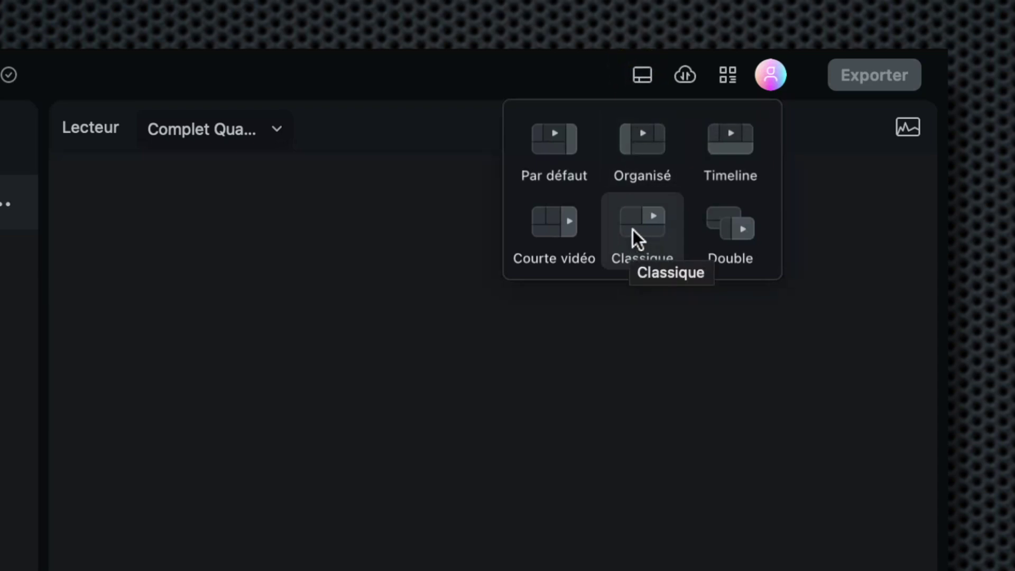
# Switch the workspace to the Classique layout and search the free Pixabay videos for "world news".
pyautogui.click(634, 230)
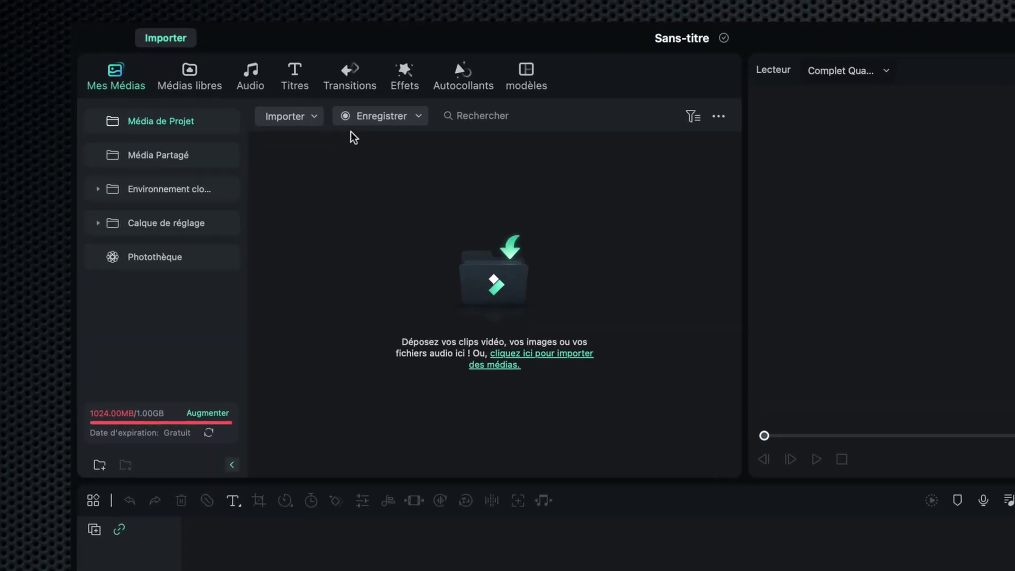
pyautogui.click(206, 87)
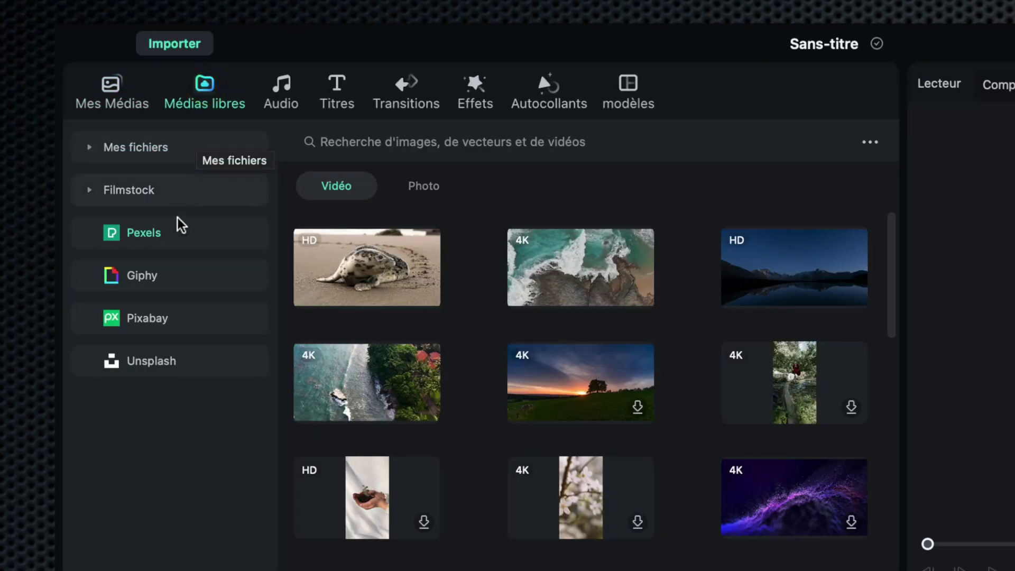
pyautogui.click(148, 320)
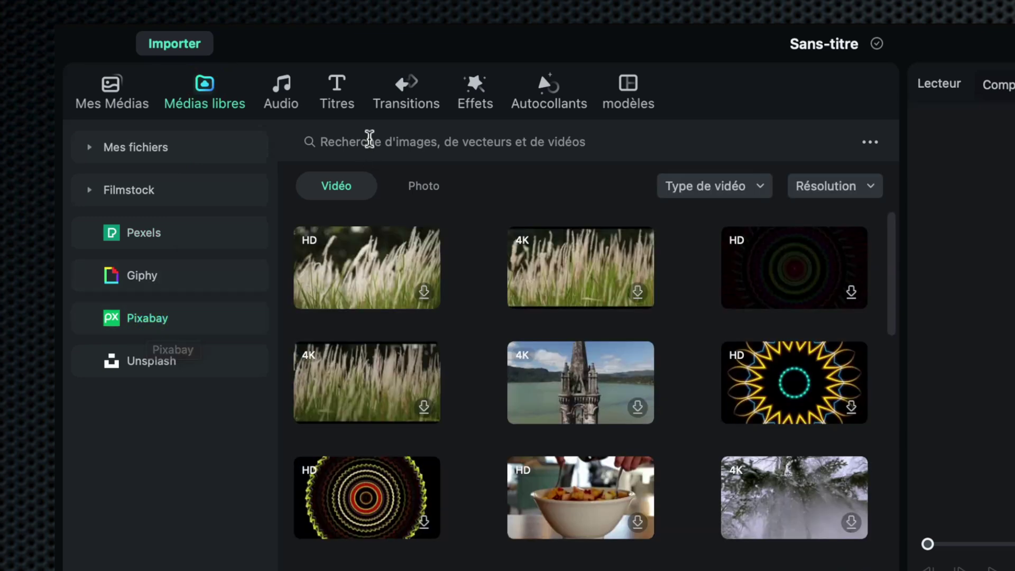
pyautogui.click(370, 140)
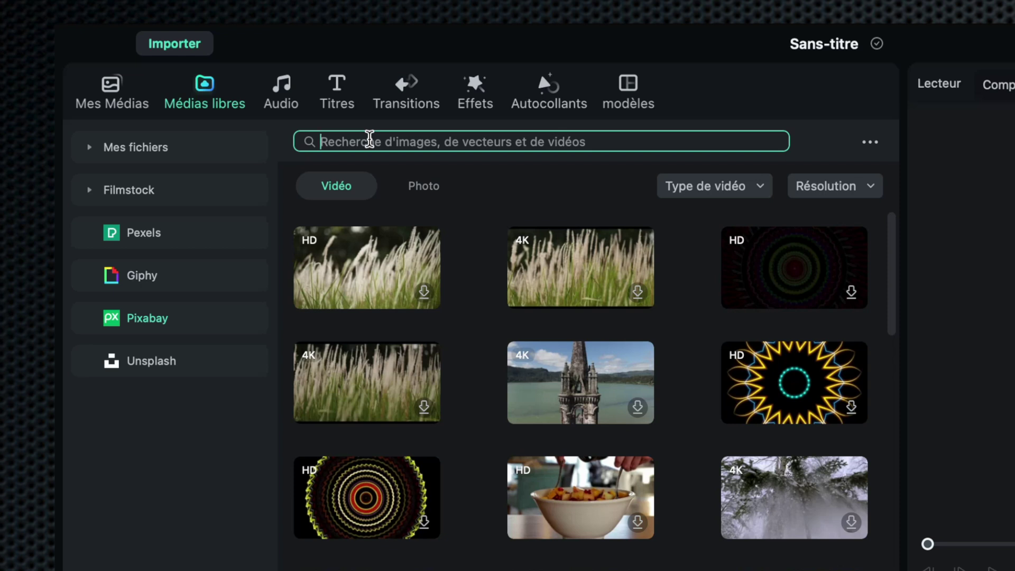
pyautogui.write('worl')
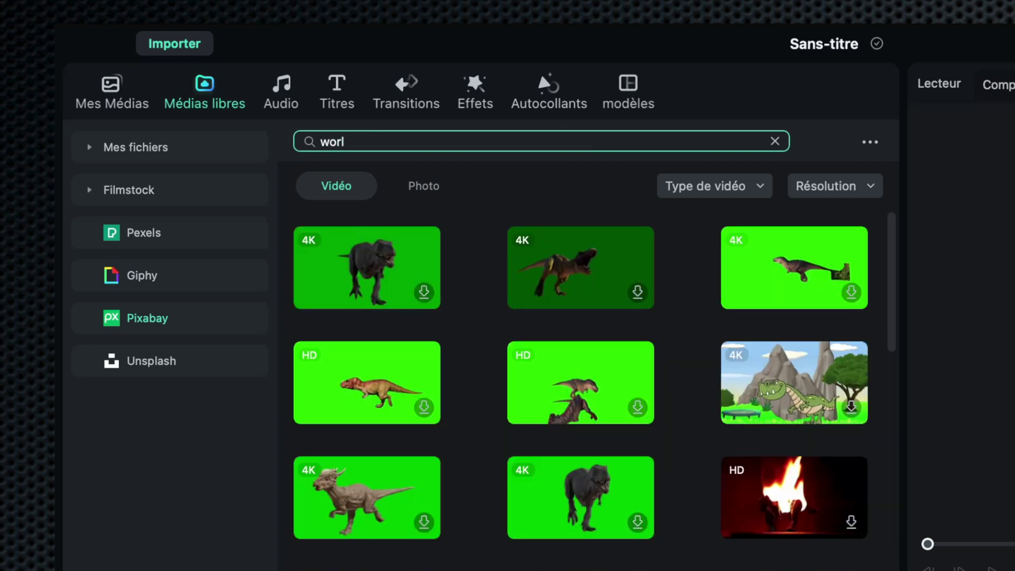
pyautogui.write('d news')
pyautogui.press('Return')
# Preview the blue rotating globe video from the Pixabay results and place it at the start of video track 1.
pyautogui.scroll(-5, 582, 339)
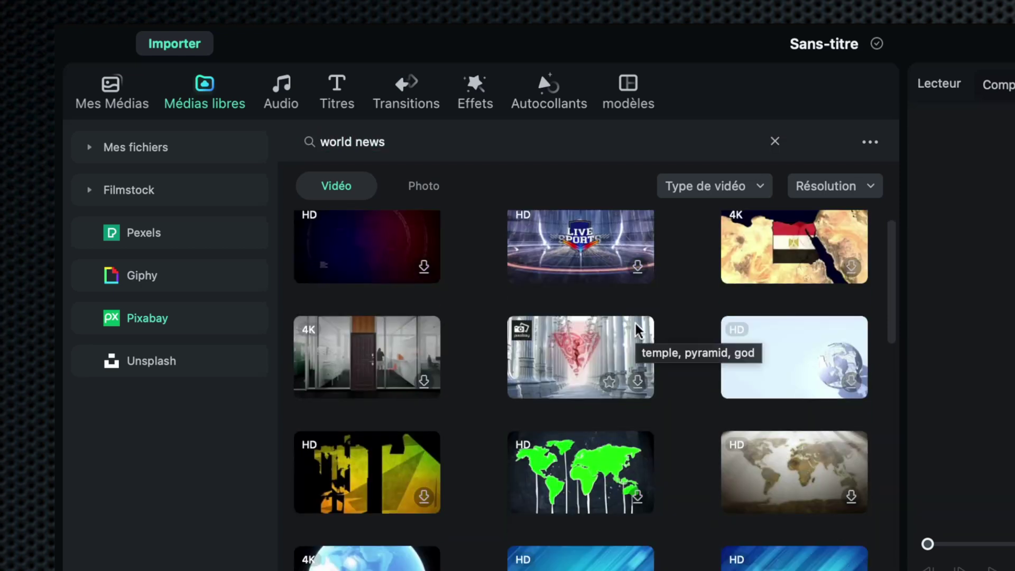
pyautogui.scroll(-5, 637, 331)
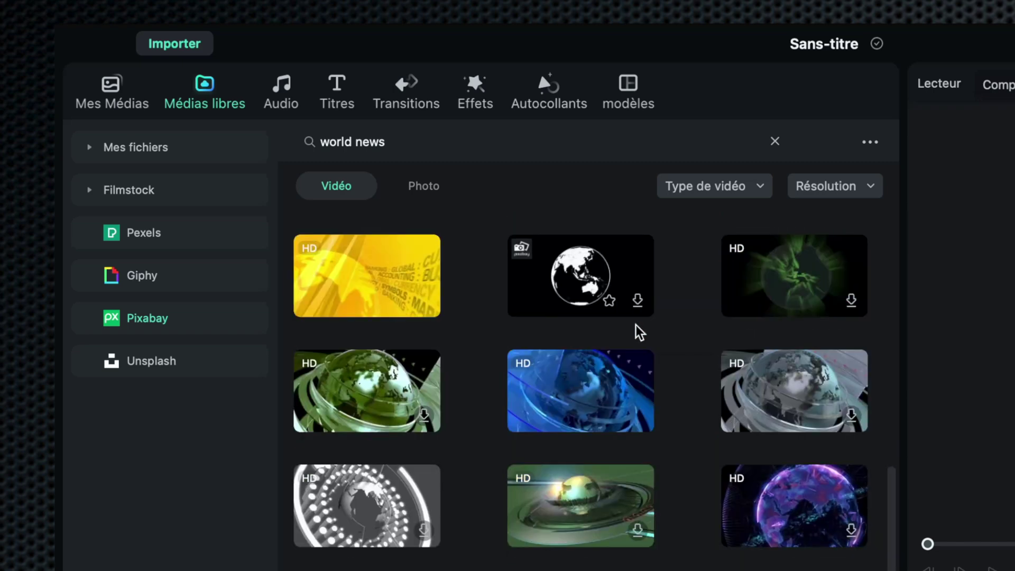
pyautogui.click(572, 353)
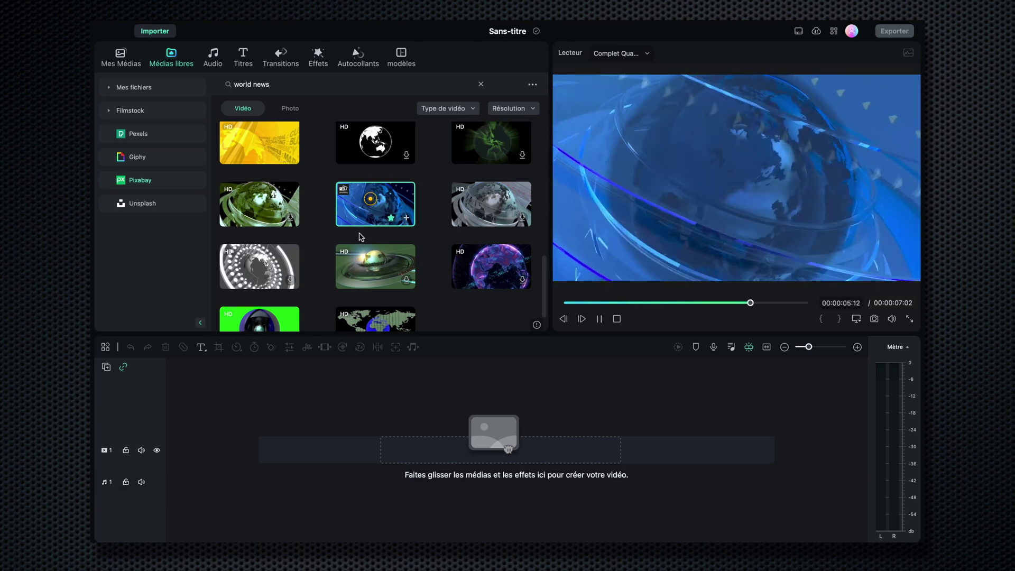
pyautogui.moveTo(373, 205); pyautogui.dragTo(247, 450)
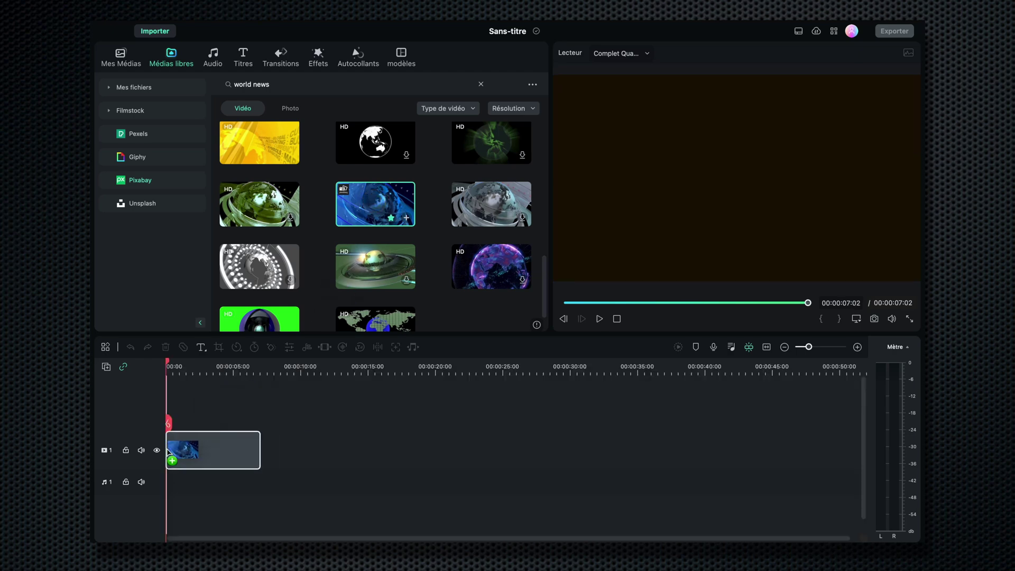
pyautogui.press('Return')
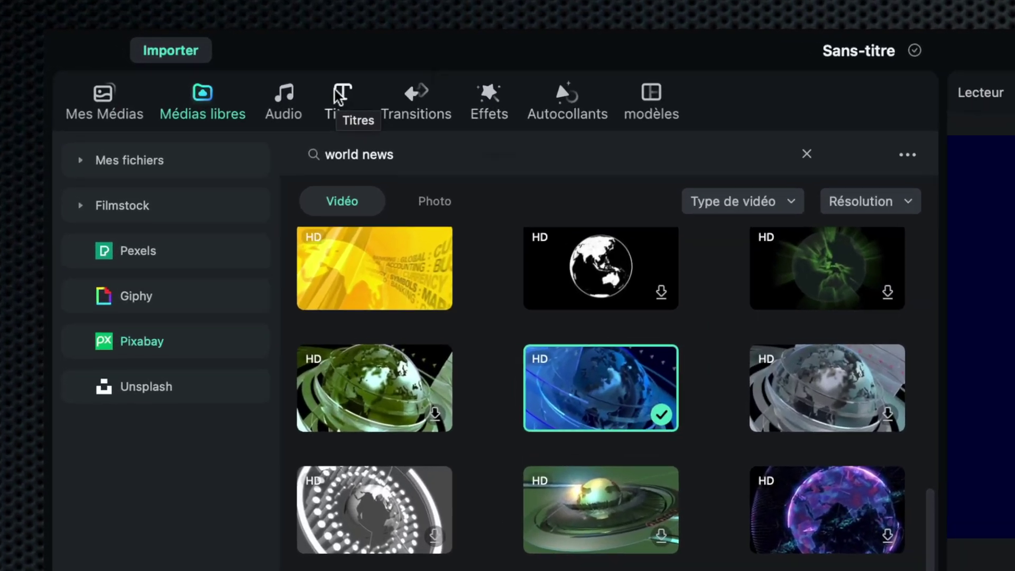
# Find the 3D Golden Title among the downloaded titles and place it on track 2 above the globe clip.
pyautogui.click(243, 54)
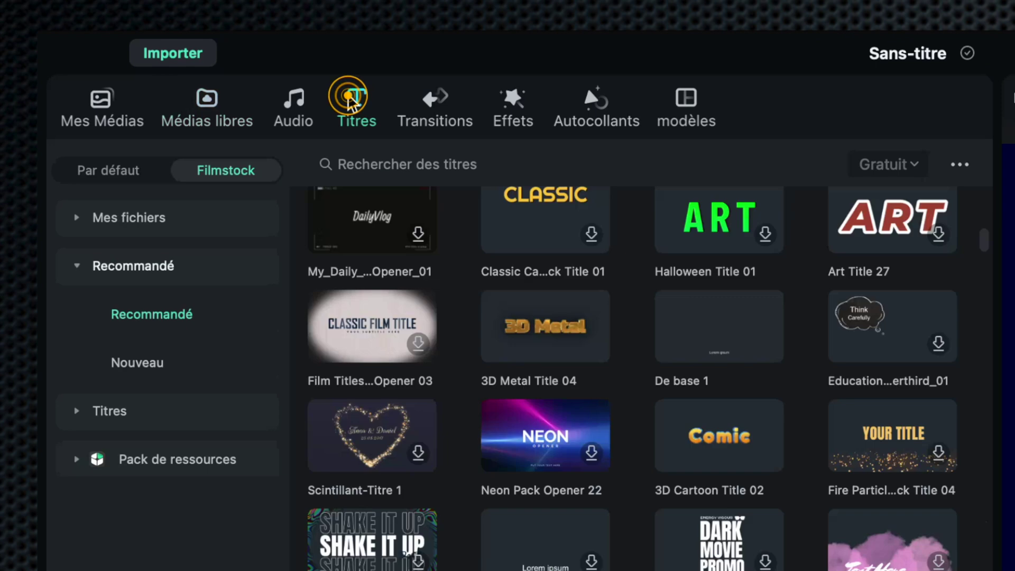
pyautogui.click(79, 418)
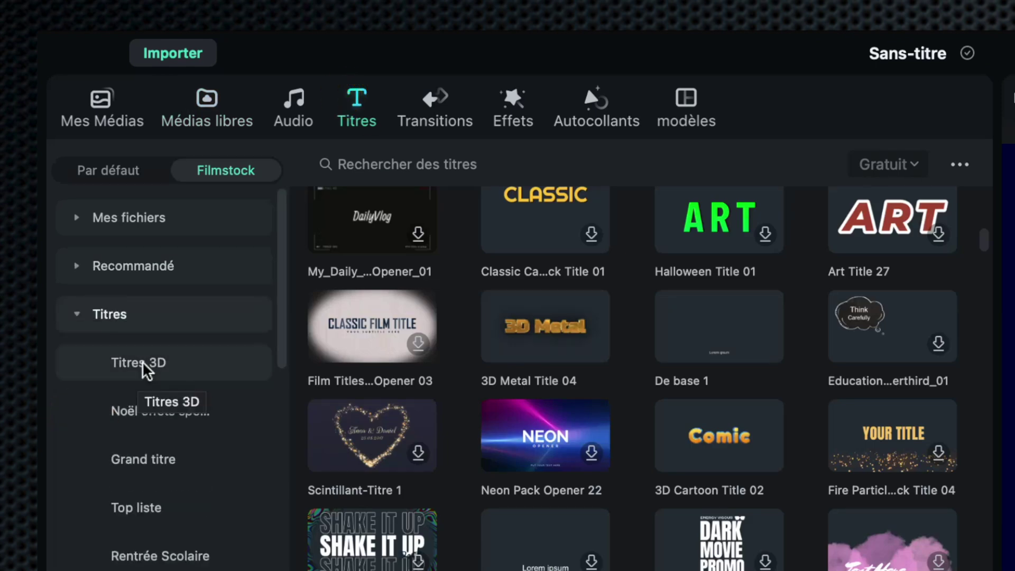
pyautogui.click(144, 365)
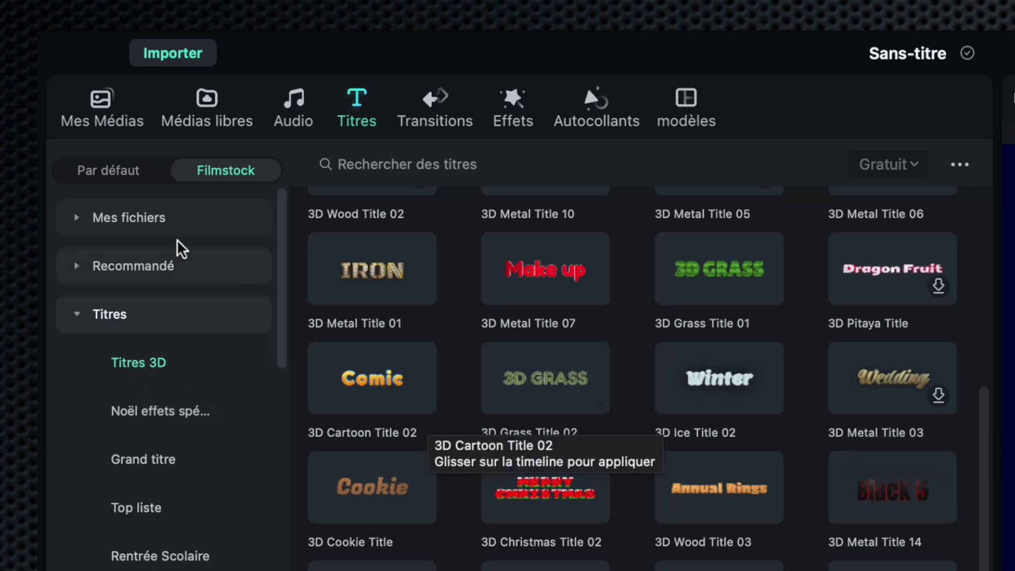
pyautogui.click(154, 217)
pyautogui.click(155, 265)
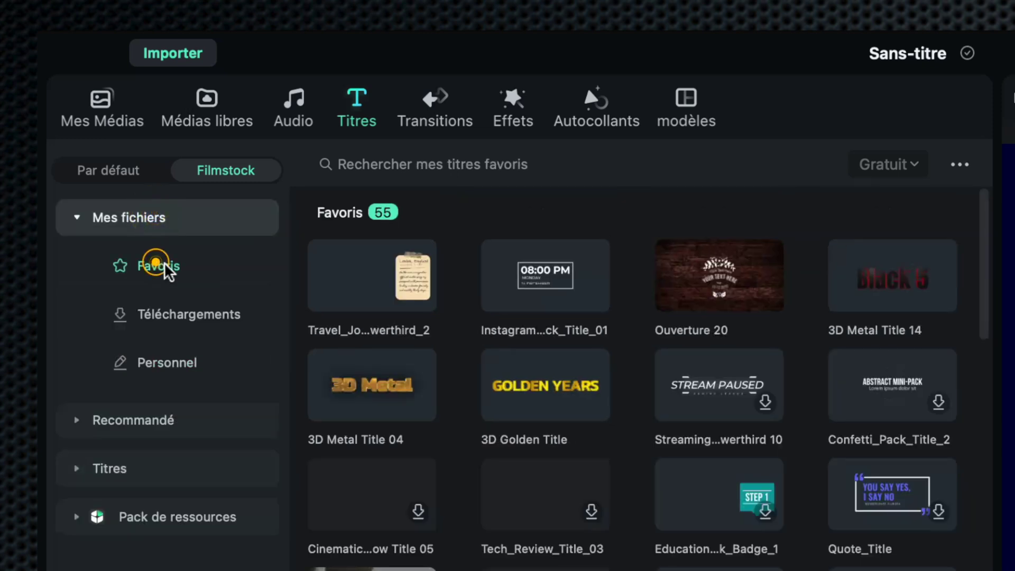
pyautogui.scroll(-5, 684, 442)
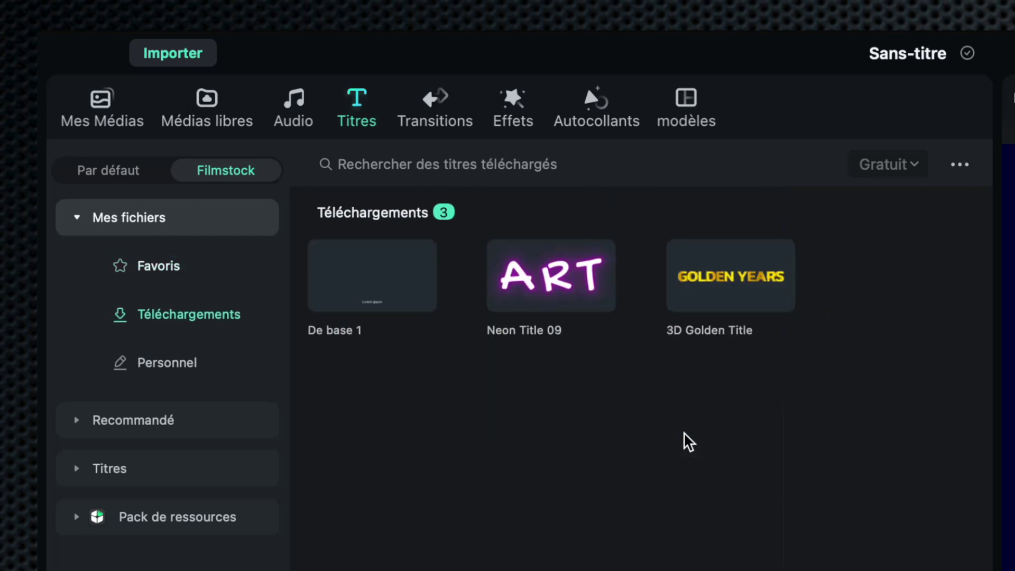
pyautogui.click(703, 294)
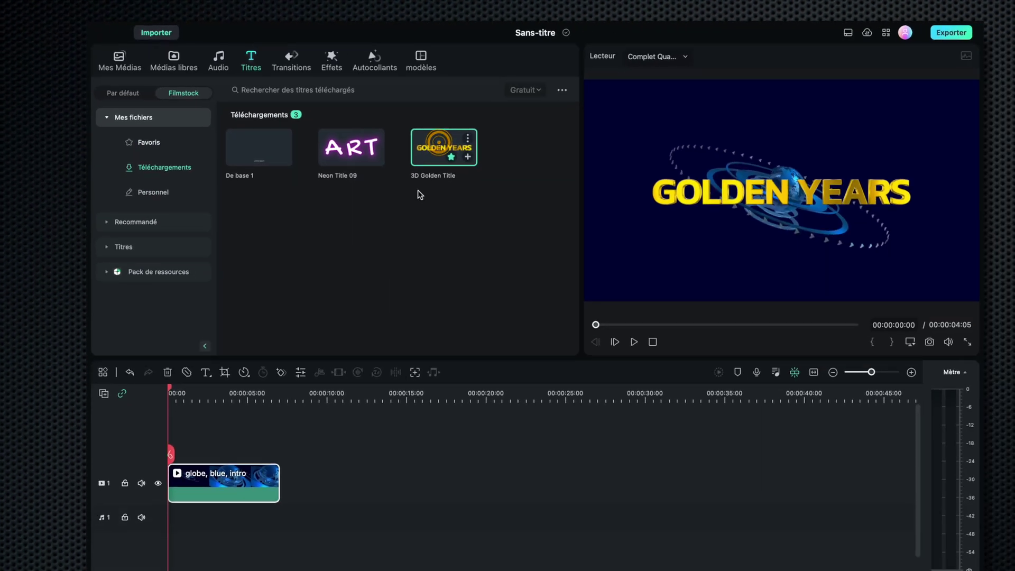
pyautogui.moveTo(416, 140); pyautogui.dragTo(218, 390)
# Replace the 3D title's text with "TUTO SPÉCIAL" and play back the result.
pyautogui.click(201, 419)
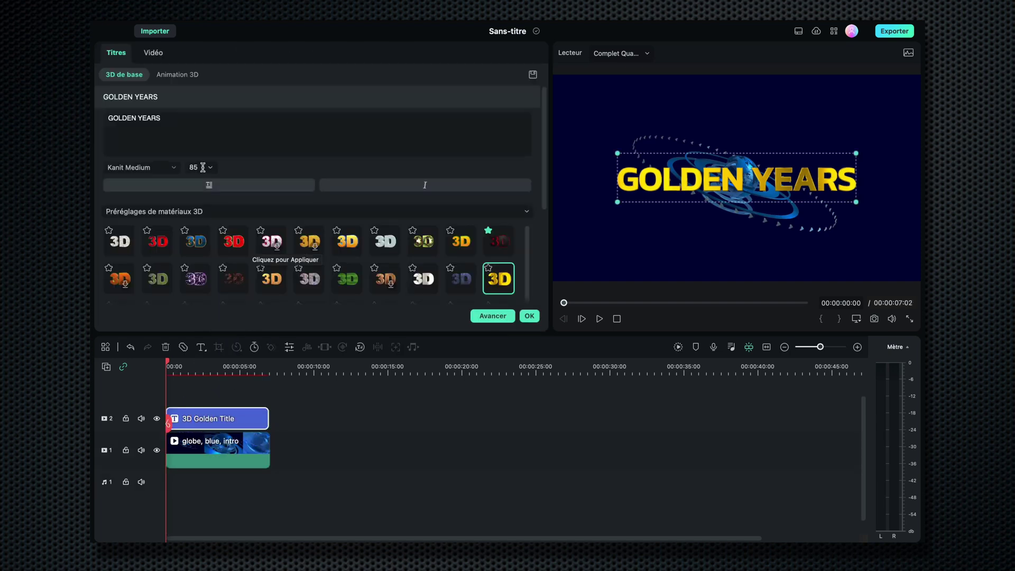
pyautogui.press('super+a')
pyautogui.write('TUTO')
pyautogui.press('Return')
pyautogui.write('F')
pyautogui.press('BackSpace')
pyautogui.press('BackSpace')
pyautogui.write('SPÉC')
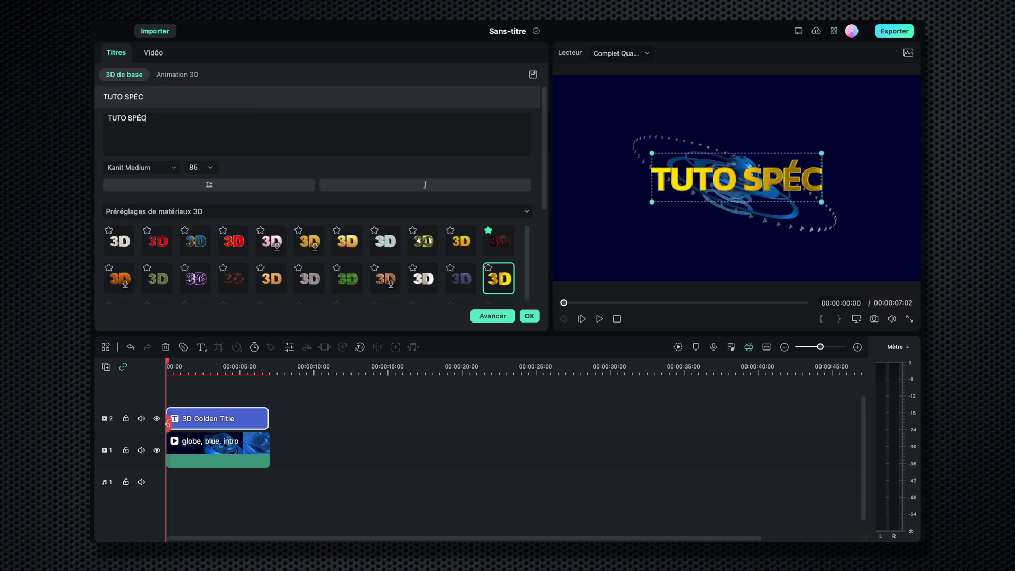
pyautogui.write('IAL')
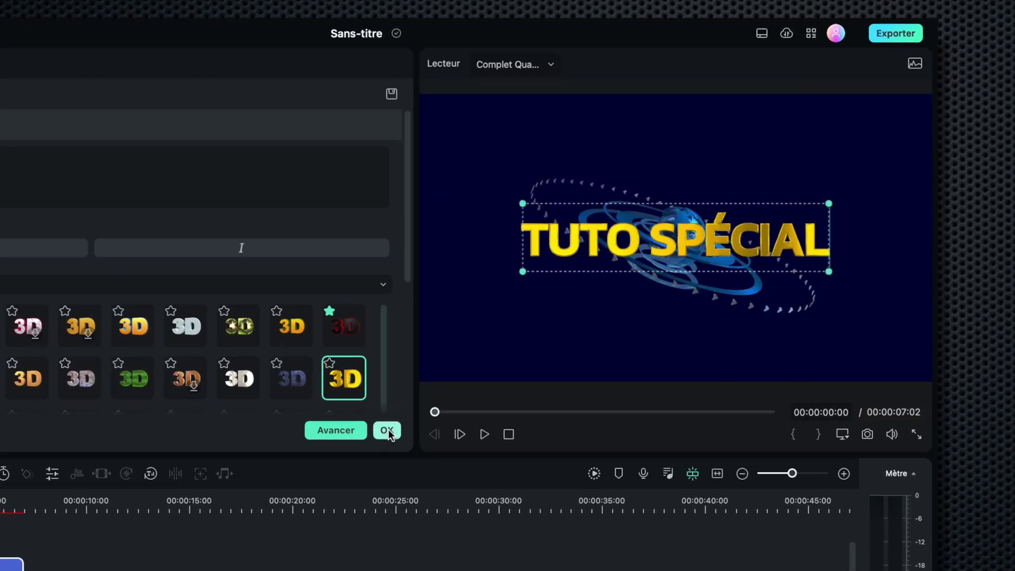
pyautogui.click(530, 316)
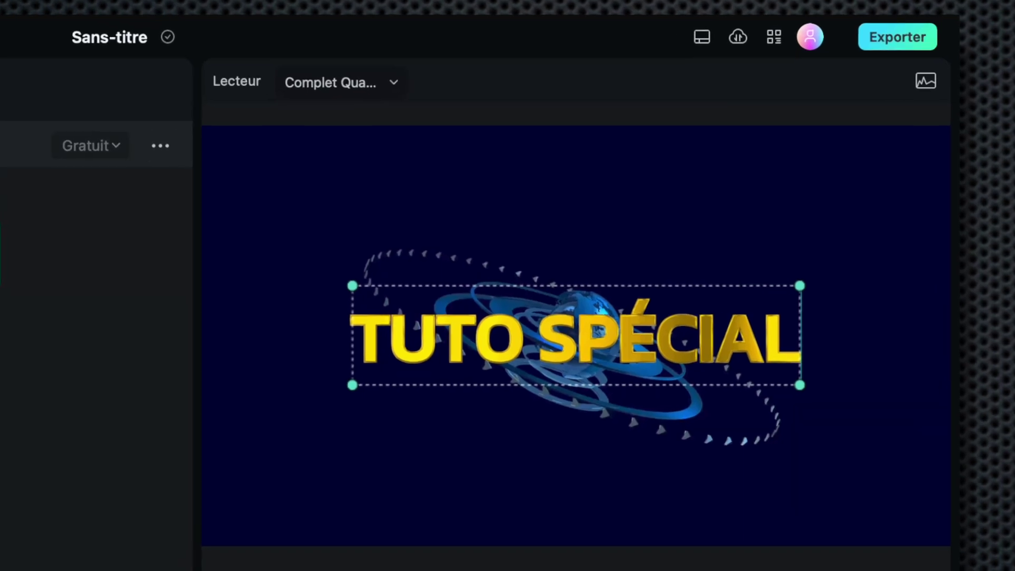
pyautogui.press('space')
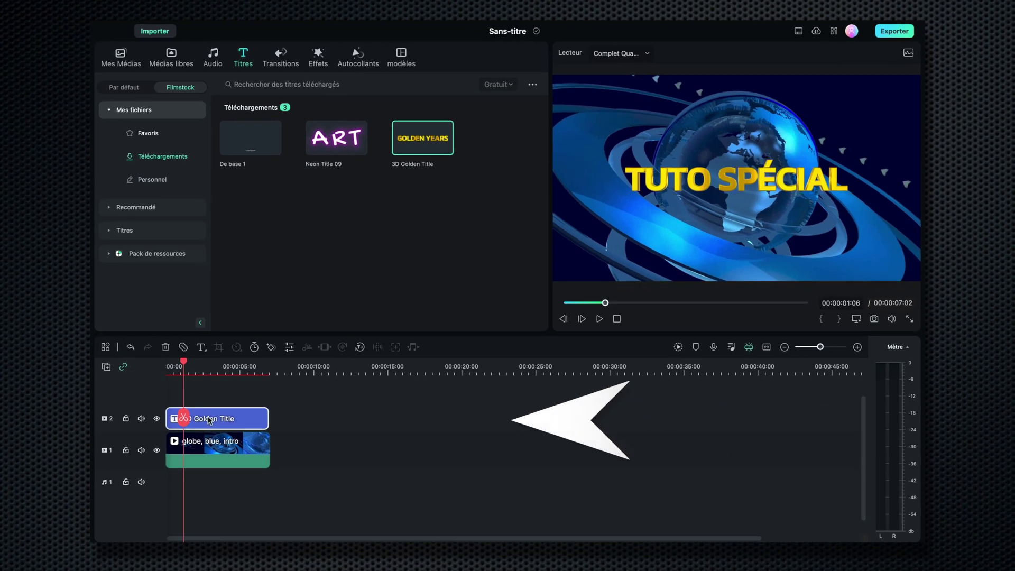
# Open the title's advanced editor and apply the Descente 3D 02 entrance animation.
pyautogui.doubleClick(210, 420)
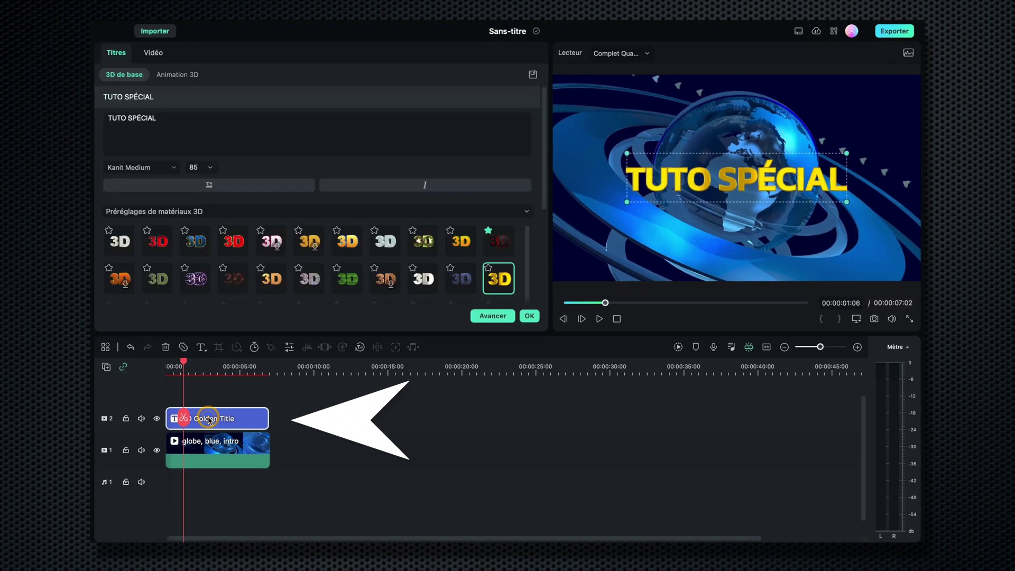
pyautogui.click(493, 316)
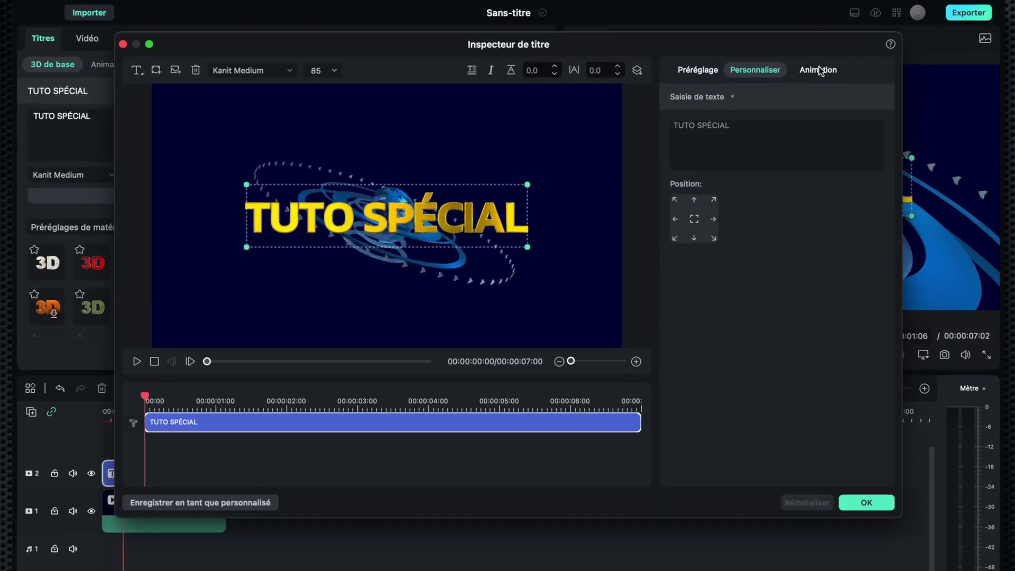
pyautogui.click(769, 78)
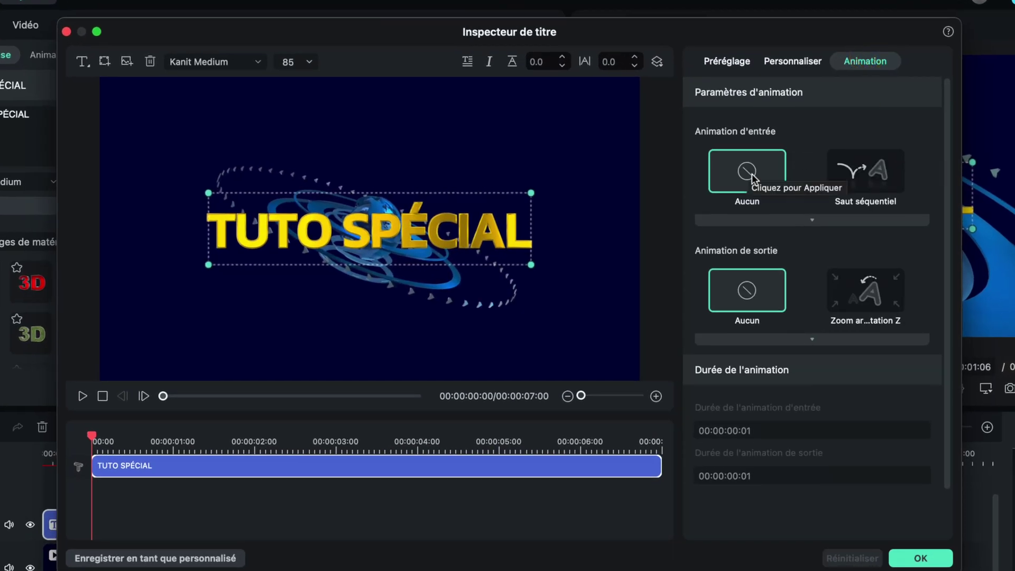
pyautogui.click(813, 221)
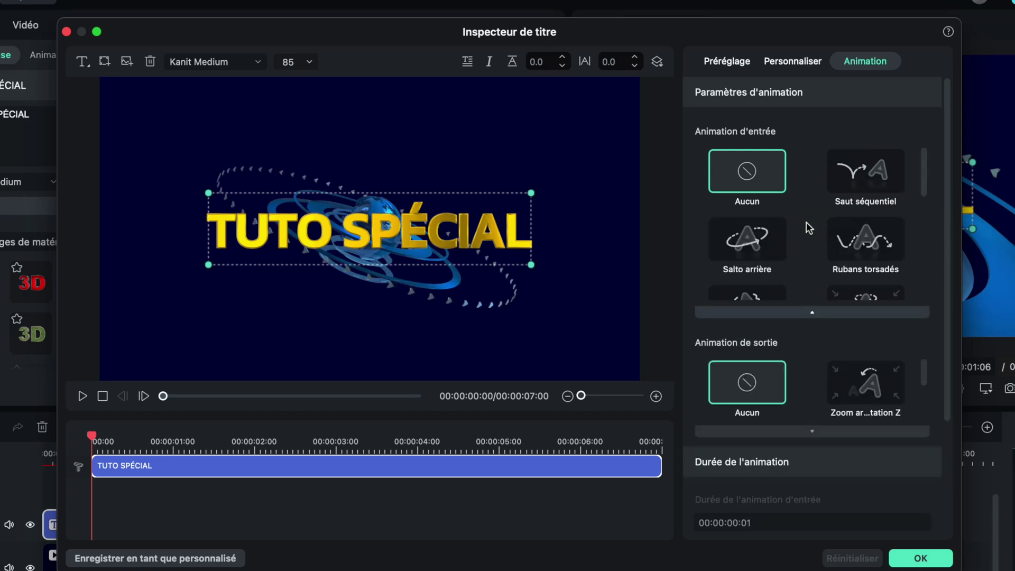
pyautogui.scroll(-2, 807, 222)
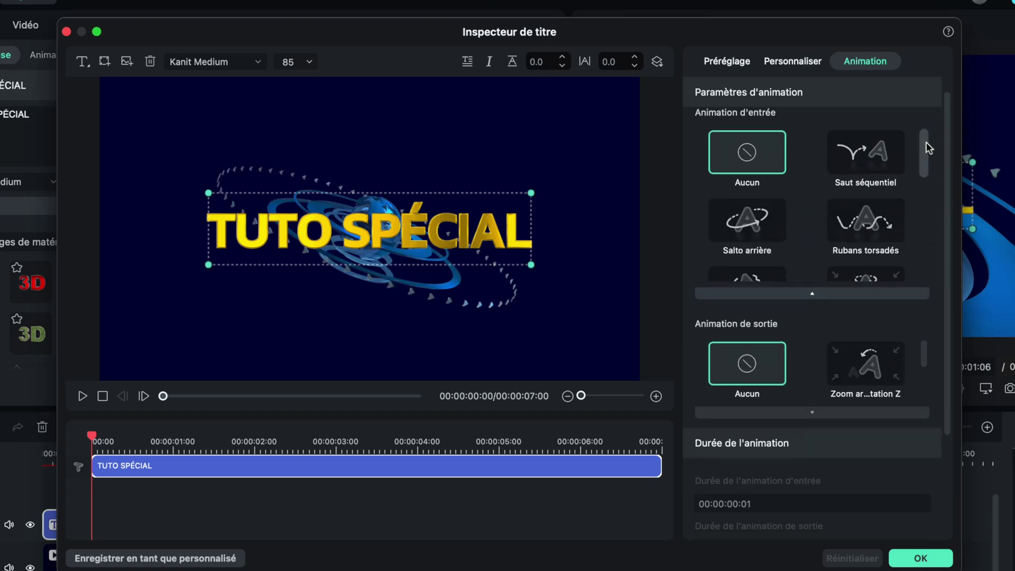
pyautogui.moveTo(926, 142); pyautogui.dragTo(923, 247)
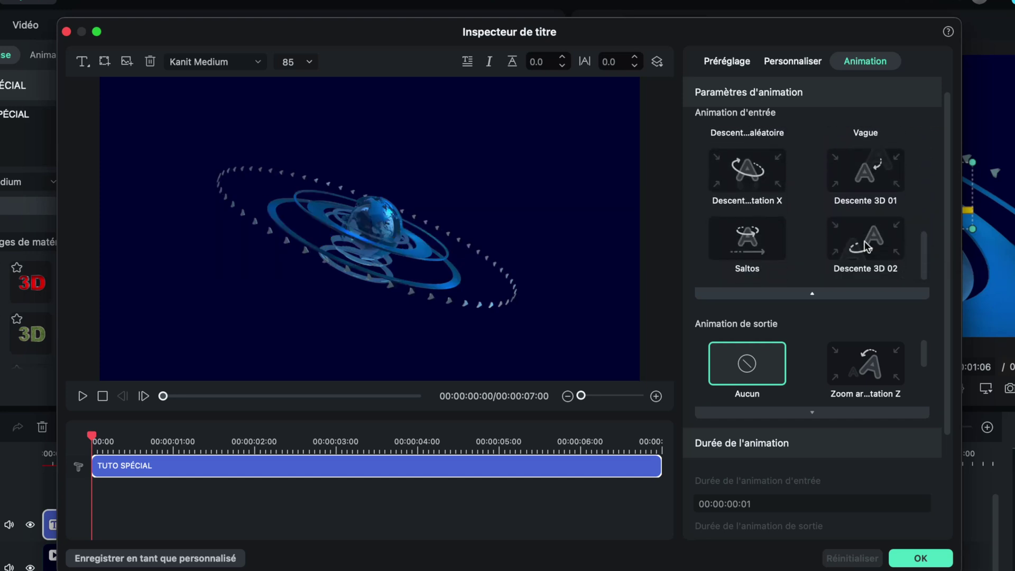
pyautogui.click(866, 243)
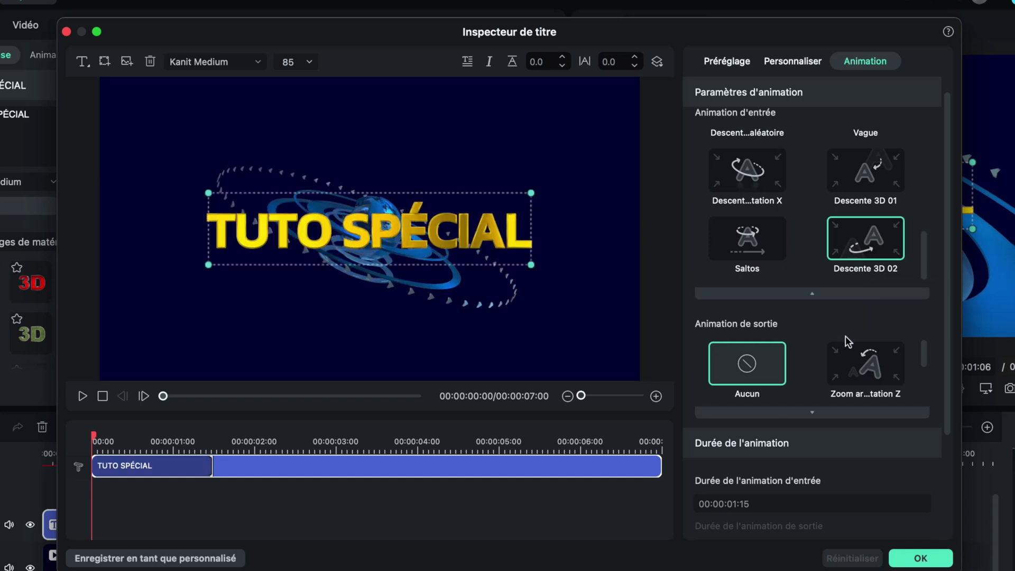
# Apply the "Zoom ar…tation Z" exit animation to the title.
pyautogui.scroll(-2, 852, 343)
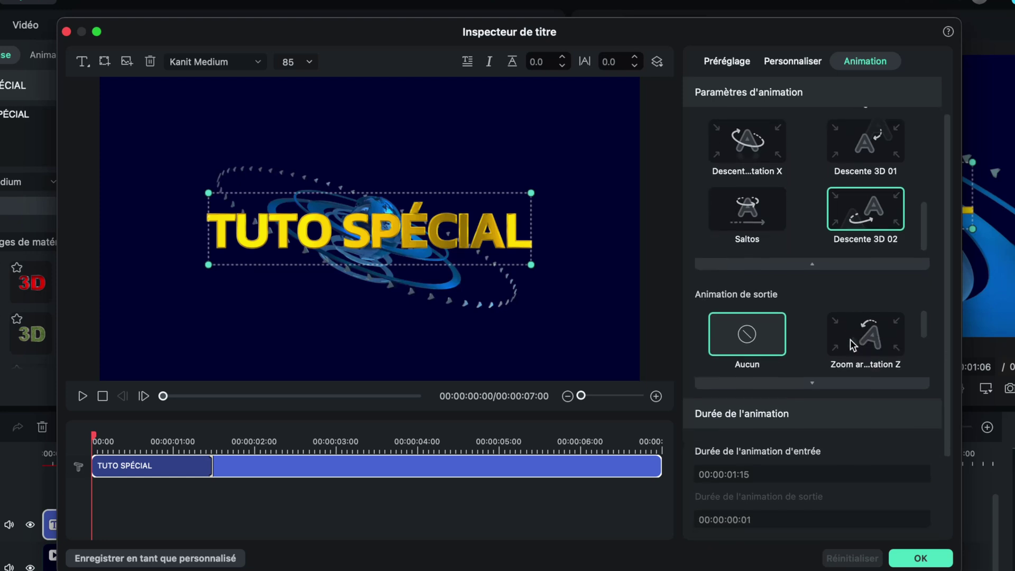
pyautogui.moveTo(925, 291); pyautogui.dragTo(925, 293)
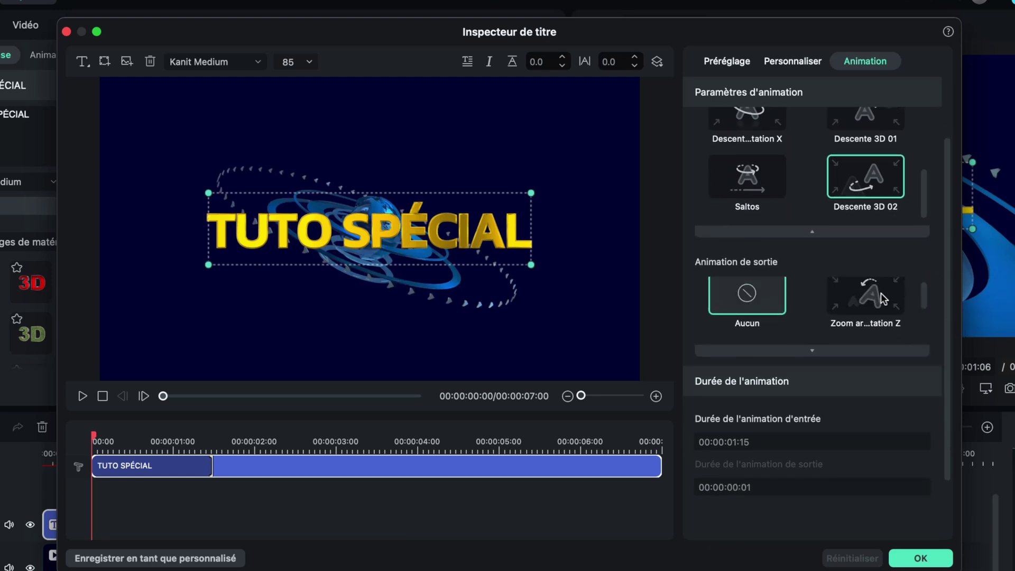
pyautogui.click(870, 301)
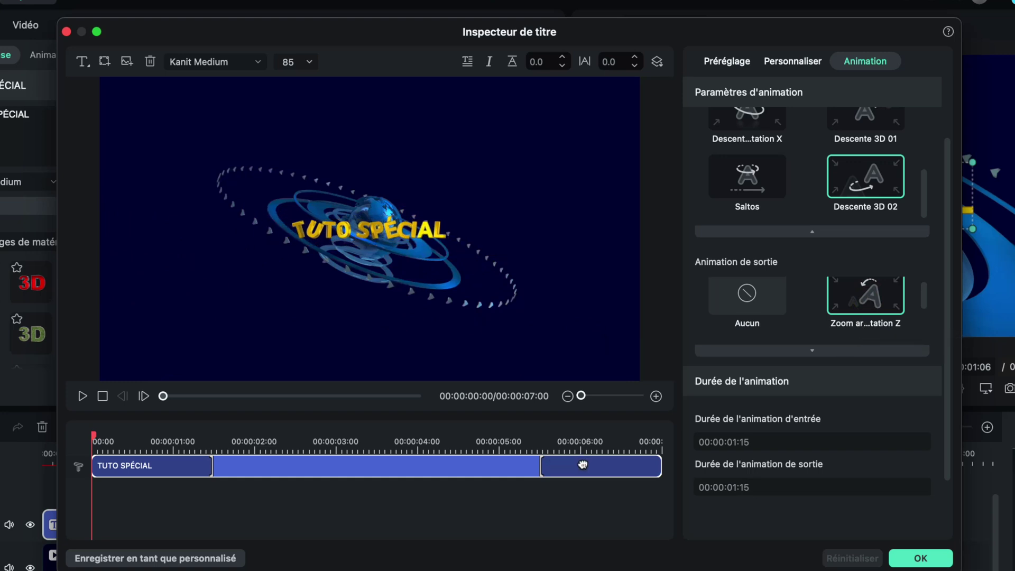
# Shorten the title's entrance and exit animations to 00:00:01:04 each, apply the changes and play the intro.
pyautogui.click(541, 466)
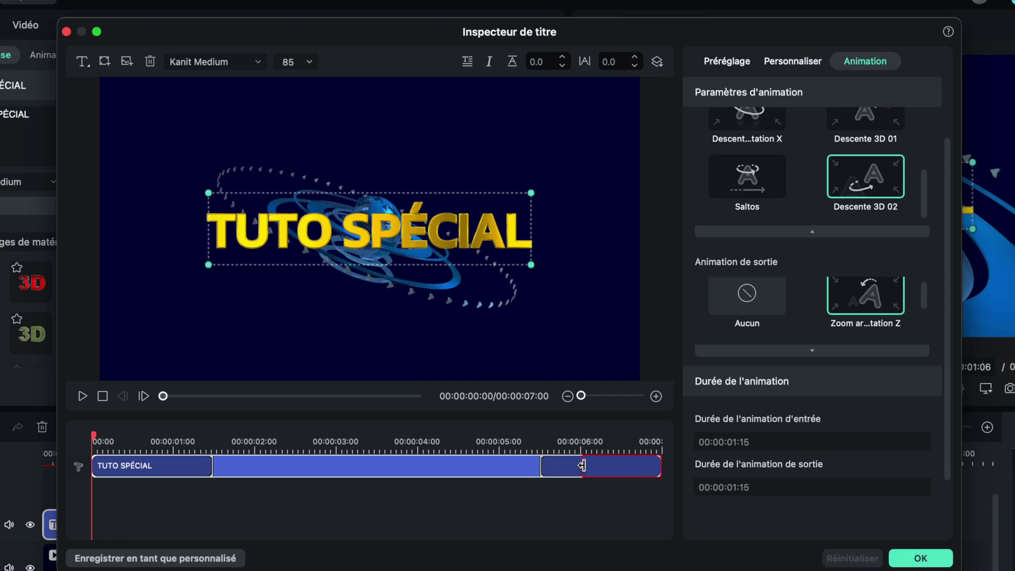
pyautogui.moveTo(568, 466); pyautogui.dragTo(571, 465)
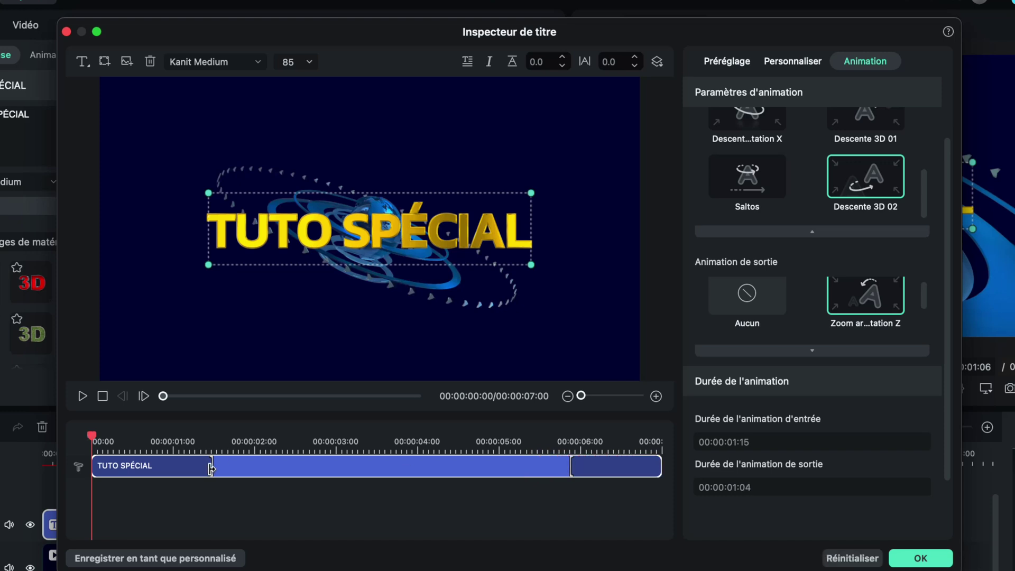
pyautogui.moveTo(187, 467); pyautogui.dragTo(184, 466)
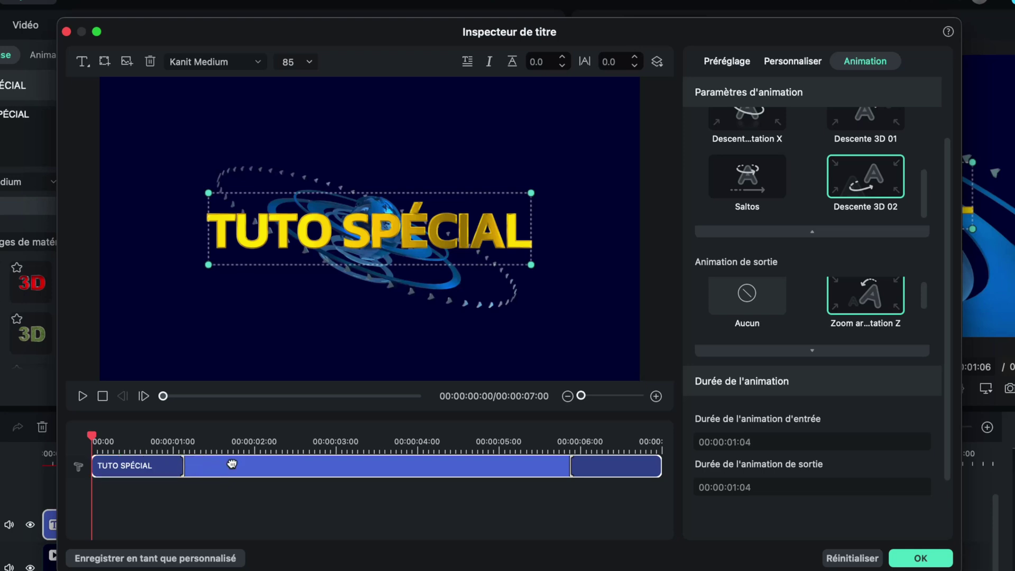
pyautogui.click(923, 558)
pyautogui.press('space')
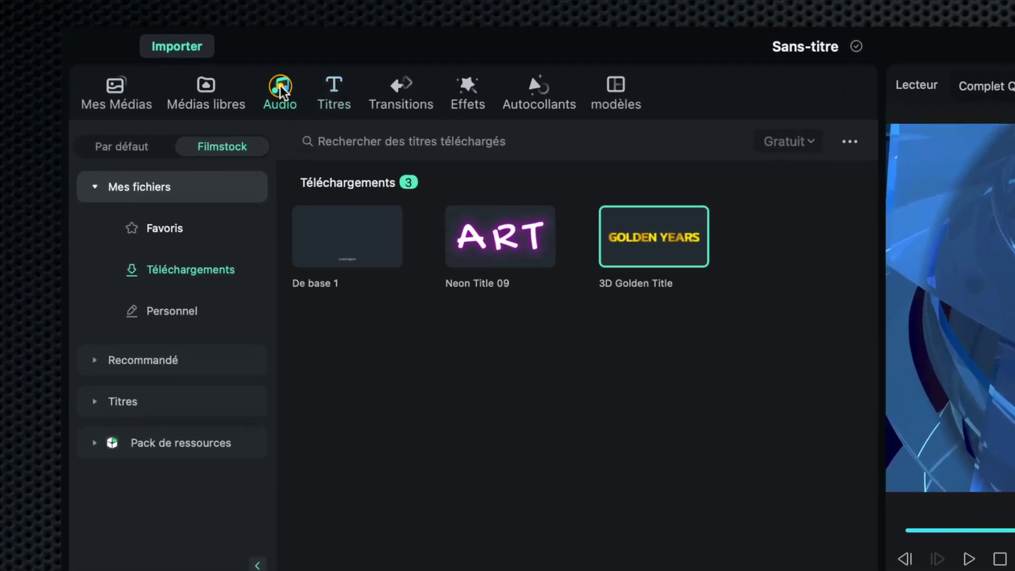
# Preview the favourite music track "Better get ready" and add it to audio track 1 at the start of the timeline.
pyautogui.click(213, 54)
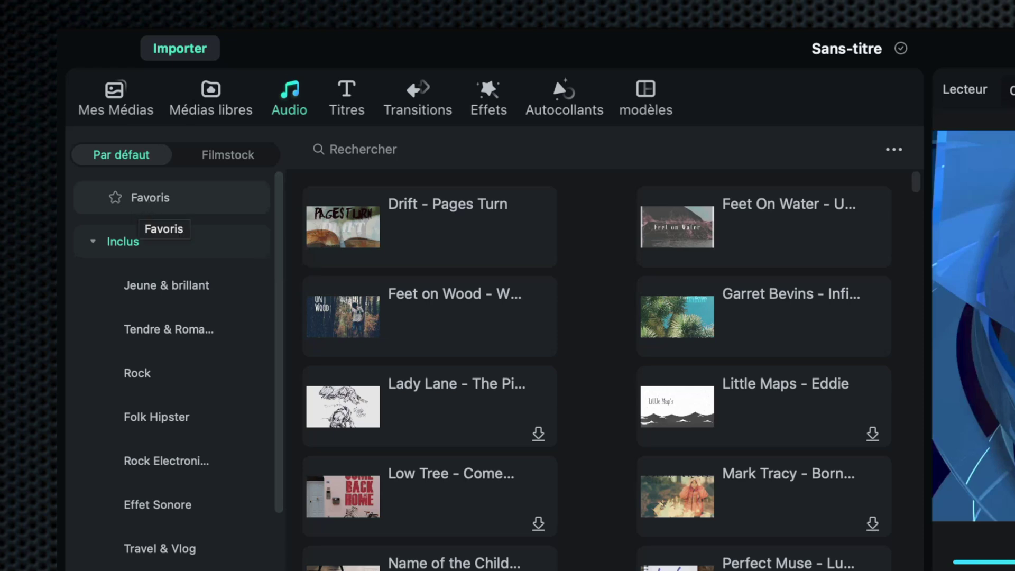
pyautogui.click(151, 200)
pyautogui.click(340, 233)
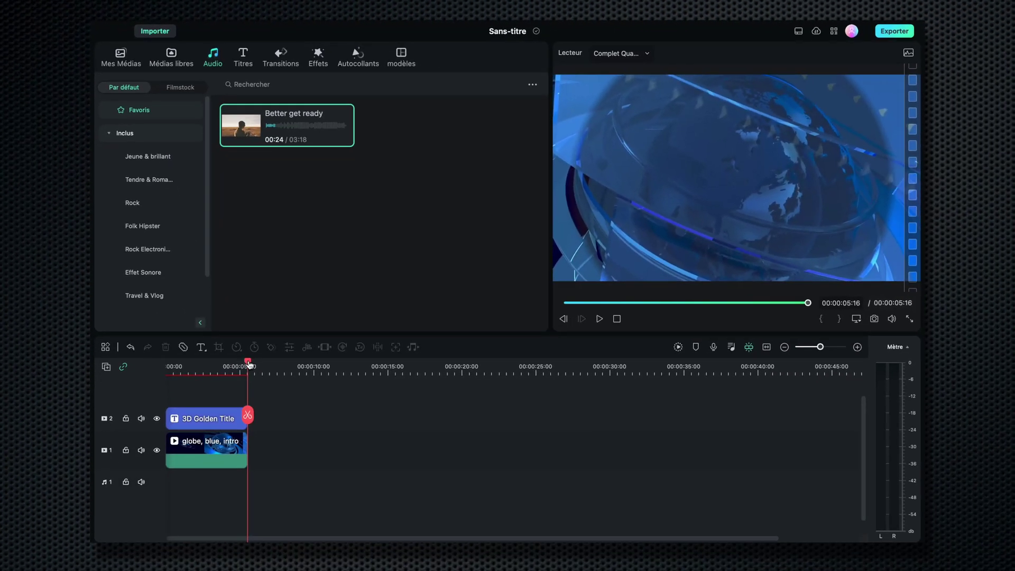
pyautogui.press('Home')
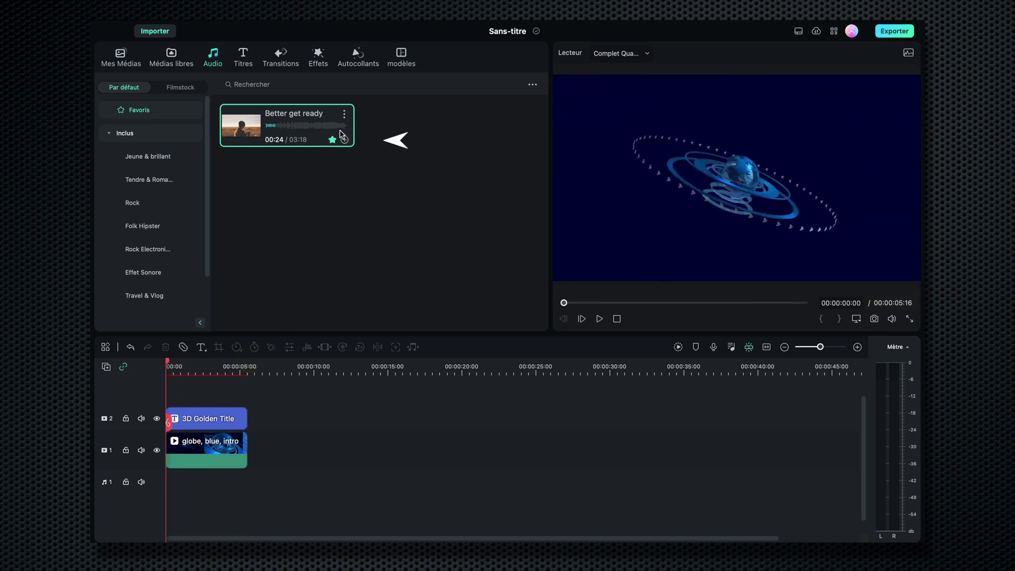
pyautogui.click(345, 141)
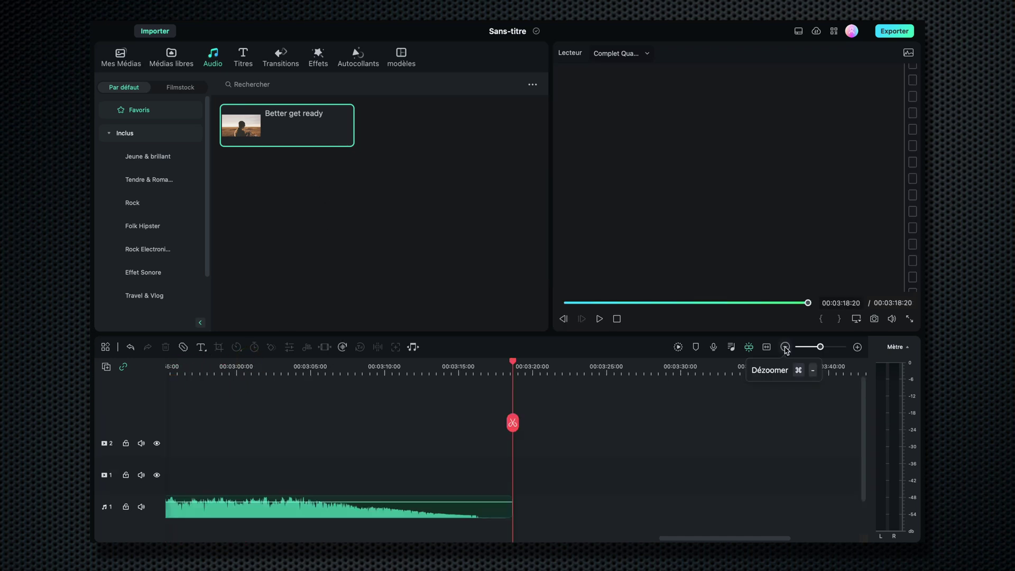
# Use Extension audio to shorten the "Better get ready" clip to 00:00:10:00.
pyautogui.click(786, 348)
pyautogui.click(786, 348)
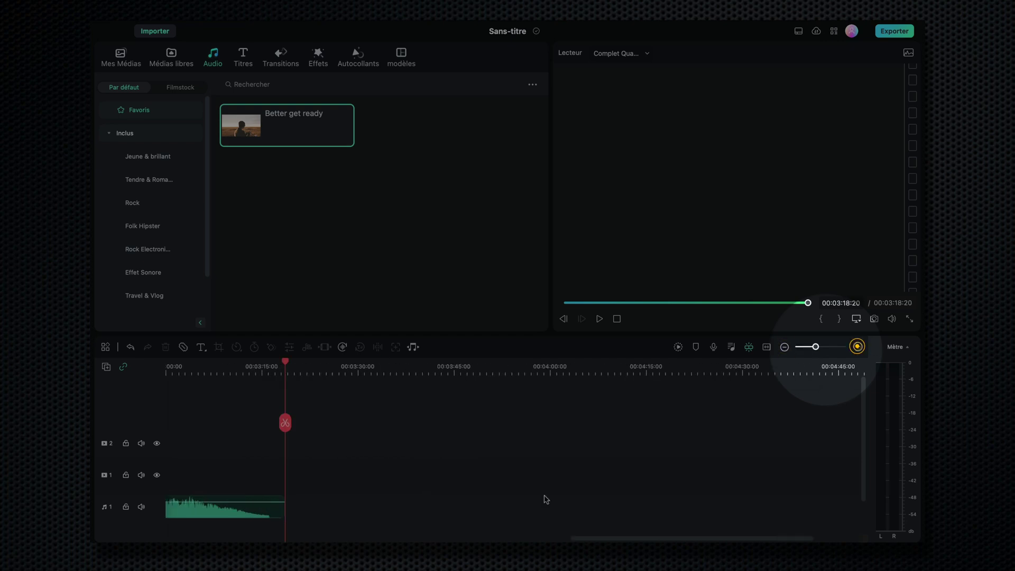
pyautogui.click(260, 511)
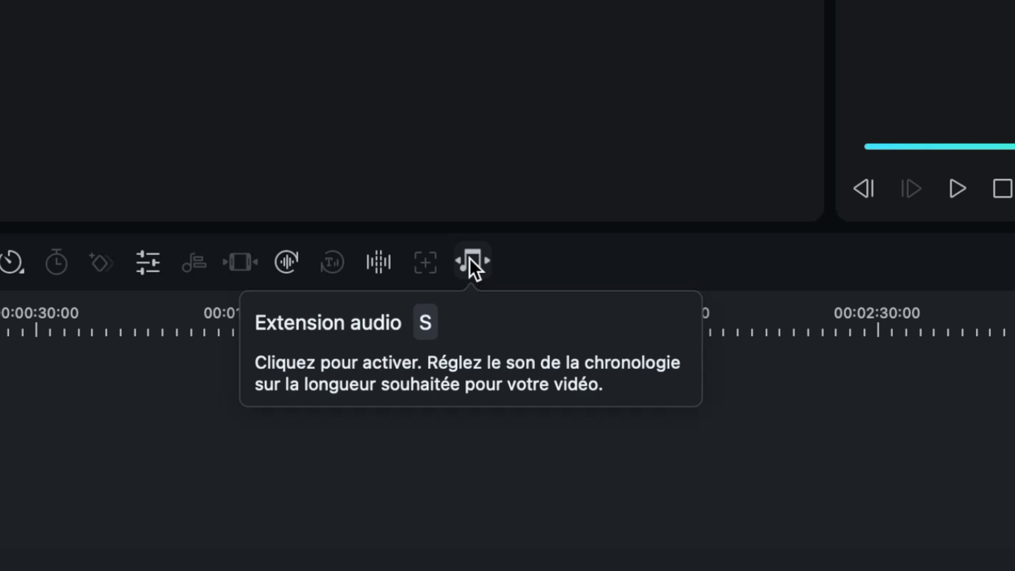
pyautogui.click(473, 262)
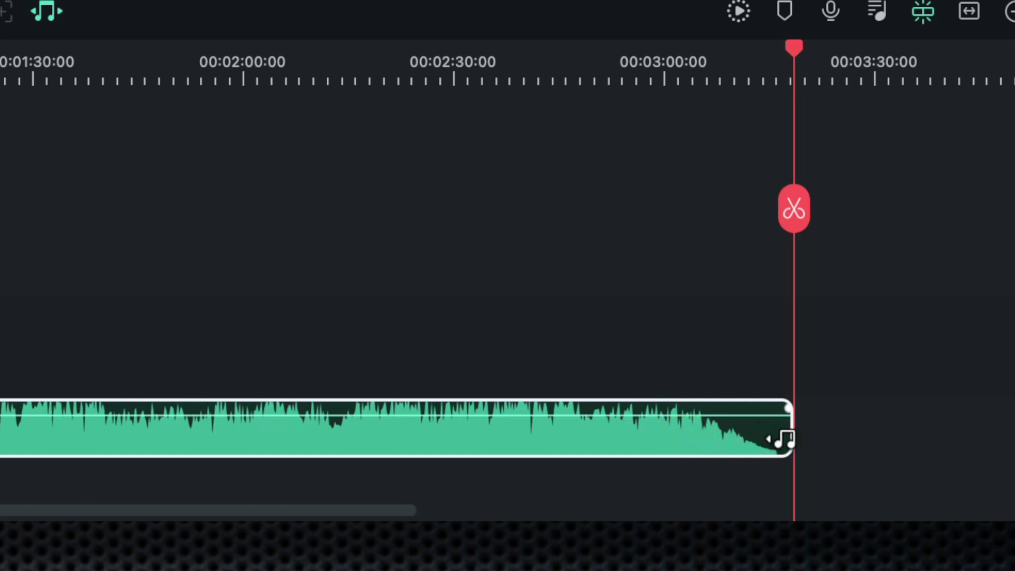
pyautogui.moveTo(786, 439); pyautogui.dragTo(478, 440)
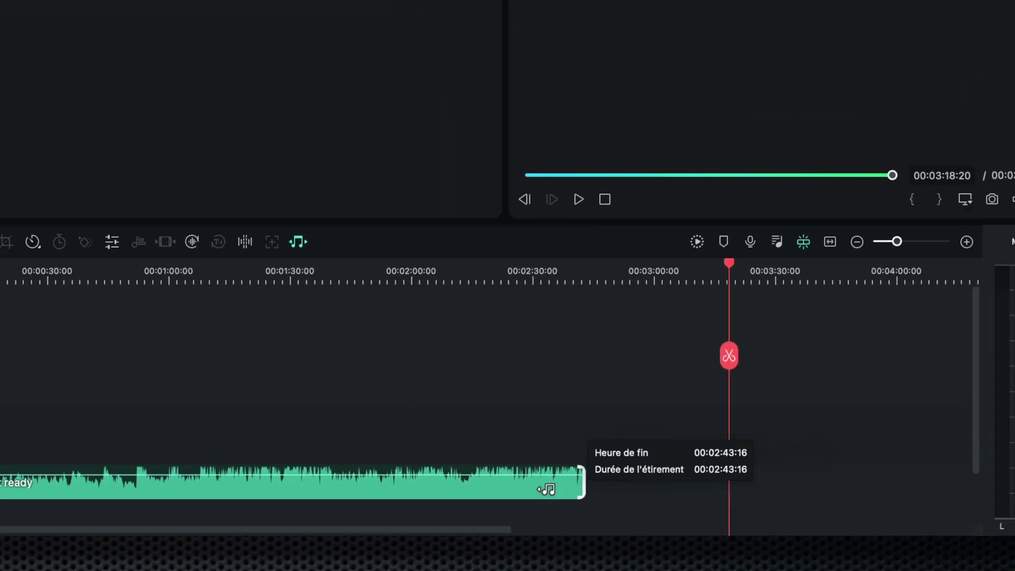
pyautogui.moveTo(547, 490); pyautogui.dragTo(90, 482)
pyautogui.moveTo(275, 507); pyautogui.dragTo(178, 512)
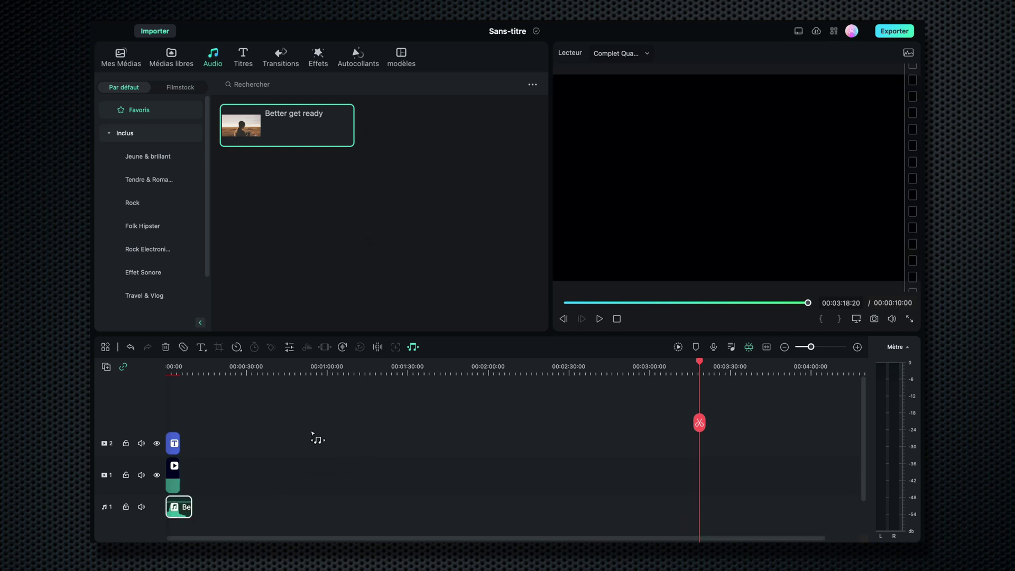
# Turn off Extension audio, trim the music's start to 00:00:01:12 and move the clip back to the beginning of the timeline.
pyautogui.click(857, 347)
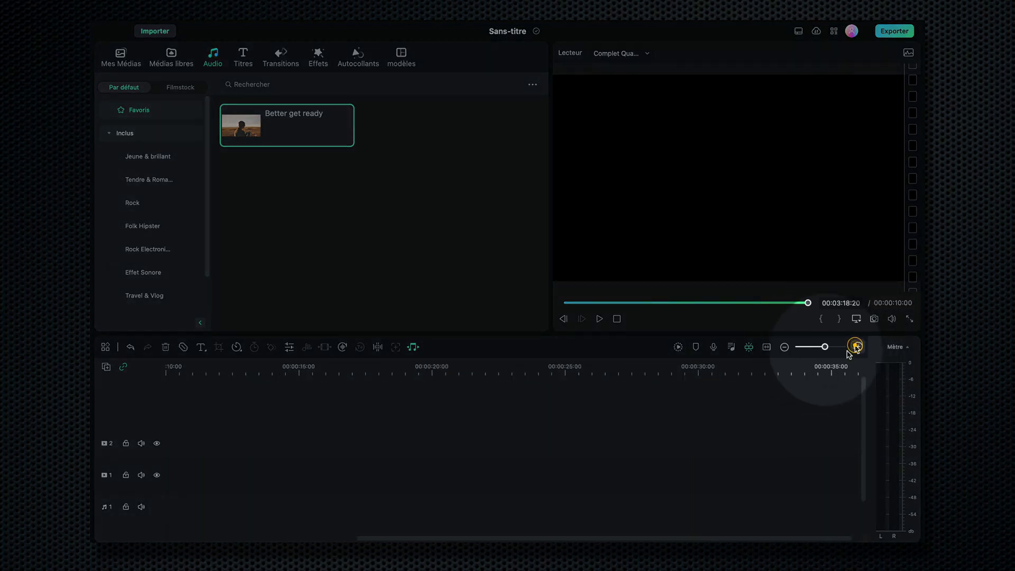
pyautogui.click(857, 347)
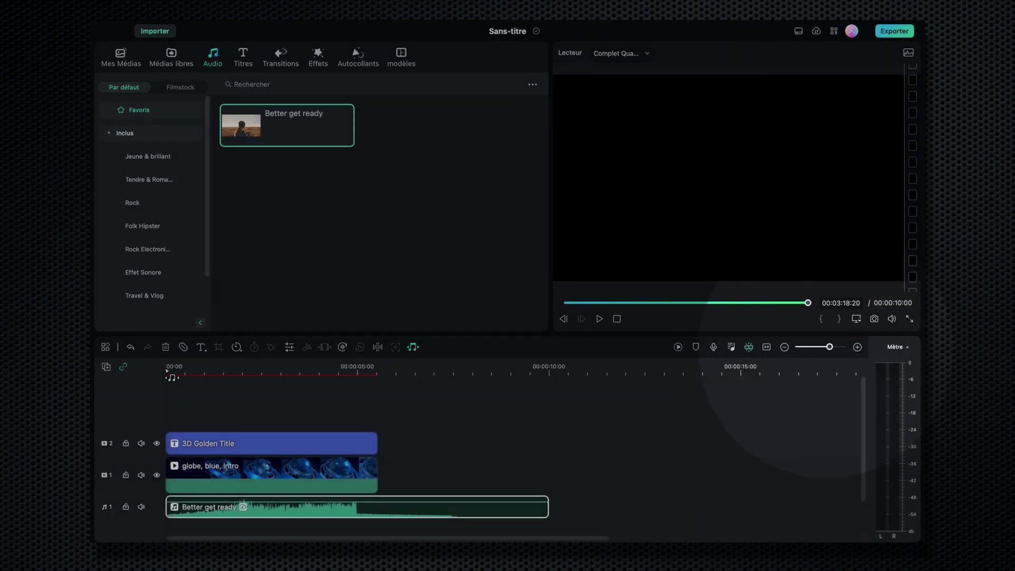
pyautogui.click(166, 367)
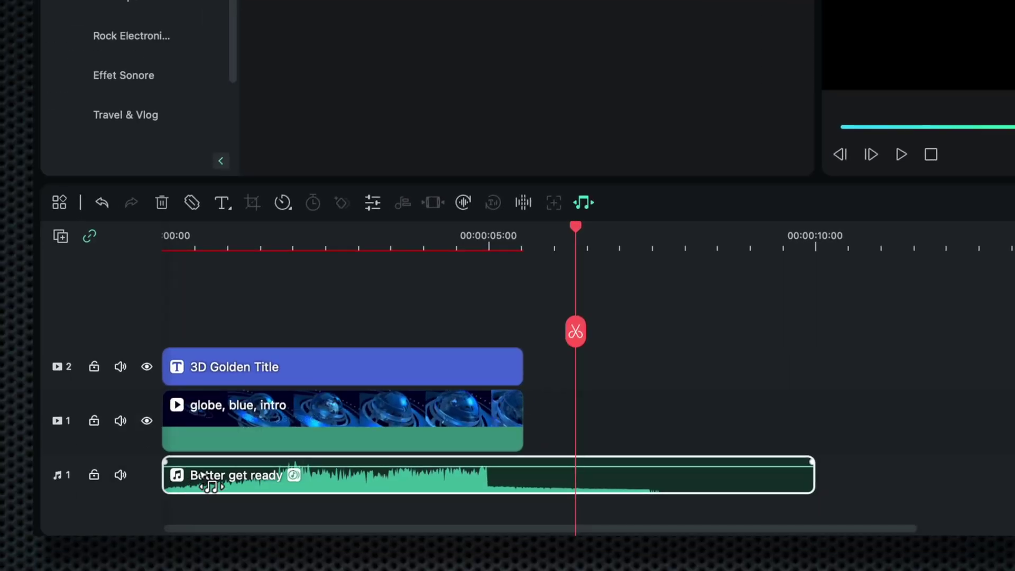
pyautogui.click(584, 202)
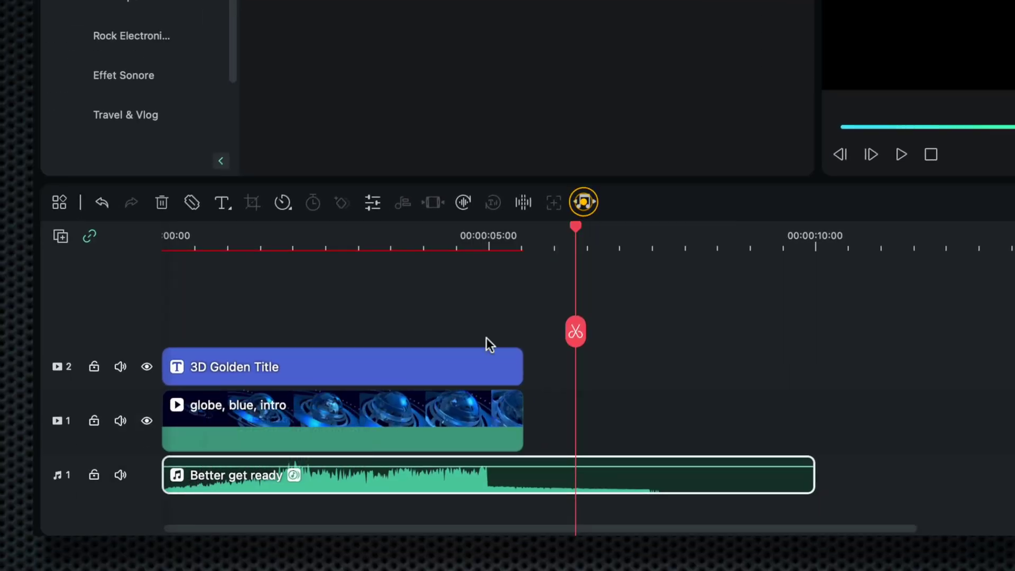
pyautogui.moveTo(163, 476); pyautogui.dragTo(255, 476)
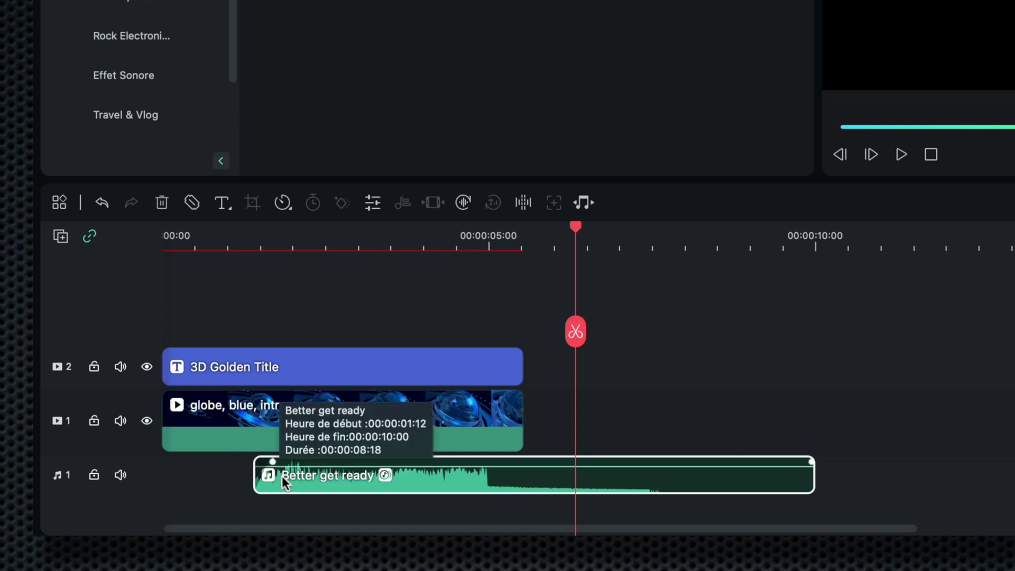
pyautogui.moveTo(299, 478); pyautogui.dragTo(208, 479)
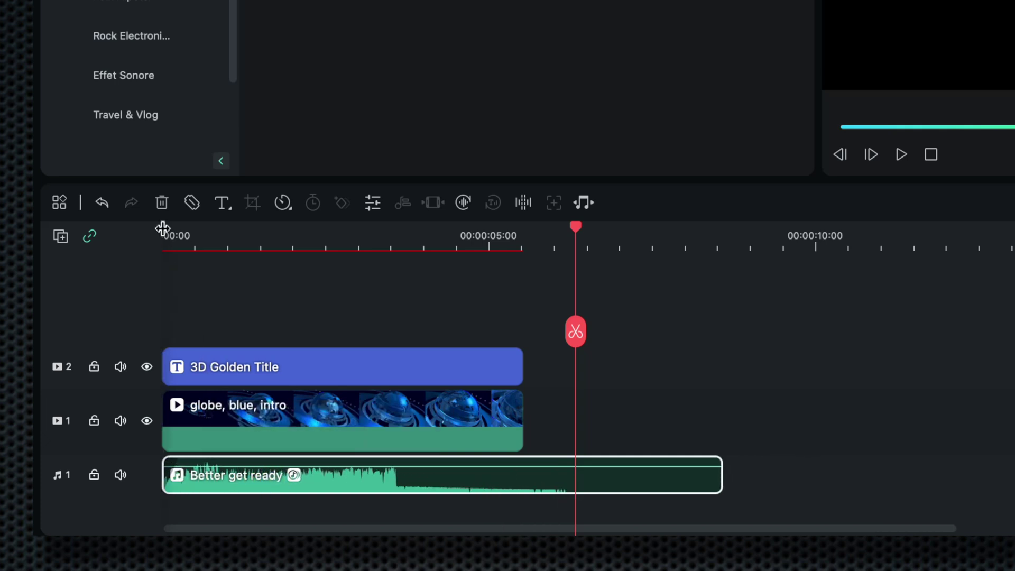
# Play the intro from the start, pause just after 4 seconds and trim the title and globe clips to end at the playhead.
pyautogui.click(163, 230)
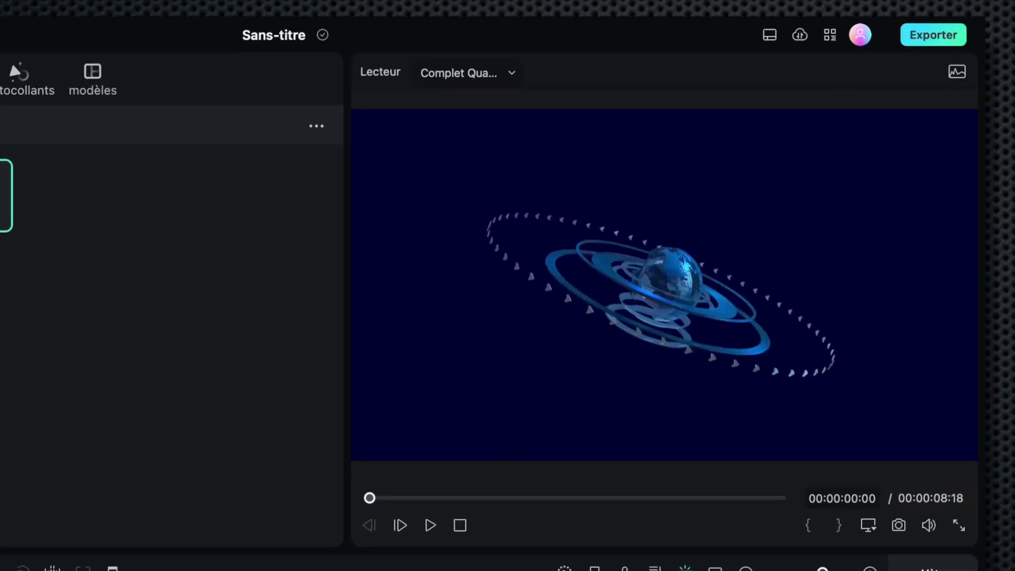
pyautogui.press('space')
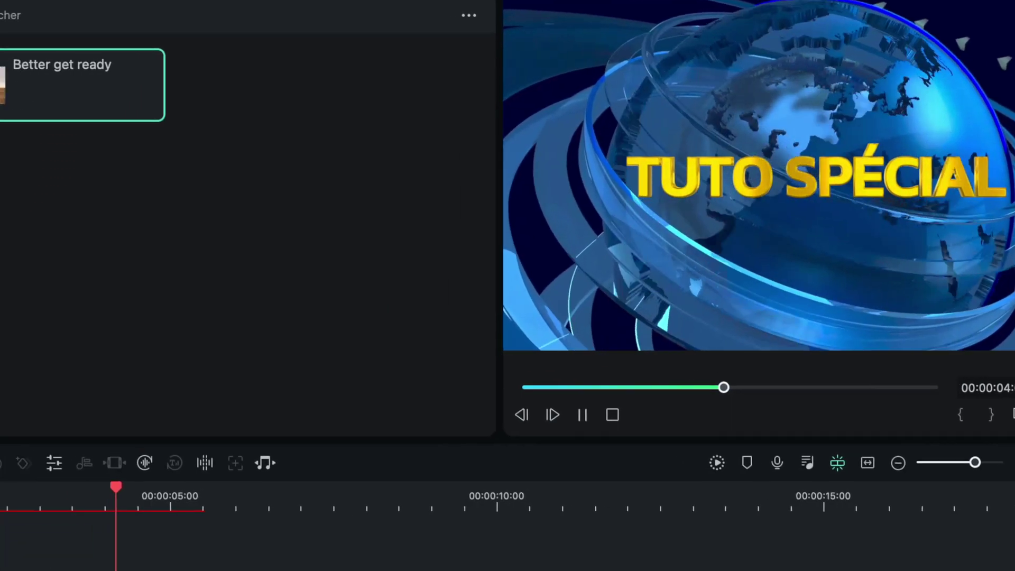
pyautogui.press('space')
pyautogui.click(511, 379)
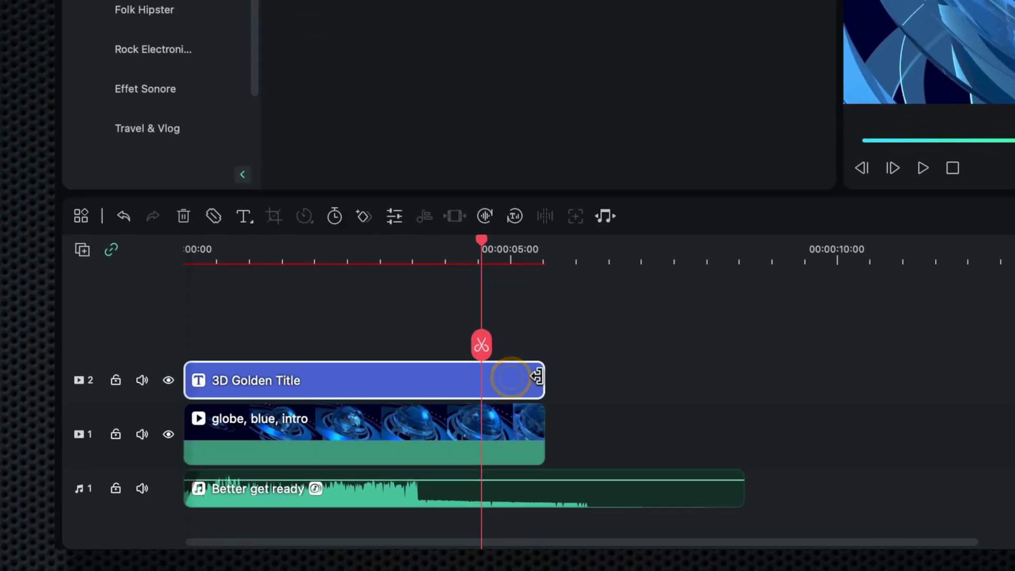
pyautogui.moveTo(542, 378); pyautogui.dragTo(481, 374)
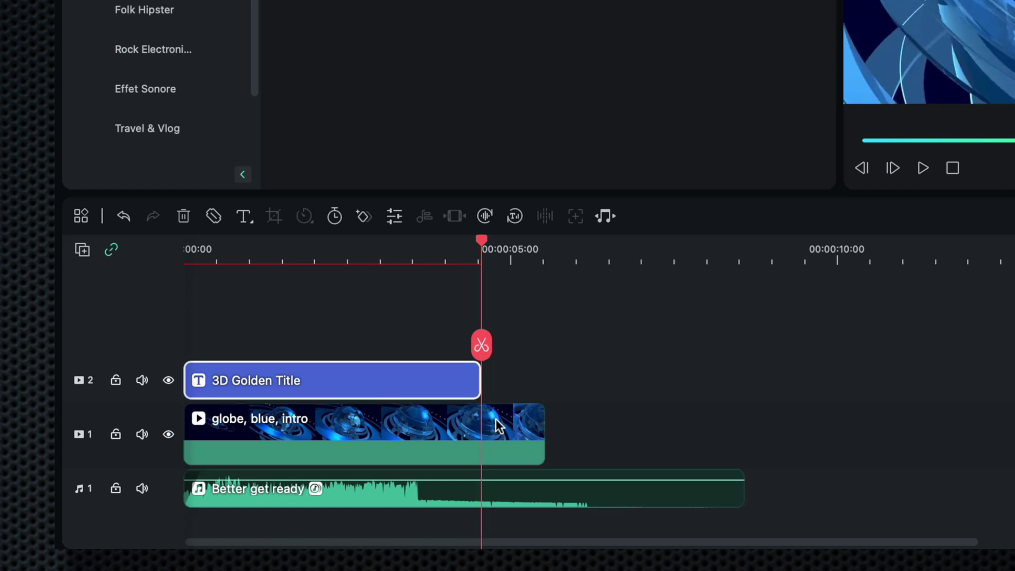
pyautogui.click(494, 419)
pyautogui.moveTo(538, 422); pyautogui.dragTo(482, 422)
pyautogui.click(328, 495)
pyautogui.click(444, 251)
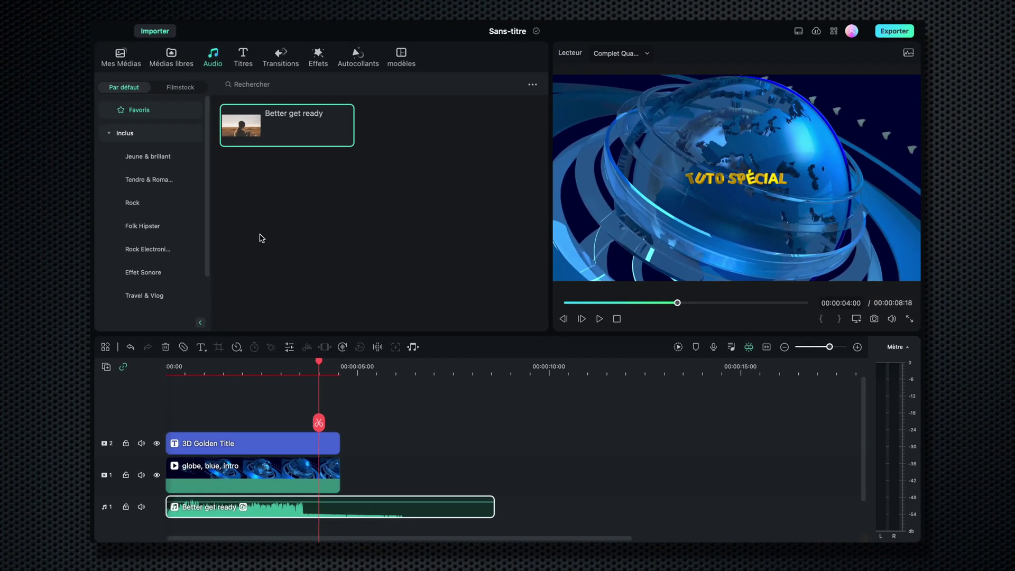
# Place the Filmstock solid colour Sample Color Solid 17 on video track 1, after the intro at about 9 seconds.
pyautogui.click(576, 367)
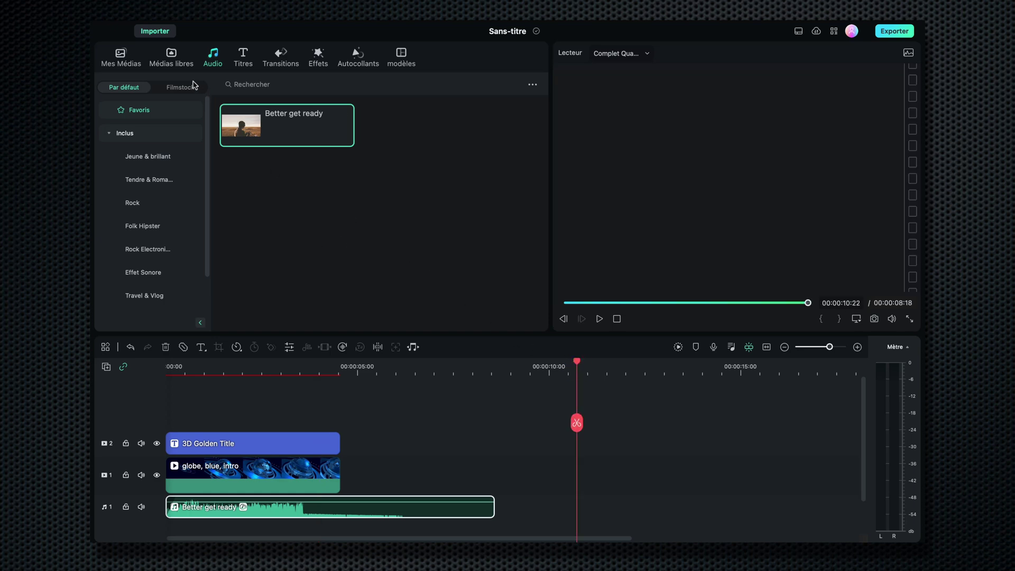
pyautogui.click(171, 53)
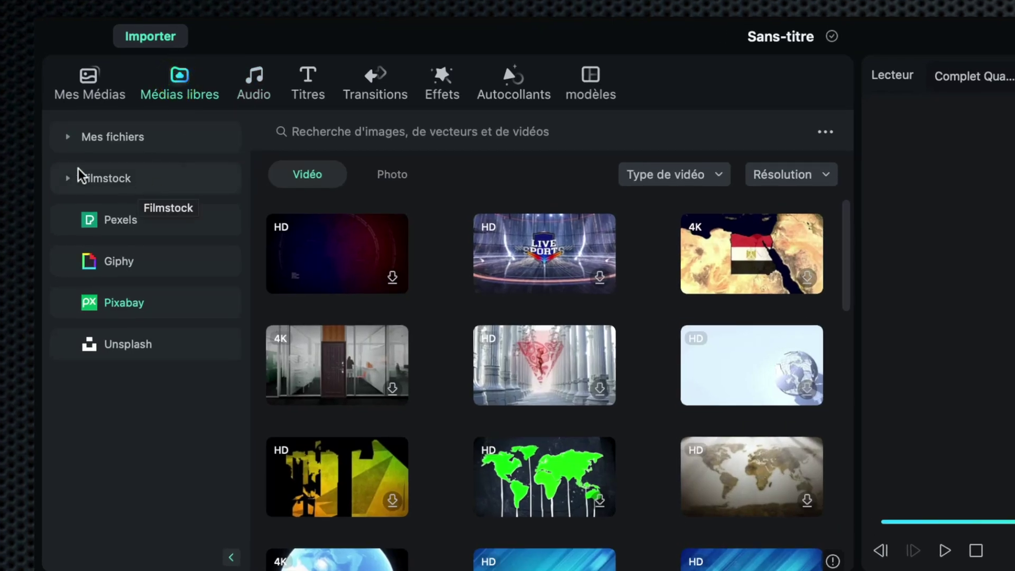
pyautogui.click(66, 180)
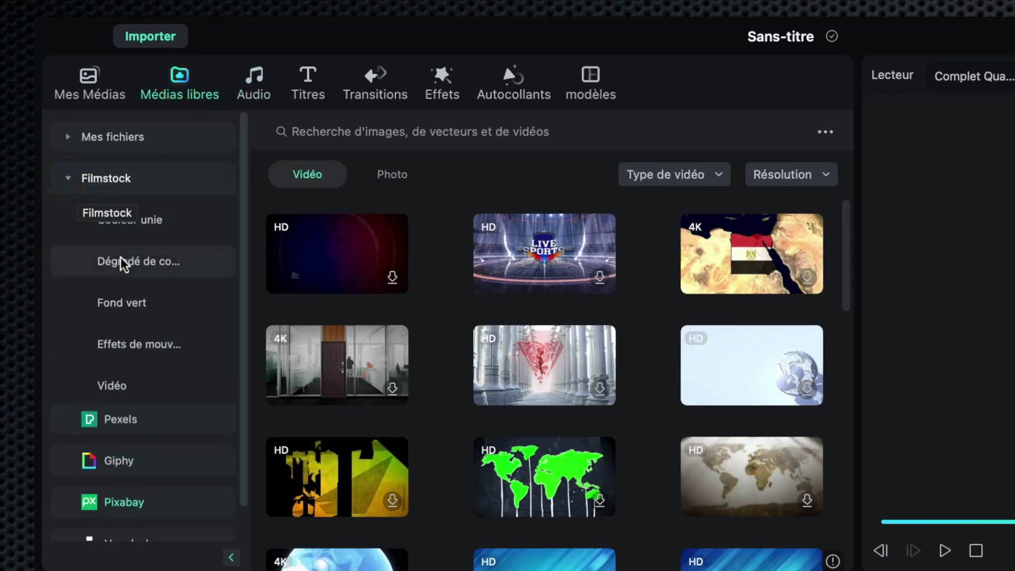
pyautogui.click(139, 222)
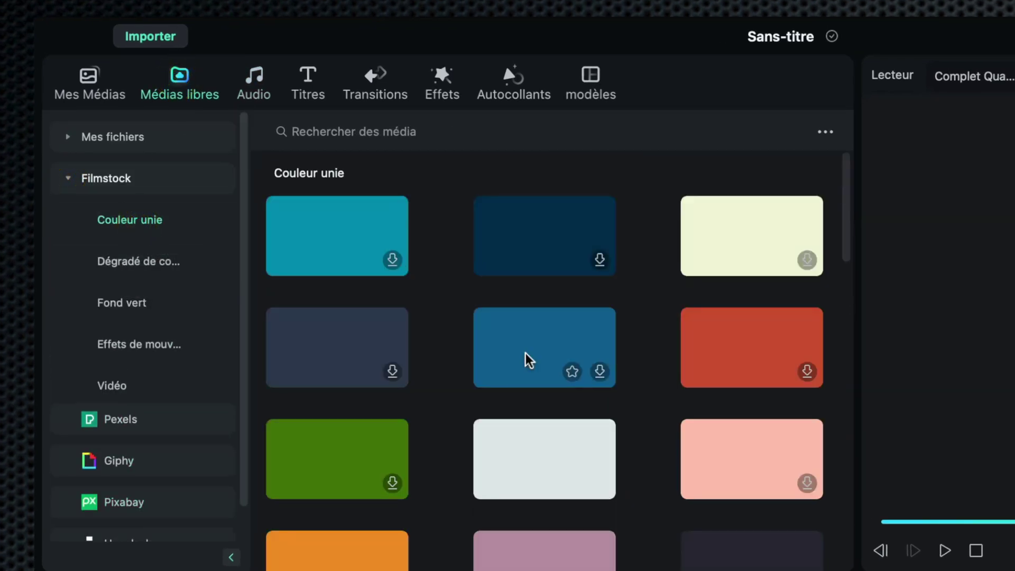
pyautogui.scroll(-5, 529, 361)
pyautogui.scroll(5, 529, 362)
pyautogui.click(334, 230)
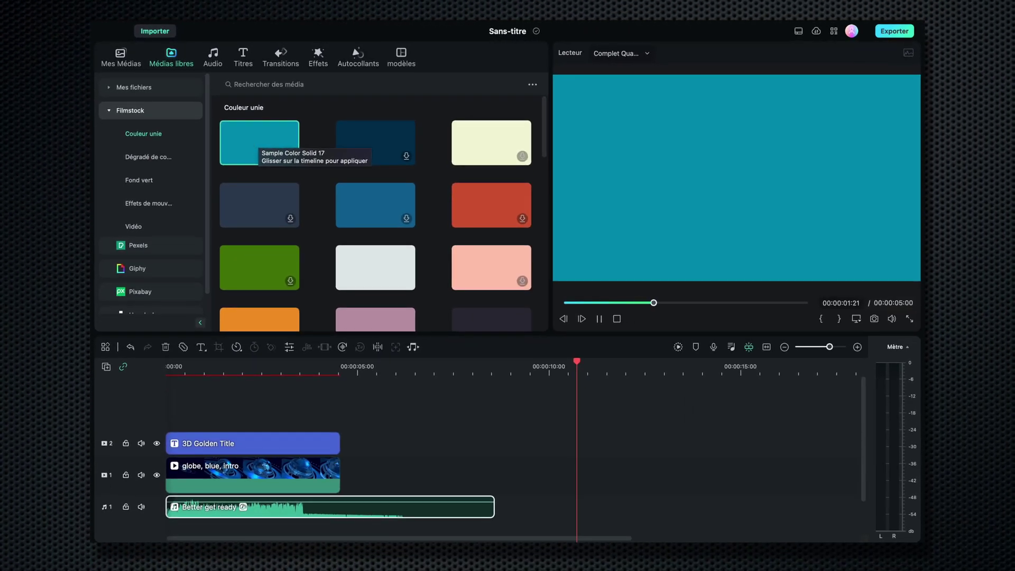
pyautogui.moveTo(250, 139); pyautogui.dragTo(525, 500)
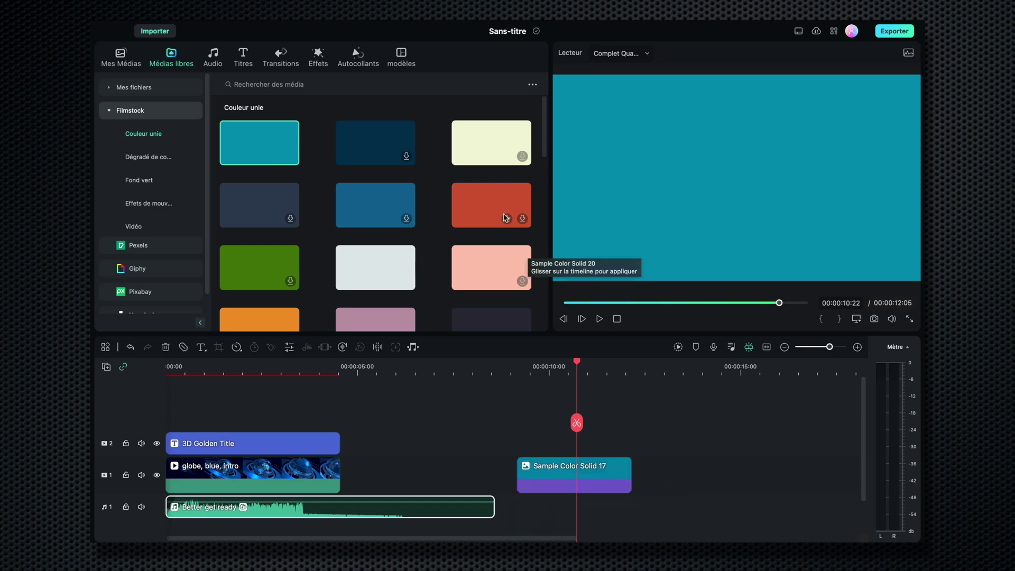
# Place the white solid colour Blanc on video track 2, directly above the Sample Color Solid 17 clip.
pyautogui.scroll(-4, 381, 267)
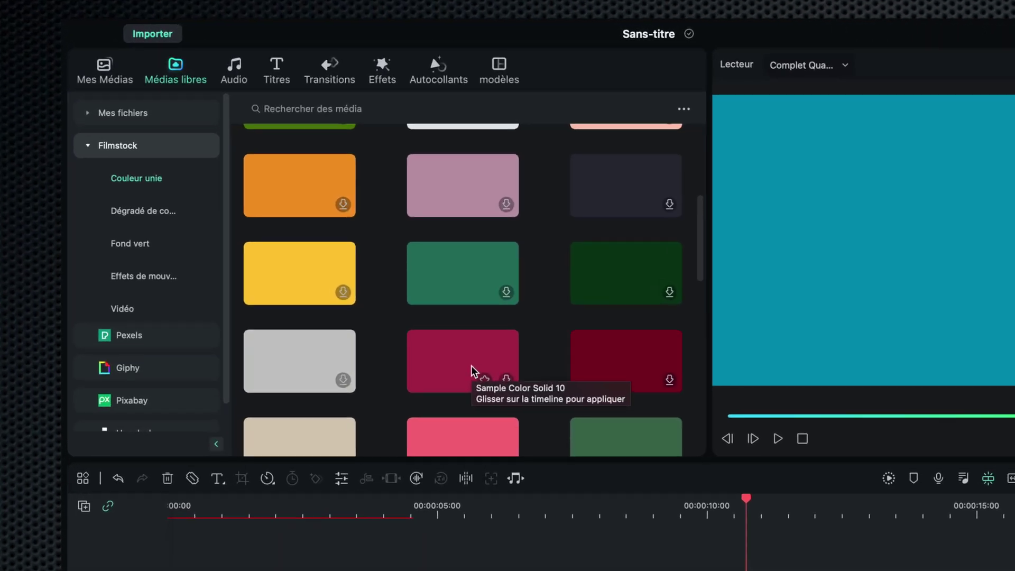
pyautogui.scroll(-10, 471, 366)
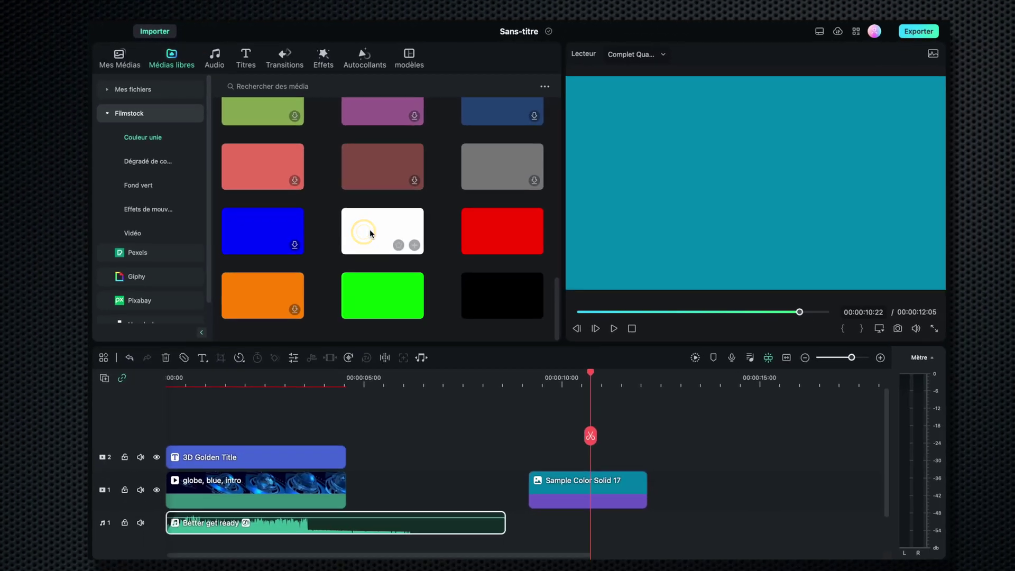
pyautogui.moveTo(513, 368); pyautogui.dragTo(691, 555)
pyautogui.moveTo(459, 325); pyautogui.dragTo(586, 443)
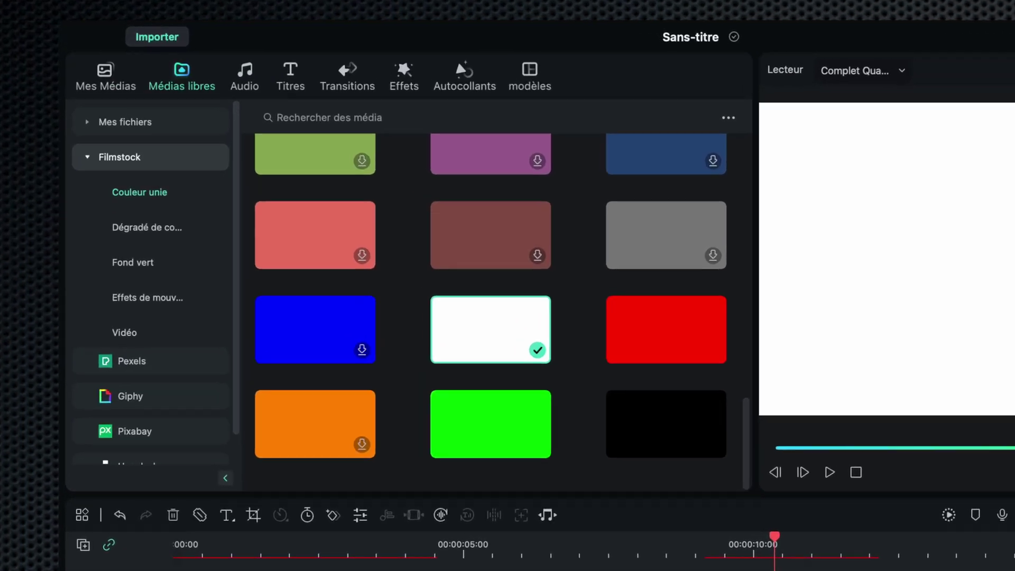
# Scale the Blanc clip to 22% and move it into the frame's lower-right corner, at about X 747.6 px, Y -421.2 px.
pyautogui.doubleClick(586, 443)
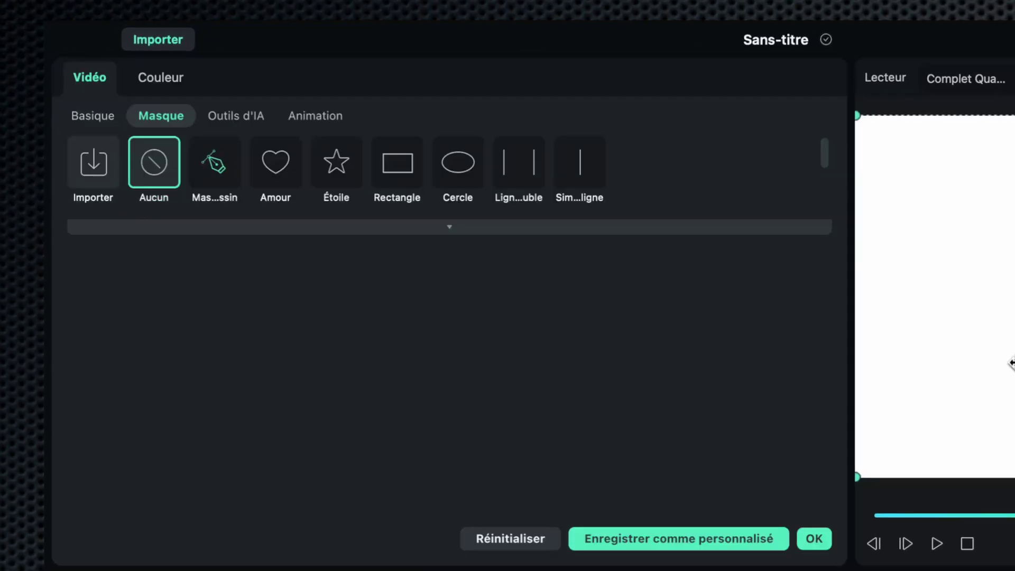
pyautogui.click(94, 116)
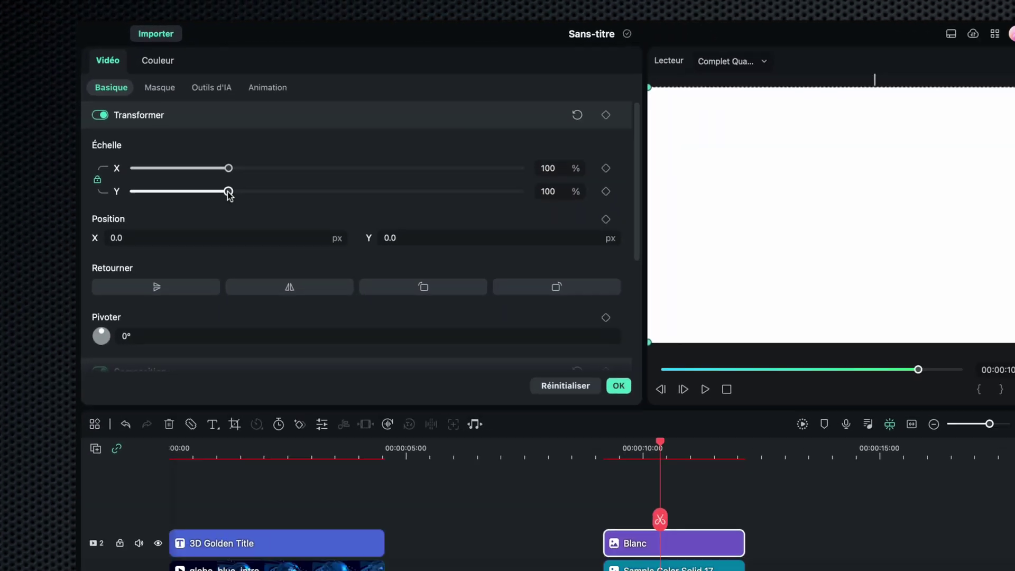
pyautogui.moveTo(256, 254); pyautogui.dragTo(206, 253)
pyautogui.moveTo(185, 160); pyautogui.dragTo(152, 160)
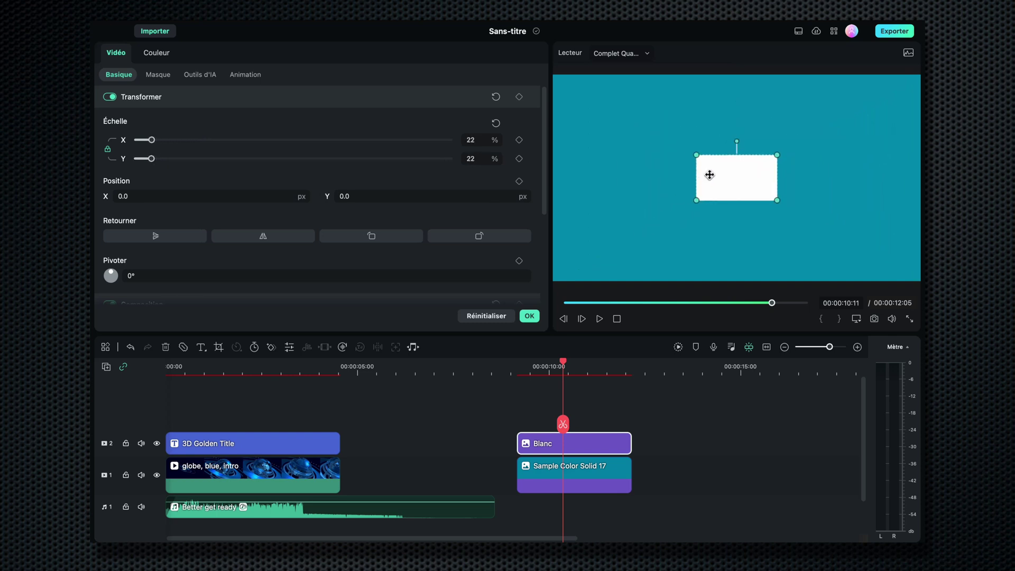
pyautogui.moveTo(710, 174); pyautogui.dragTo(853, 254)
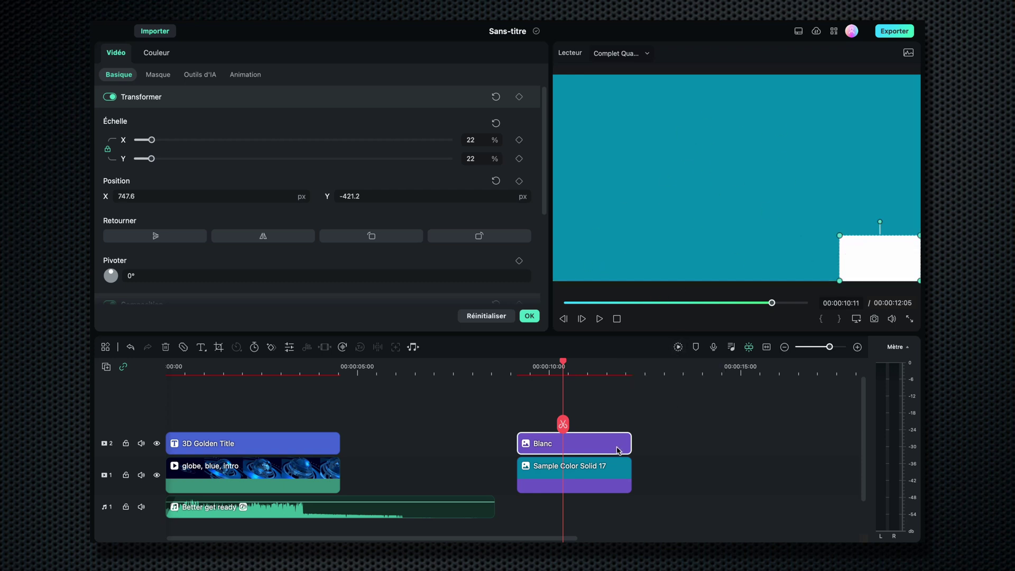
# Unlink the Sample Color Solid 17 clip's scale axes, set its vertical scale to 22% and move it to about X -80.7 px, Y -421.2 px.
pyautogui.click(589, 467)
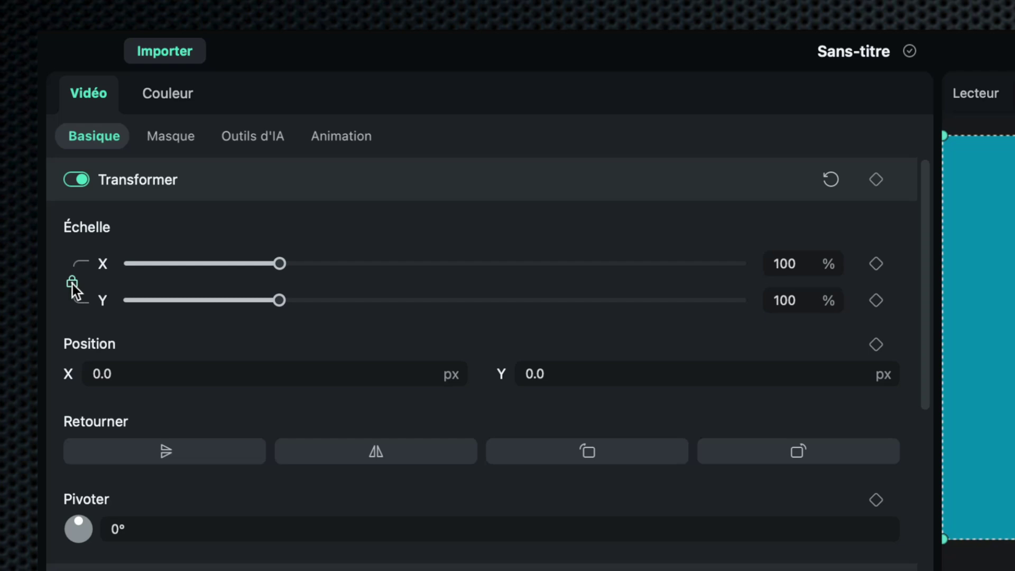
pyautogui.click(72, 284)
pyautogui.click(793, 300)
pyautogui.doubleClick(793, 300)
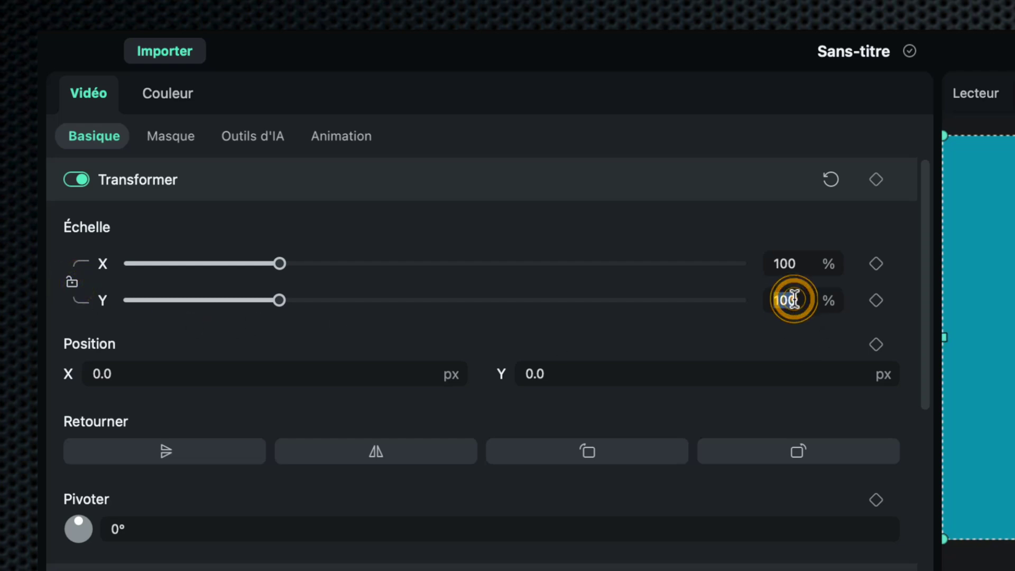
pyautogui.write('22')
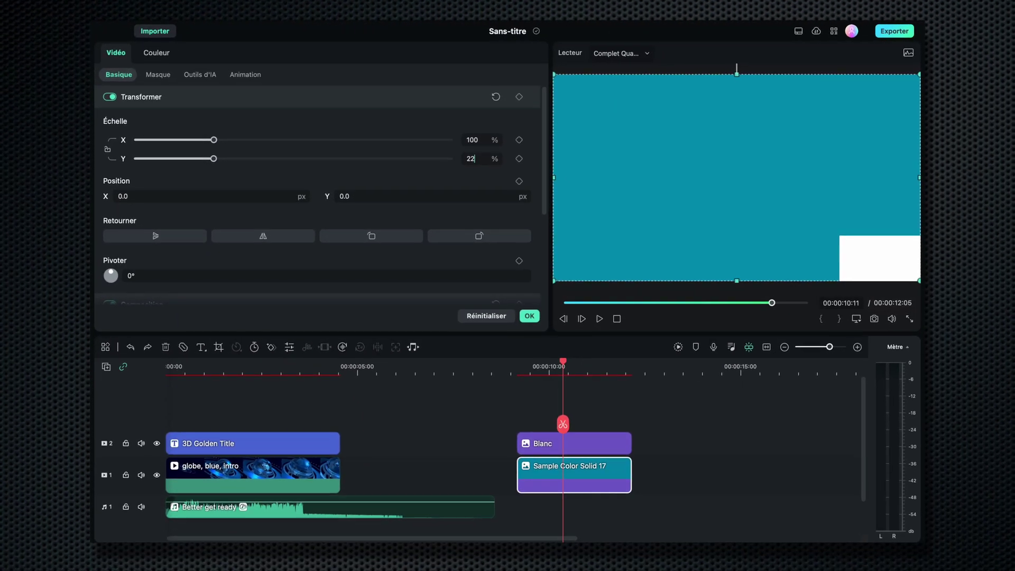
pyautogui.press('Return')
pyautogui.moveTo(703, 181); pyautogui.dragTo(688, 260)
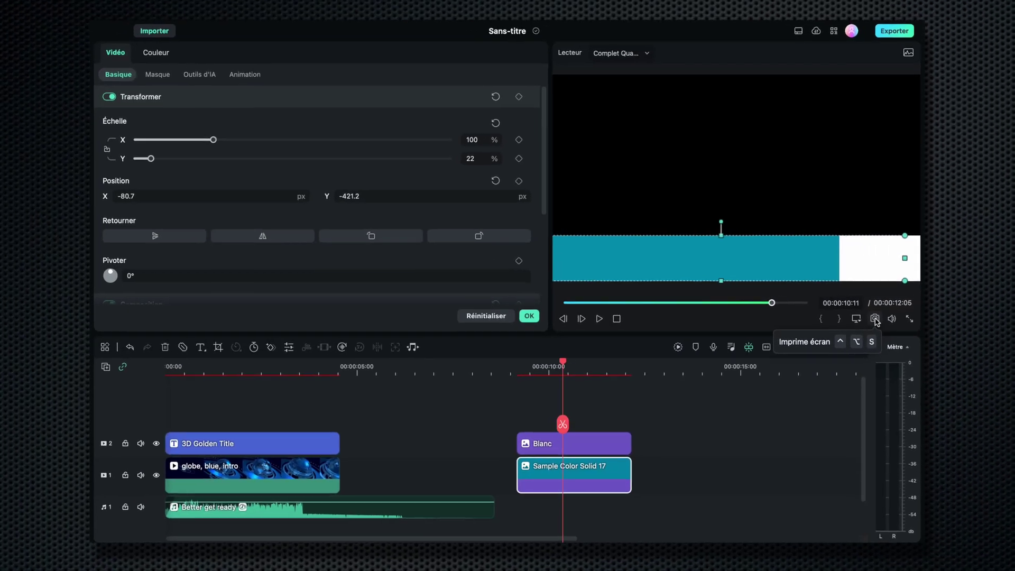
# Take a snapshot of the assembled teal and white banner and delete the Blanc and Sample Color Solid 17 clips from the timeline.
pyautogui.click(796, 306)
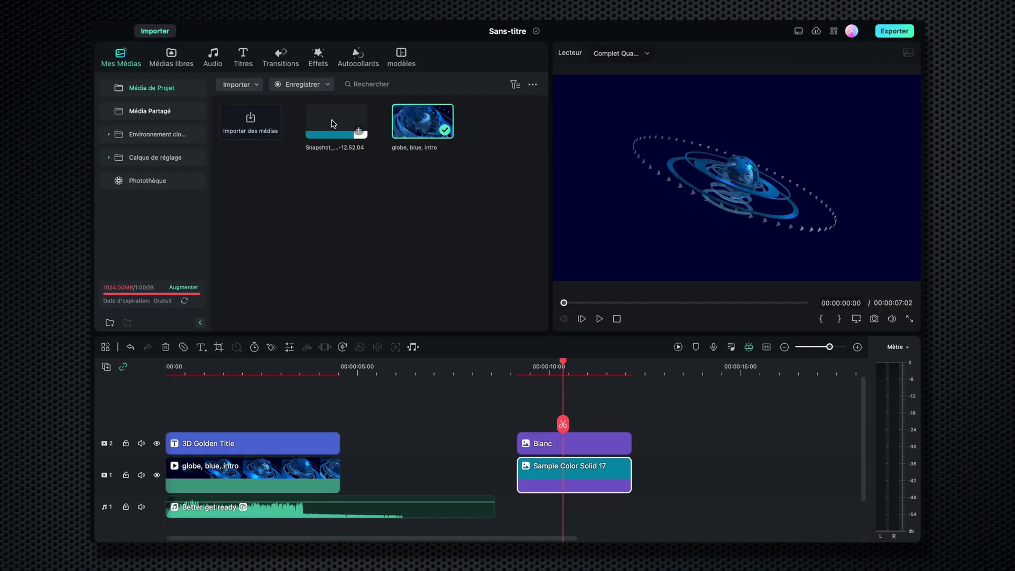
pyautogui.click(330, 123)
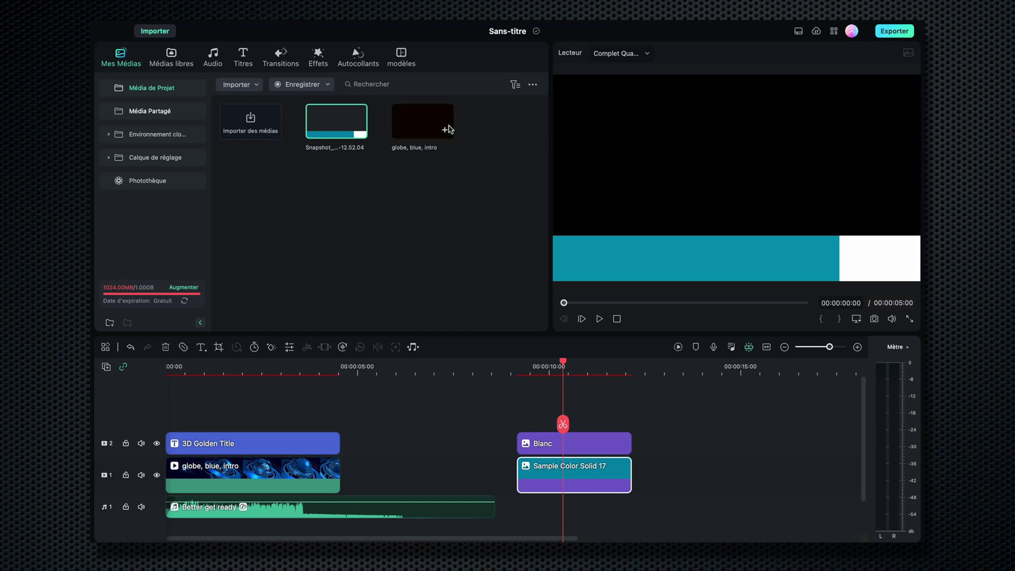
pyautogui.click(535, 411)
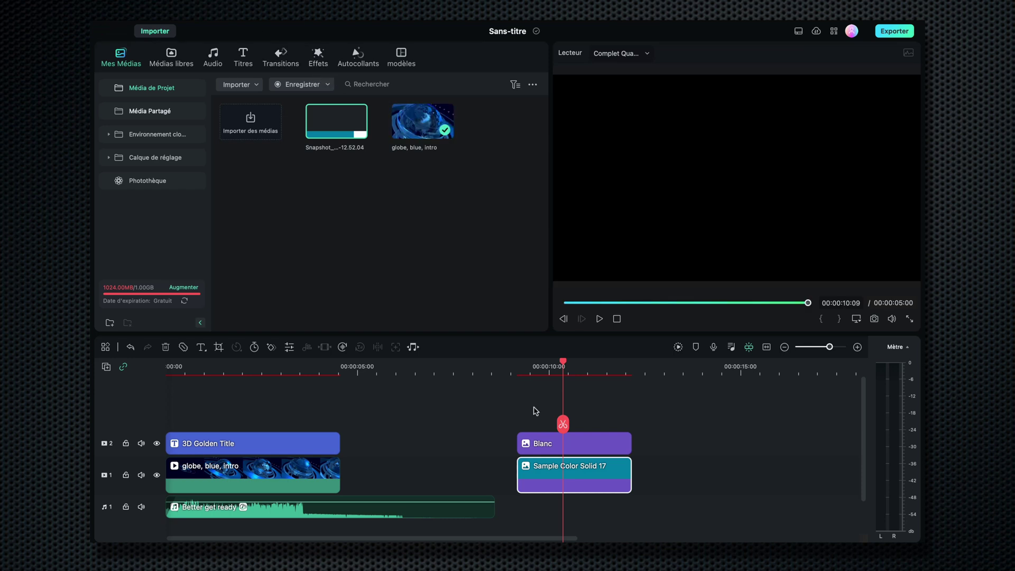
pyautogui.click(586, 483)
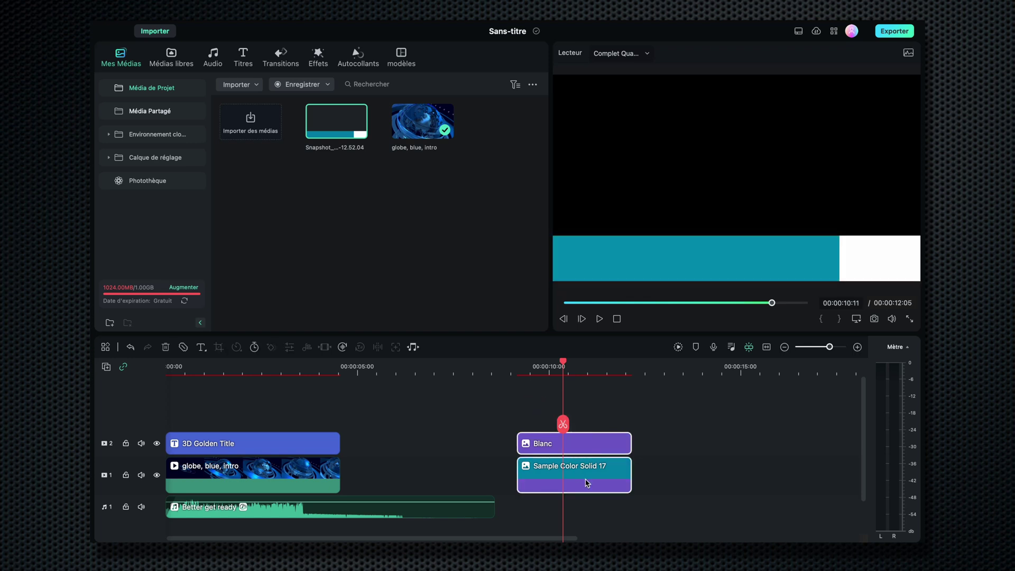
pyautogui.press('Delete')
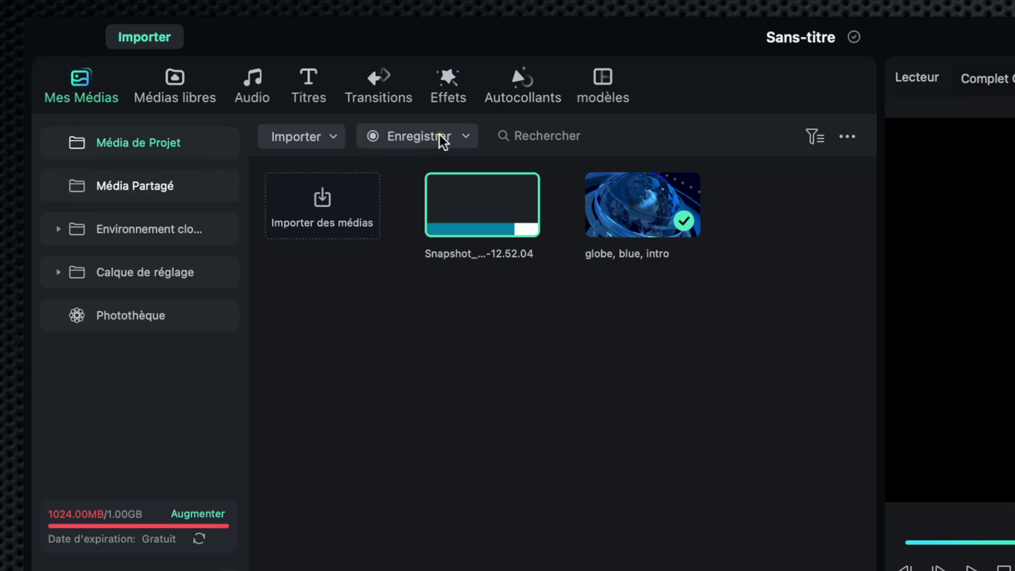
# Open the webcam recorder, review its video and audio device choices, and close it without recording.
pyautogui.click(437, 138)
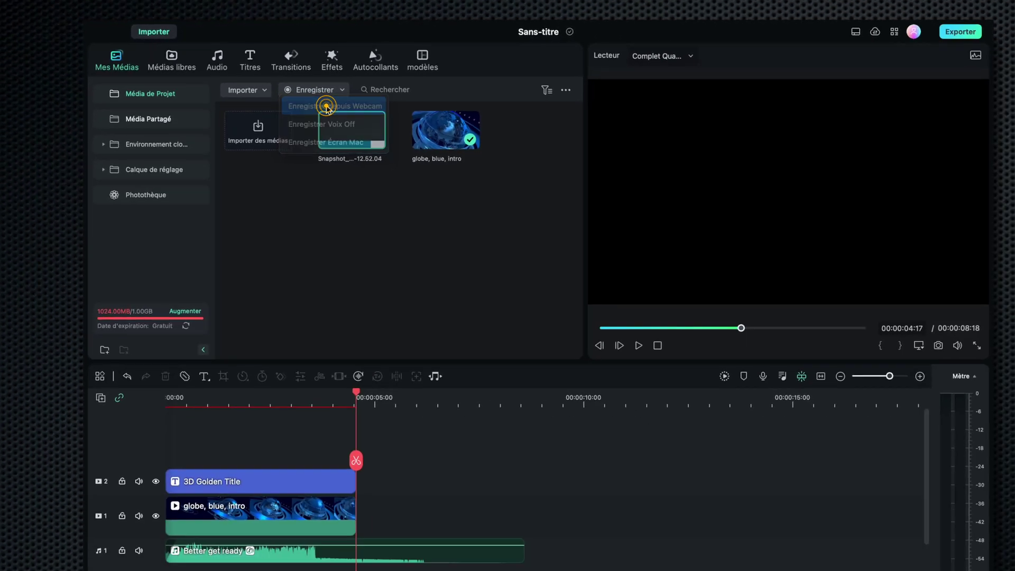
pyautogui.click(400, 144)
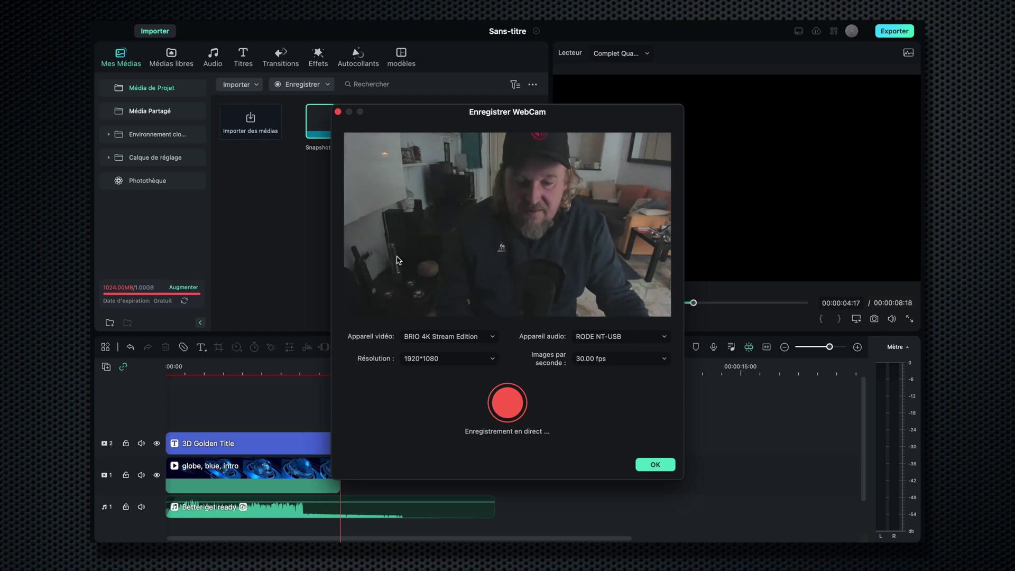
pyautogui.click(449, 340)
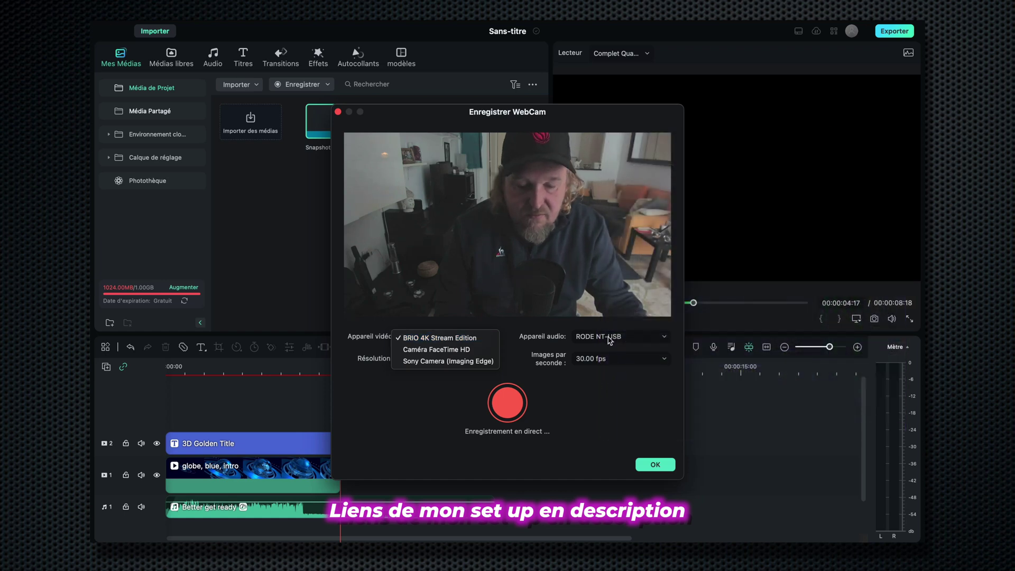
pyautogui.click(635, 337)
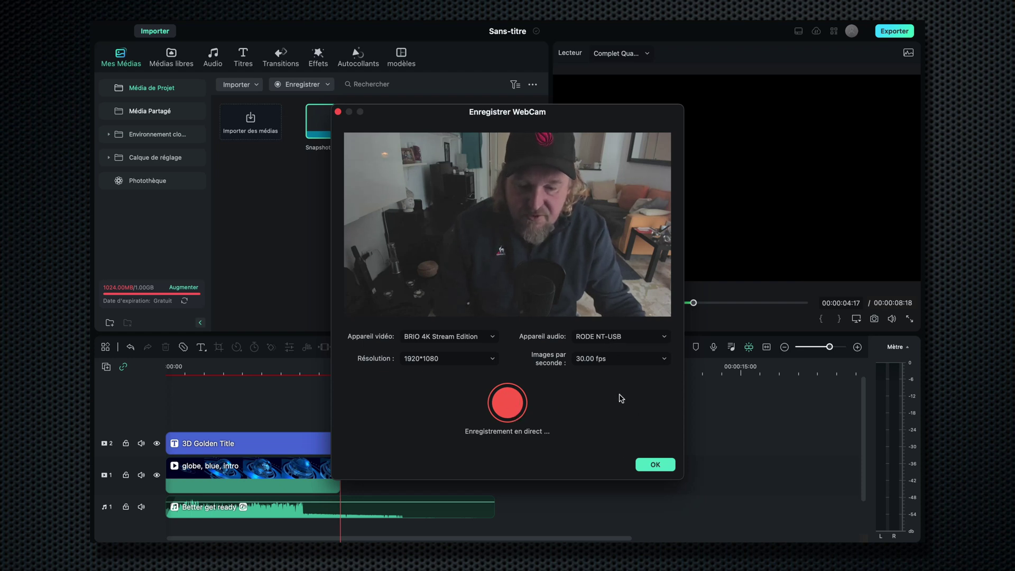
pyautogui.click(656, 465)
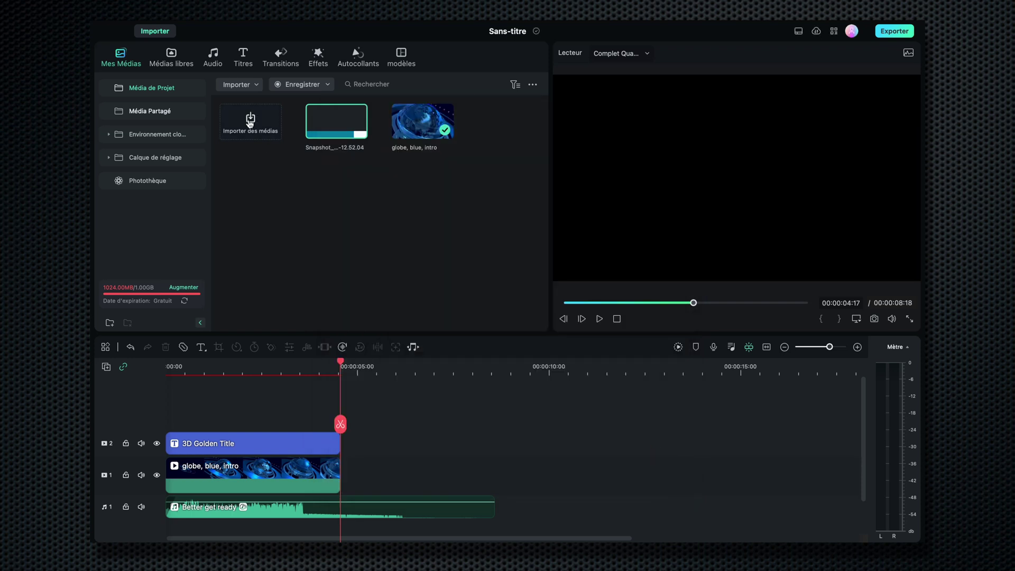
# Import C1271.MP4 from the JournalFilmora12 folder, preview it and place it on video track 1 directly after the globe clip.
pyautogui.click(250, 123)
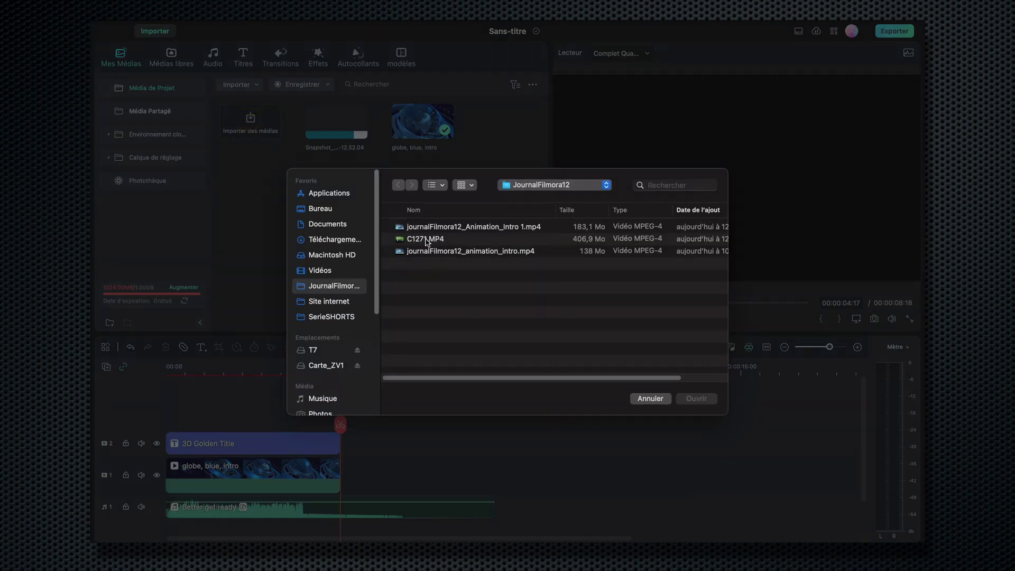
pyautogui.doubleClick(425, 239)
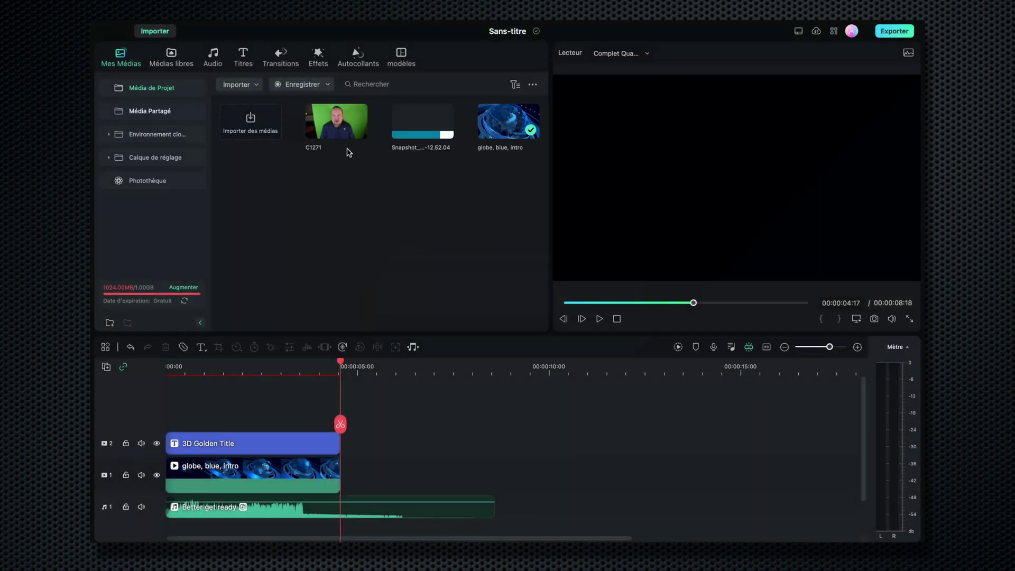
pyautogui.doubleClick(337, 121)
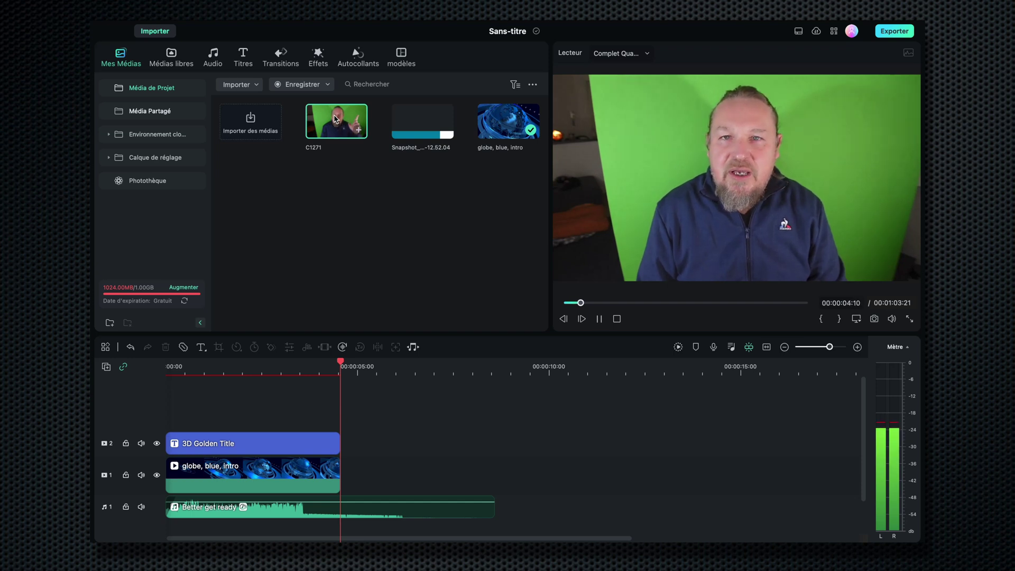
pyautogui.press('space')
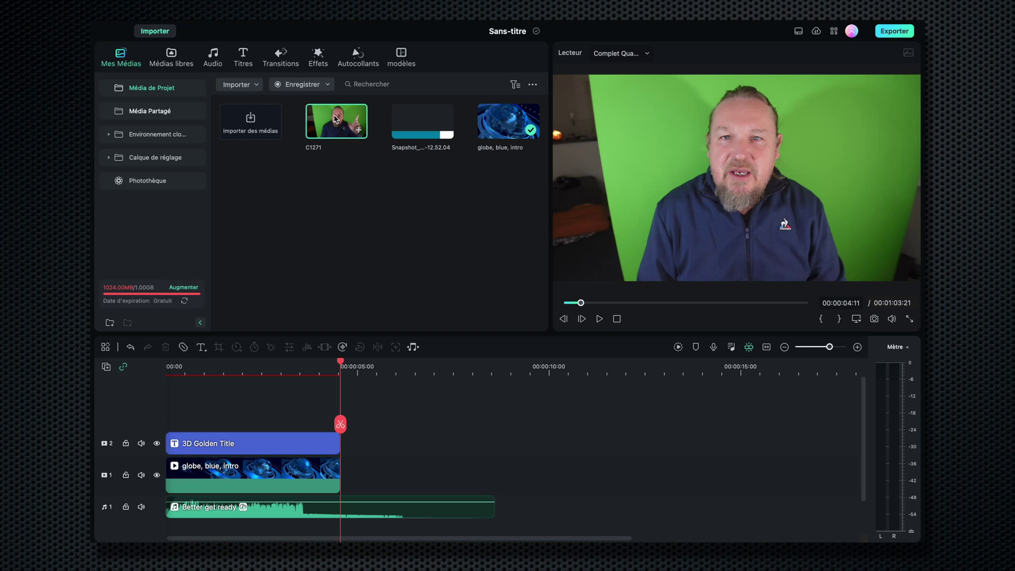
pyautogui.moveTo(336, 118); pyautogui.dragTo(366, 469)
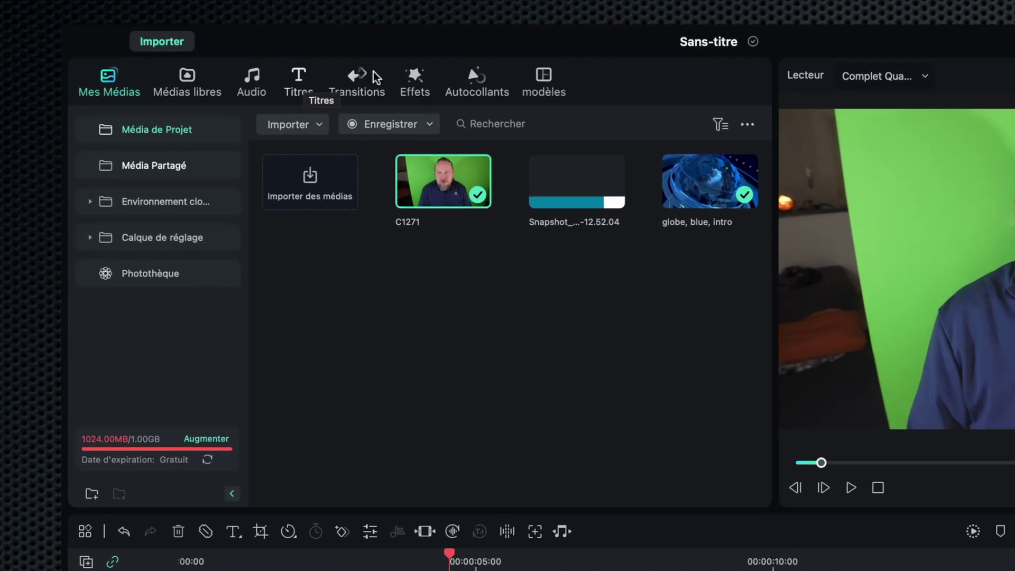
# Add the Disparition progressive transition between the globe clip and C1271, and play across the cut to check it.
pyautogui.click(283, 55)
pyautogui.moveTo(513, 444); pyautogui.dragTo(511, 570)
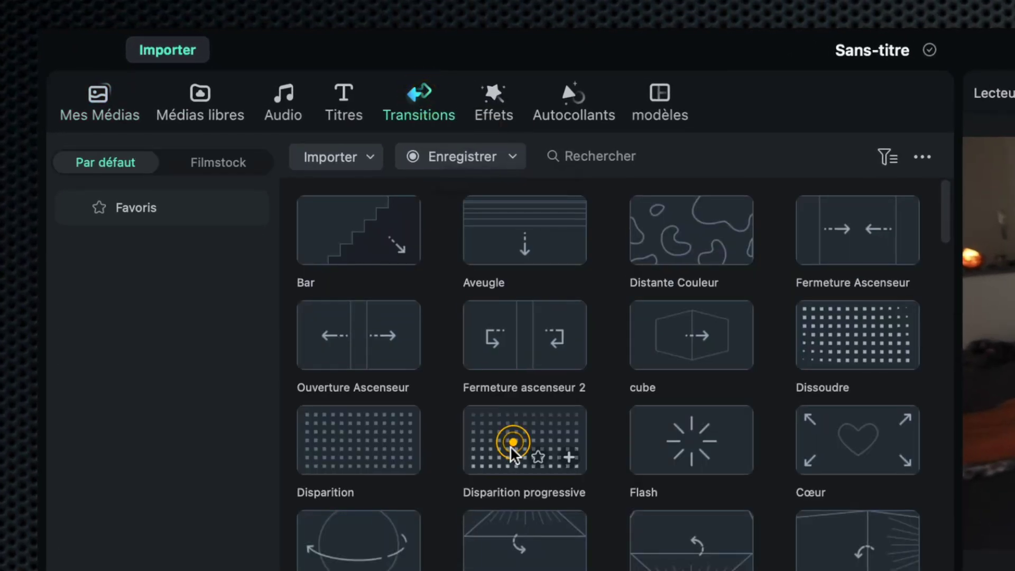
pyautogui.moveTo(347, 516); pyautogui.dragTo(396, 527)
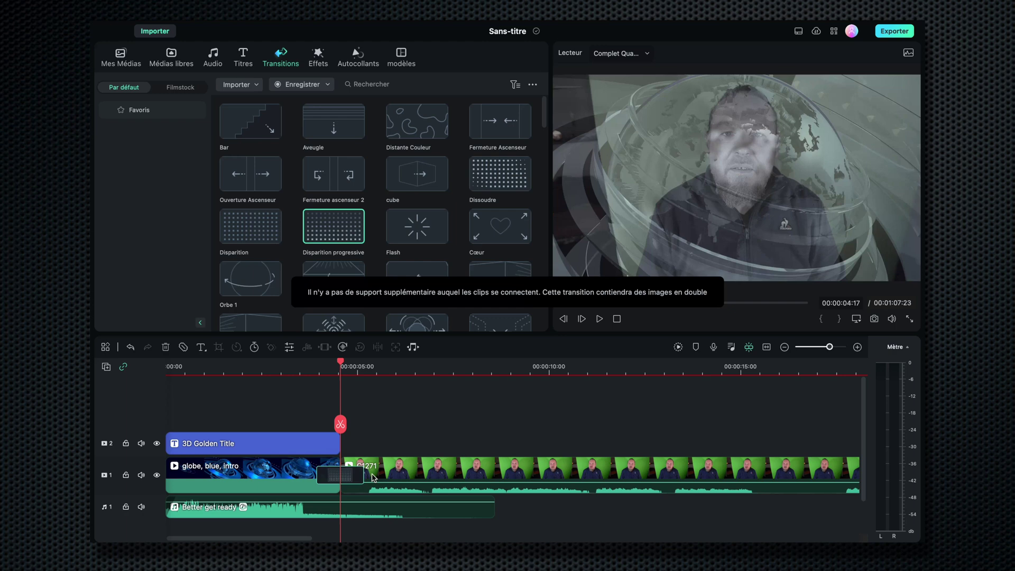
pyautogui.click(318, 367)
pyautogui.press('space')
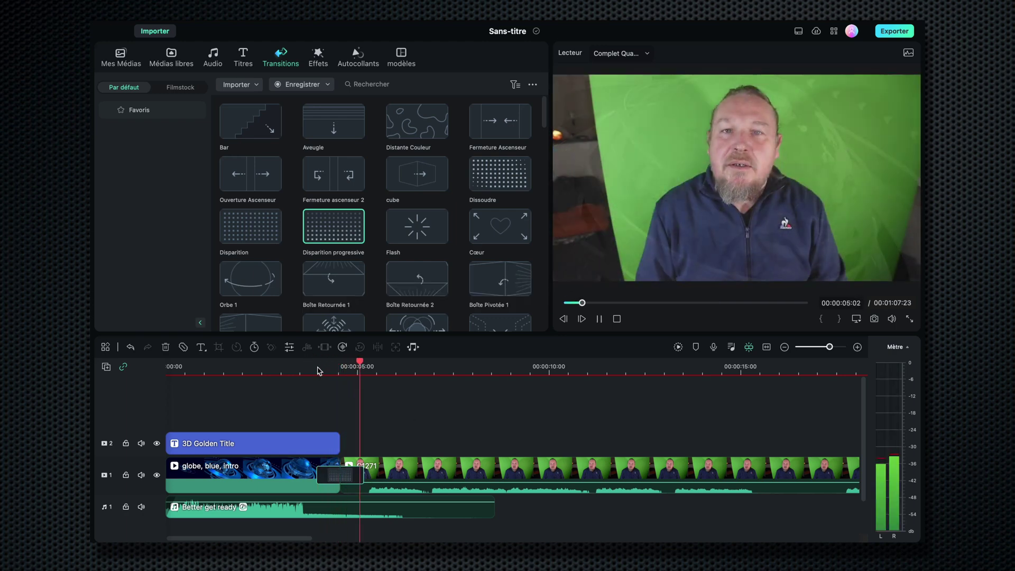
pyautogui.press('space')
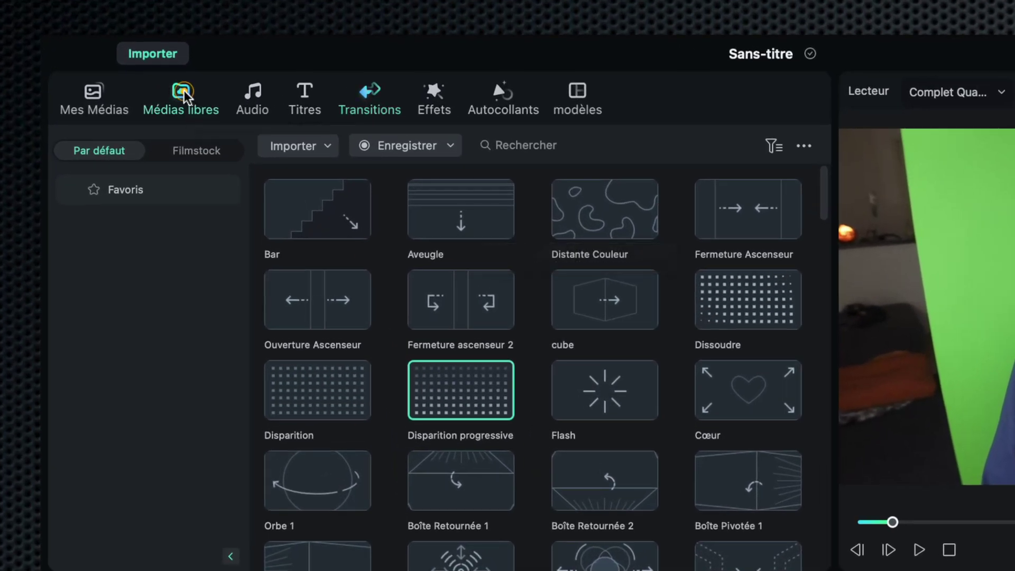
# Search the Pexels stock videos for "animated background blue" and browse the results for a suitable background.
pyautogui.click(182, 94)
pyautogui.click(140, 423)
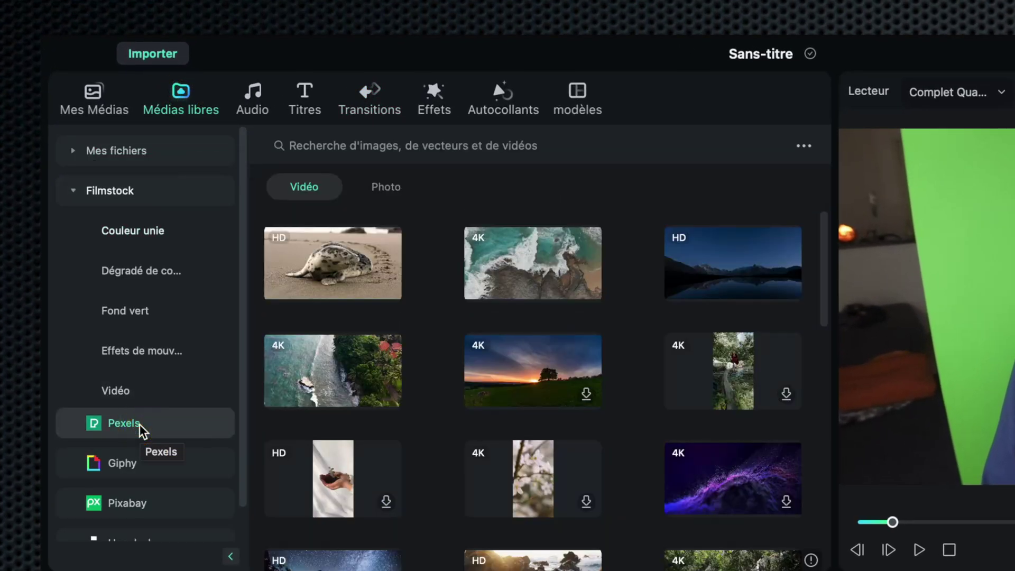
pyautogui.click(348, 147)
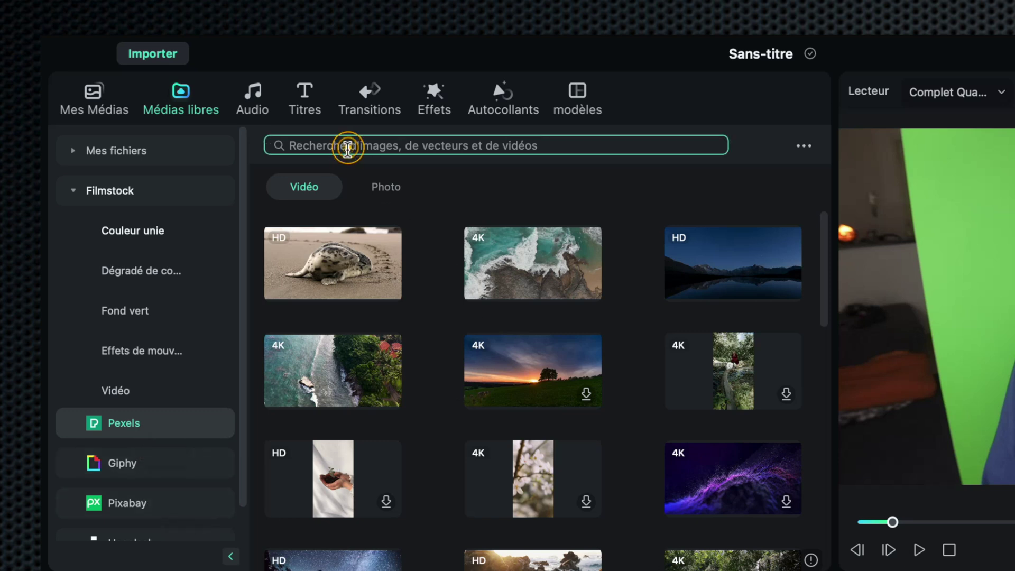
pyautogui.write('animate')
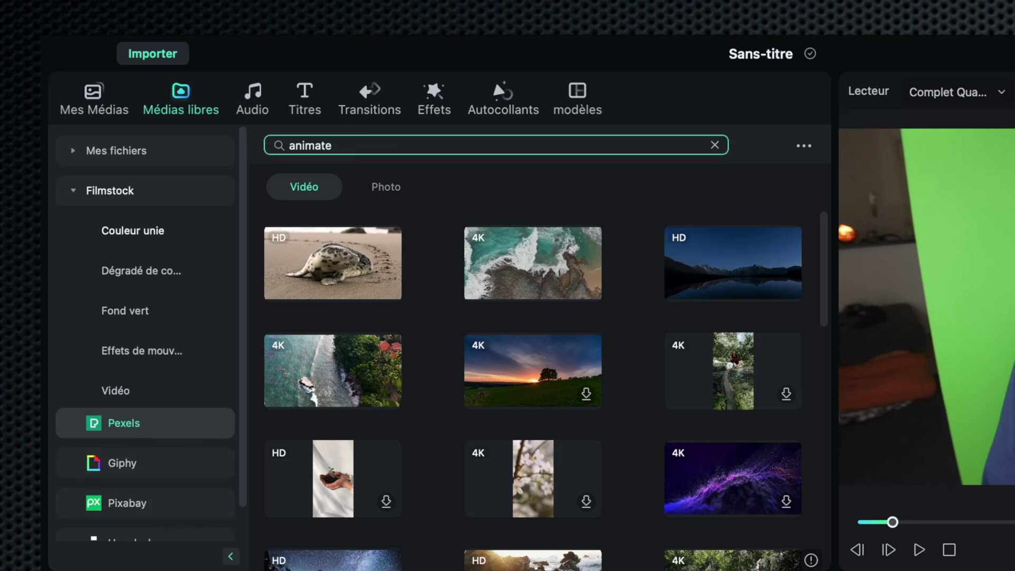
pyautogui.write('d background blue')
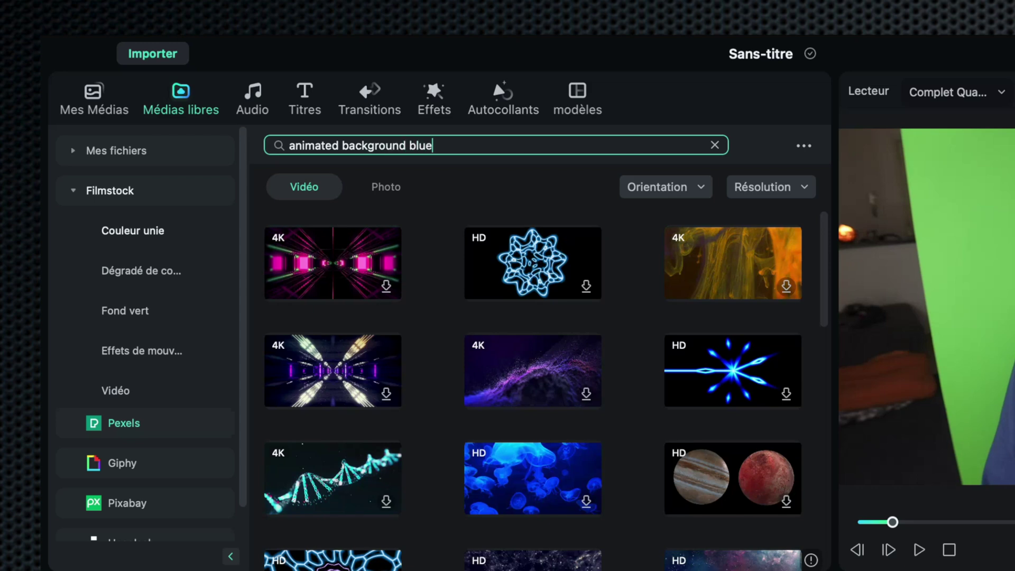
pyautogui.press('Return')
pyautogui.scroll(-5, 531, 296)
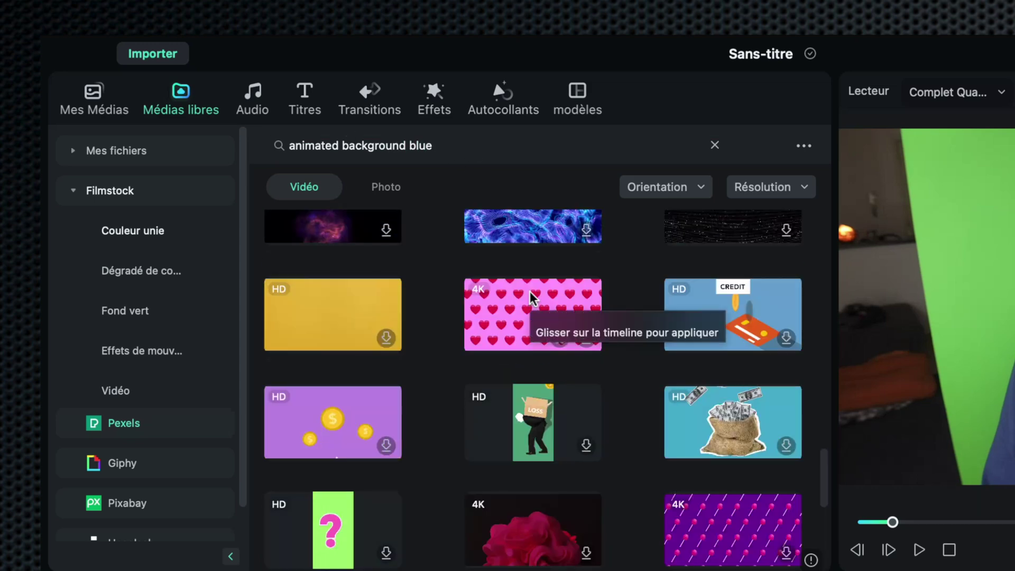
pyautogui.scroll(-10, 530, 296)
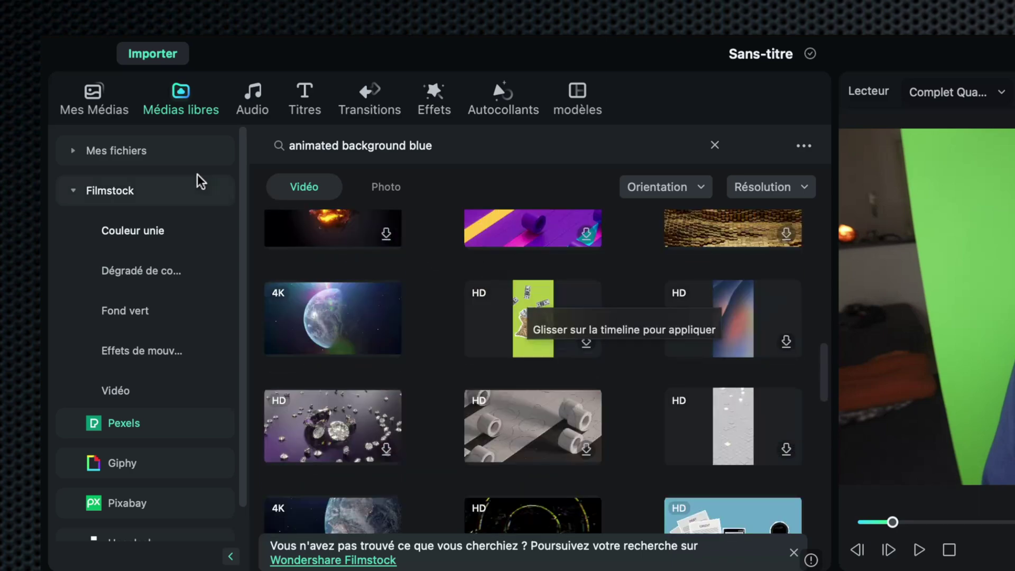
# Preview the blue light-lines video among the downloaded stock media.
pyautogui.click(116, 151)
pyautogui.click(158, 231)
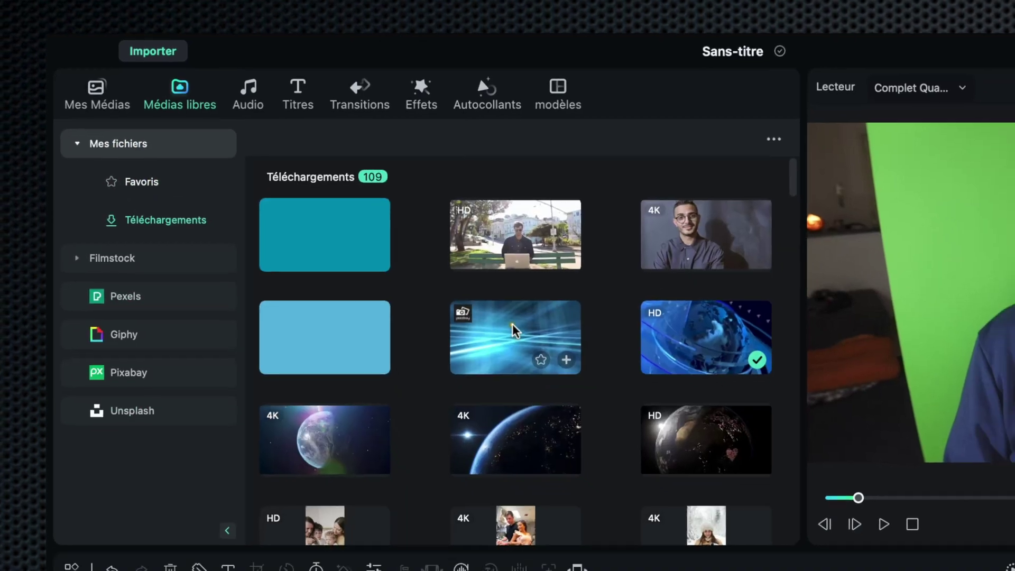
pyautogui.click(516, 331)
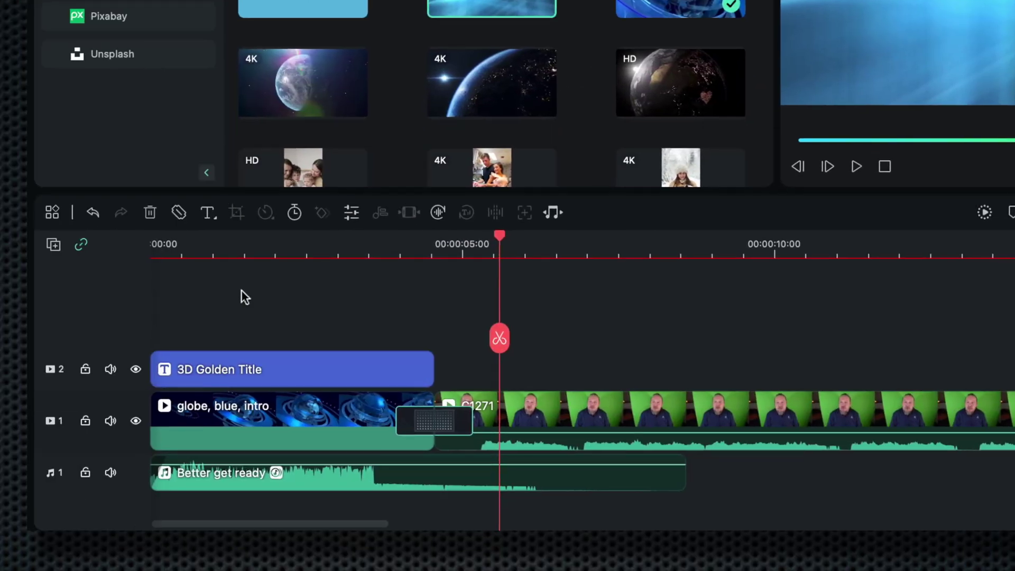
# Move the title, globe and C1271 clips up one video track and place the lines, lights, blue video on track 1 at about 4 seconds.
pyautogui.click(241, 291)
pyautogui.moveTo(472, 414); pyautogui.dragTo(562, 418)
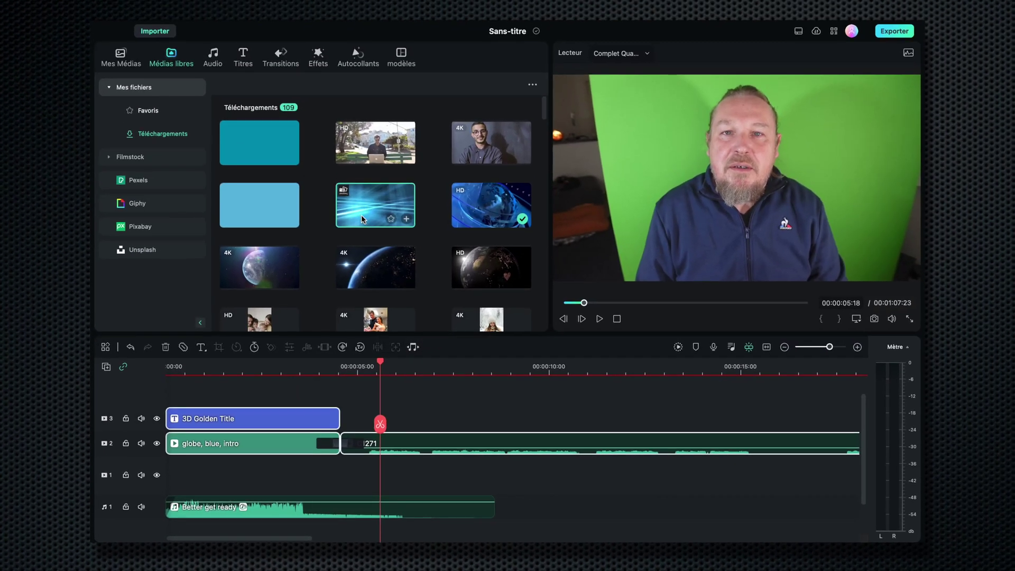
pyautogui.moveTo(372, 199)
pyautogui.mouseDown()
pyautogui.moveTo(349, 402)
pyautogui.moveTo(328, 473)
pyautogui.moveTo(318, 476)
pyautogui.mouseUp()
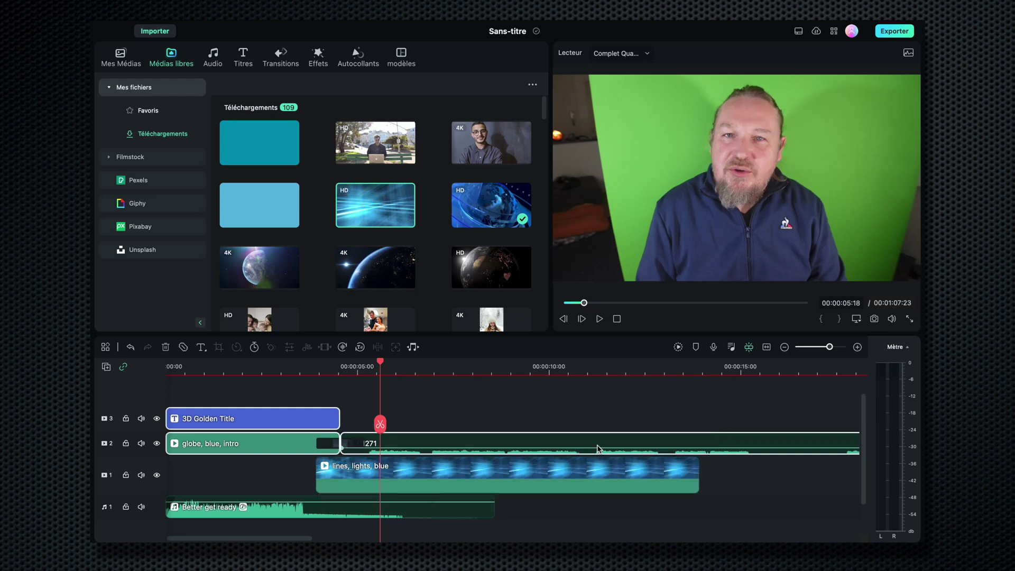
# Copy the lines, lights, blue clip and paste the copy directly after the original on track 1, at 00:00:13:28.
pyautogui.hscroll(3, 538, 466)
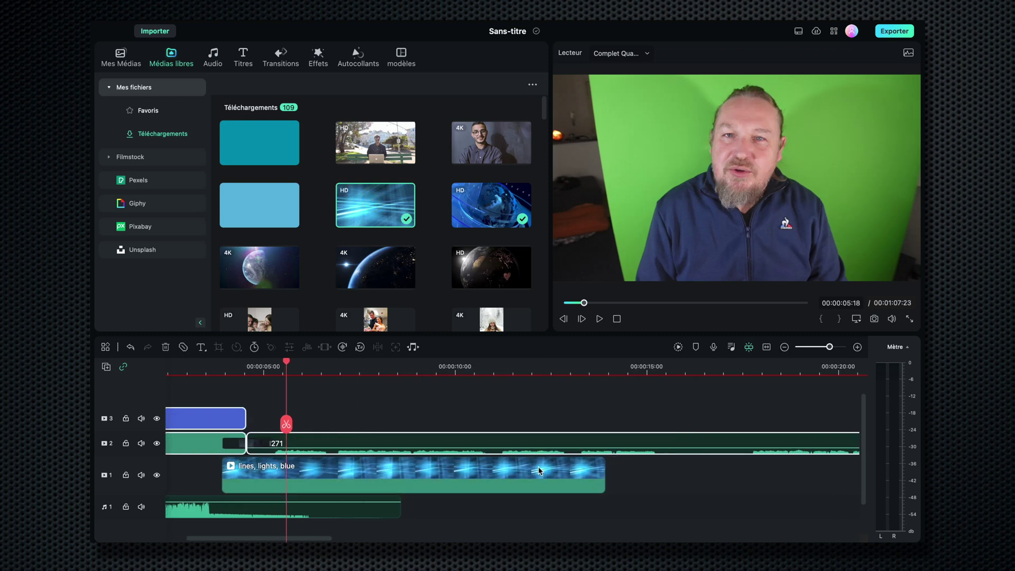
pyautogui.click(539, 468)
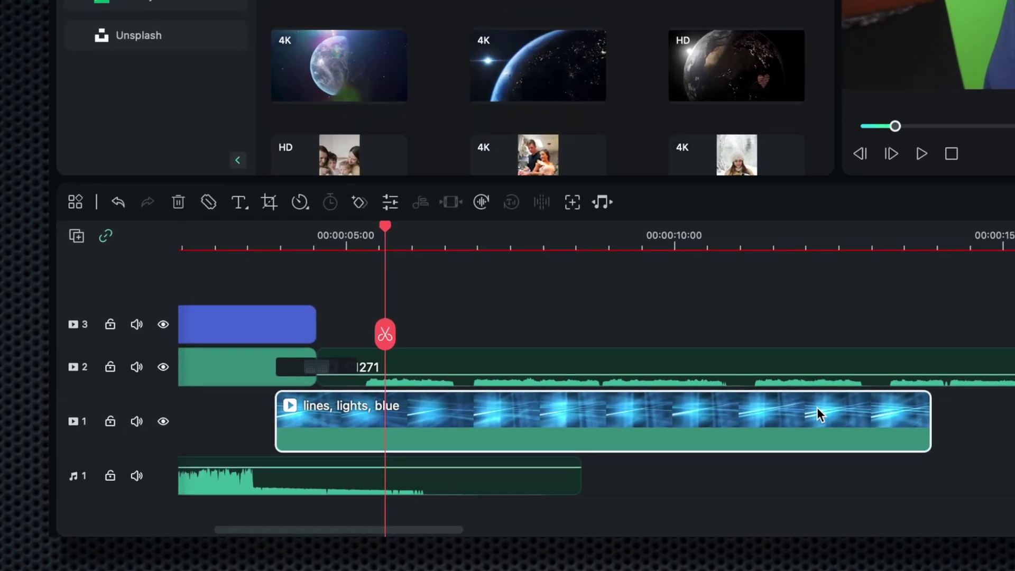
pyautogui.hscroll(-3, 471, 392)
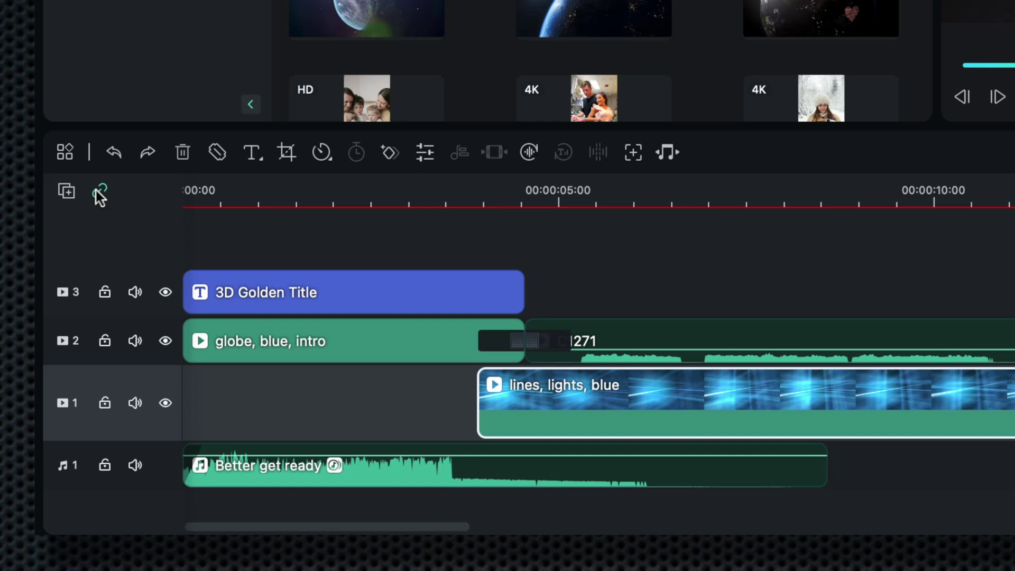
pyautogui.rightClick(667, 409)
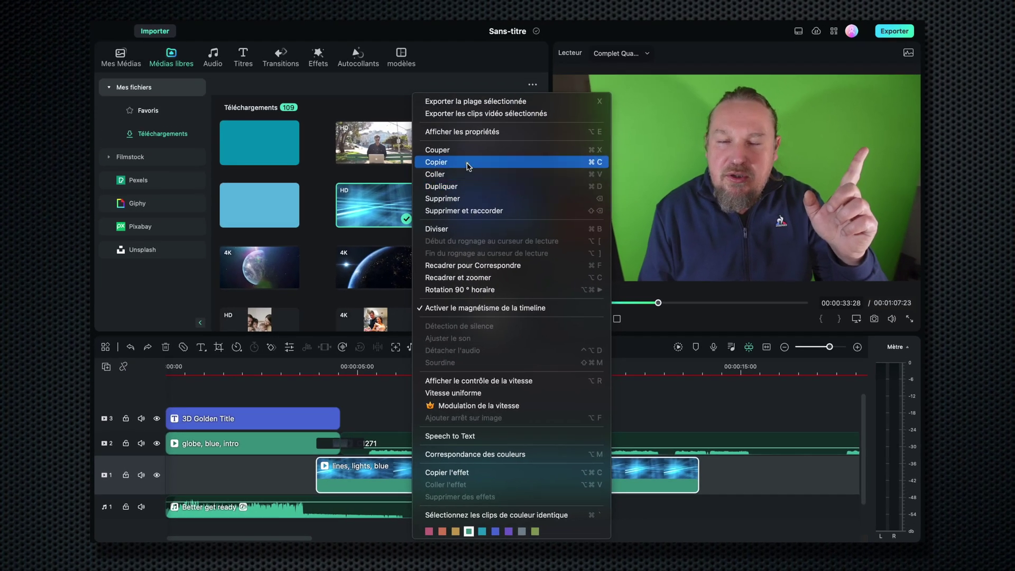
pyautogui.click(467, 167)
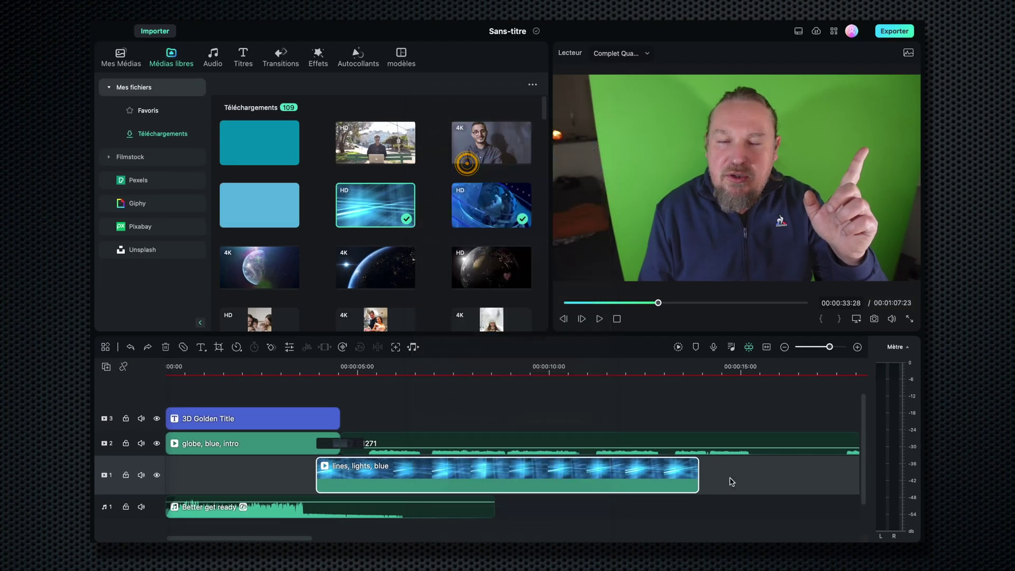
pyautogui.click(698, 367)
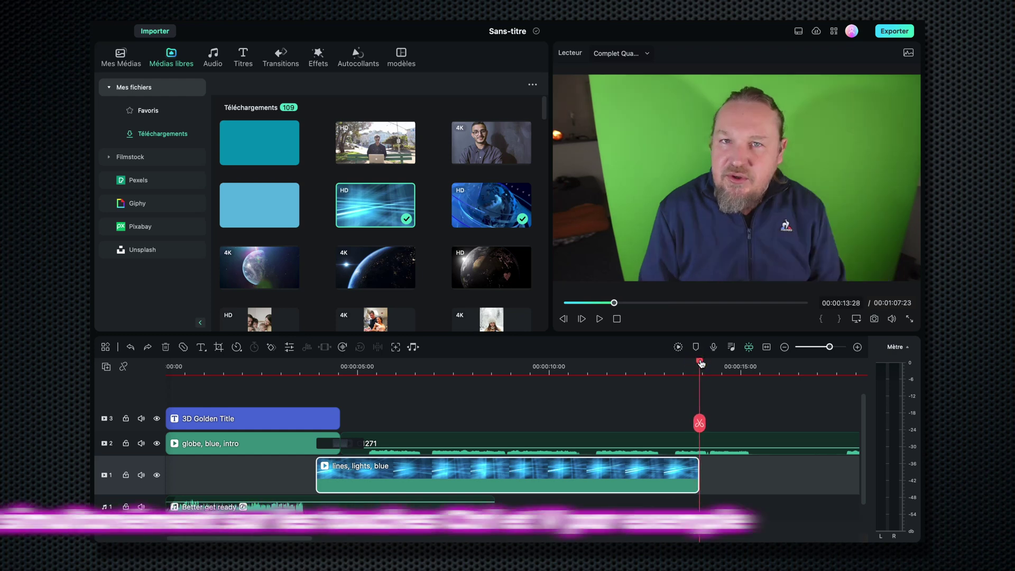
pyautogui.hotkey('ctrl', 'v')
# Draw a closed freehand mask around the presenter on the C1271 clip, keeping it within the green backdrop.
pyautogui.moveTo(513, 362); pyautogui.dragTo(423, 338)
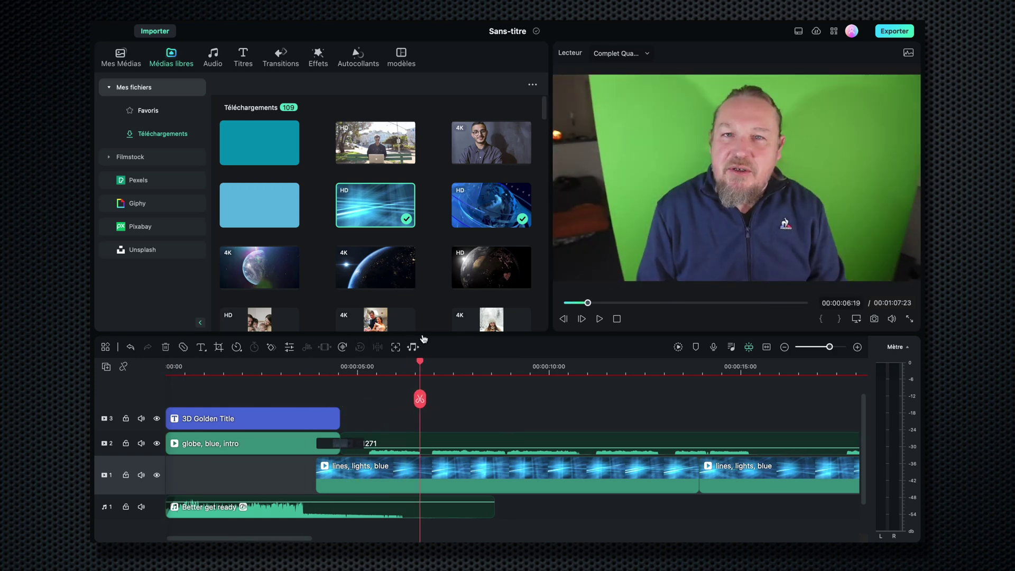
pyautogui.click(461, 439)
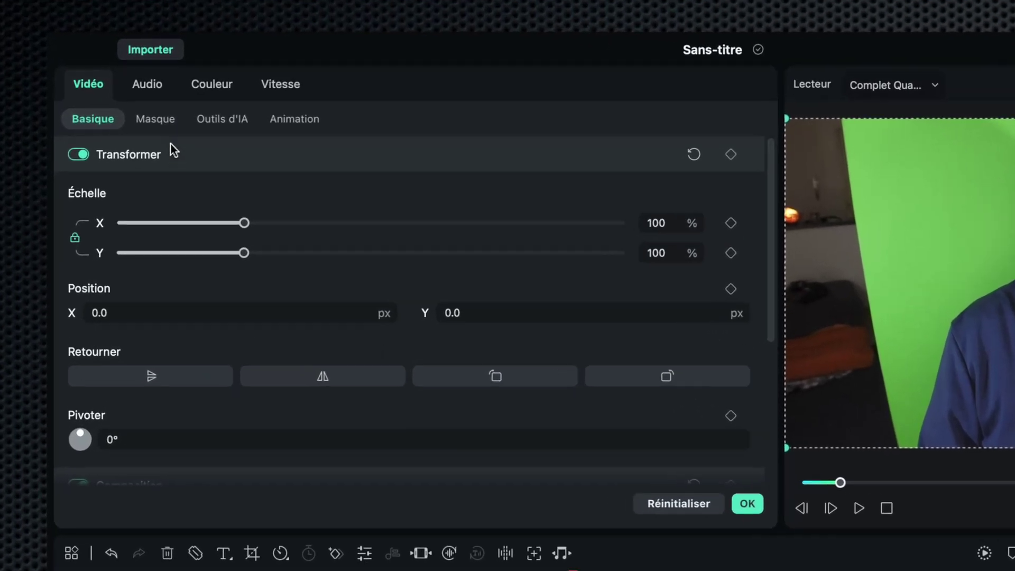
pyautogui.click(158, 75)
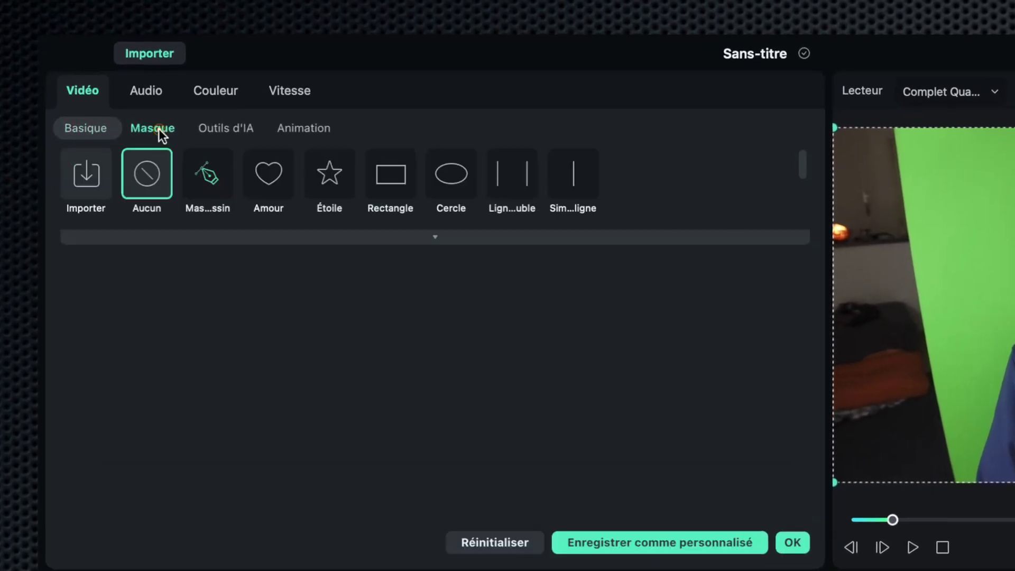
pyautogui.click(206, 178)
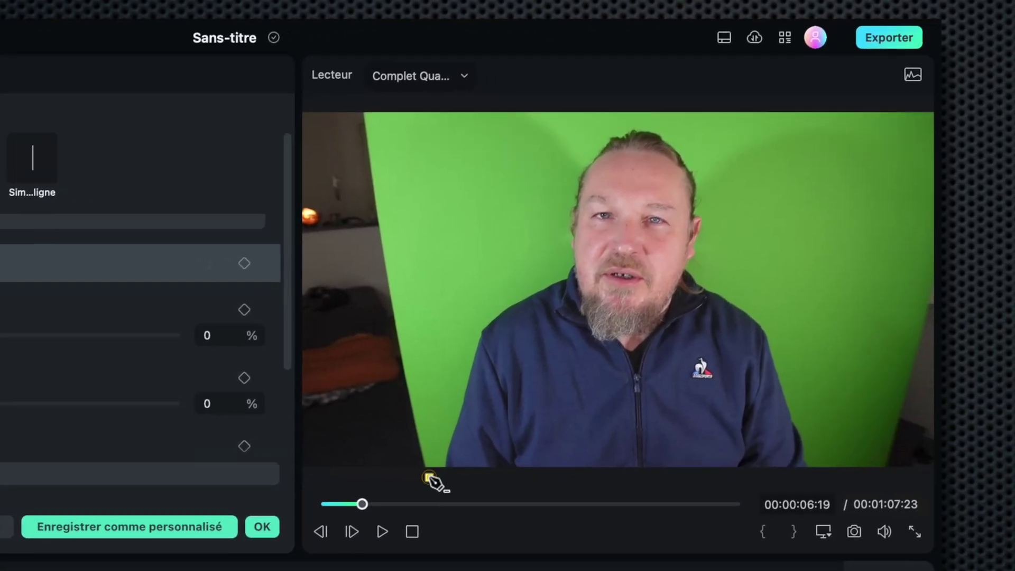
pyautogui.click(430, 381)
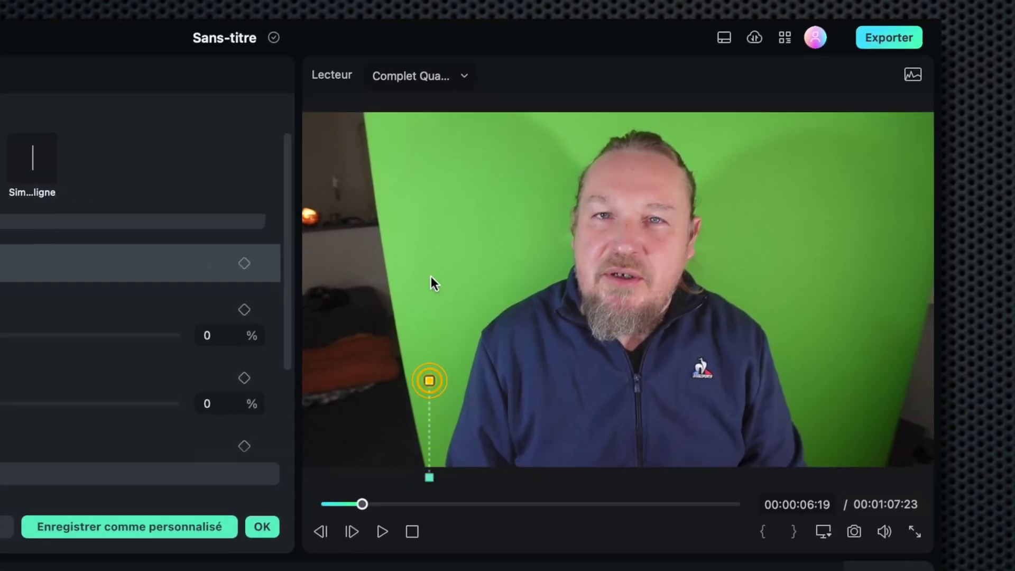
pyautogui.click(433, 275)
pyautogui.click(469, 171)
pyautogui.click(548, 125)
pyautogui.click(677, 121)
pyautogui.click(757, 138)
pyautogui.click(819, 224)
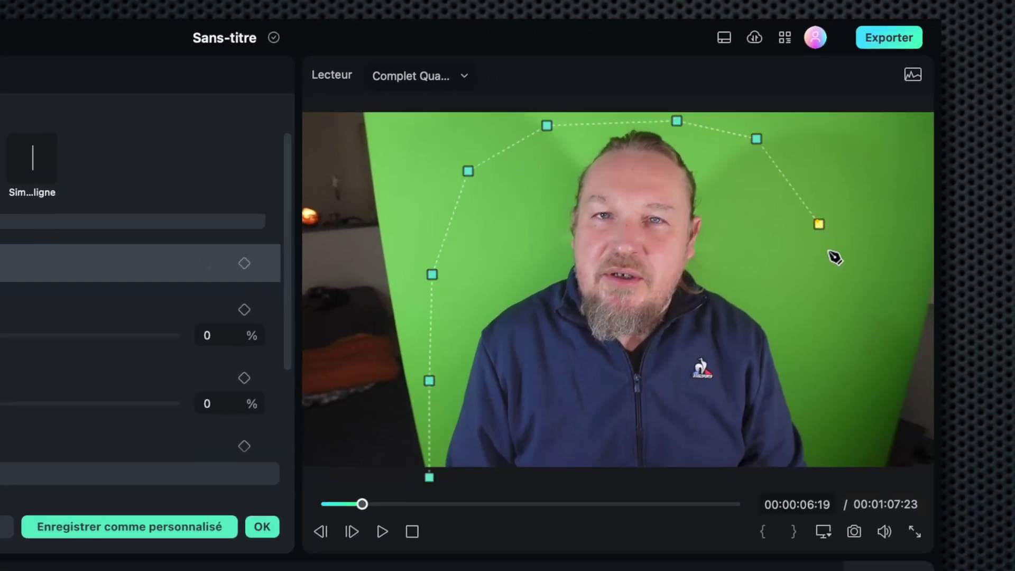
pyautogui.click(852, 354)
pyautogui.click(847, 426)
pyautogui.click(819, 474)
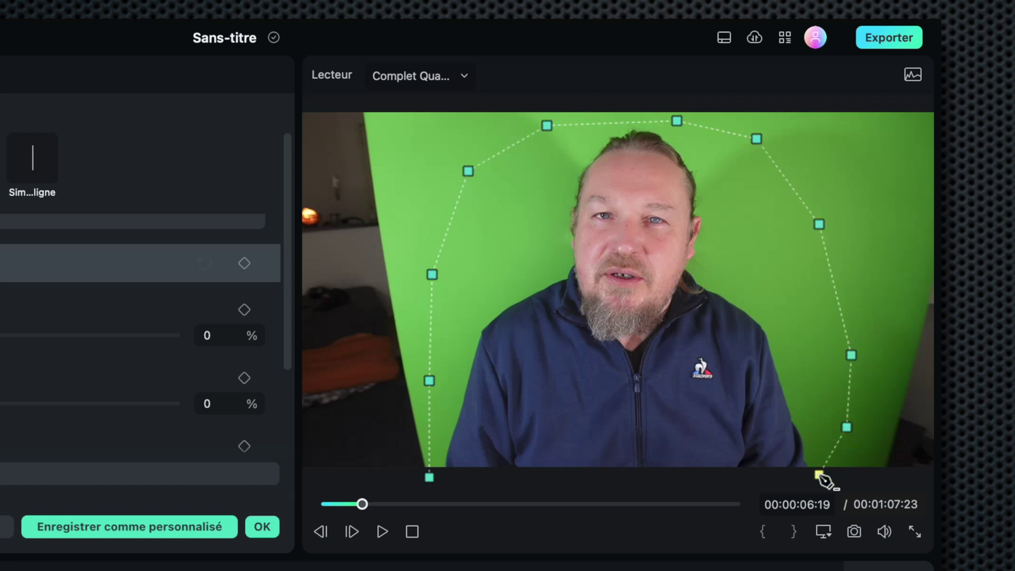
pyautogui.click(429, 477)
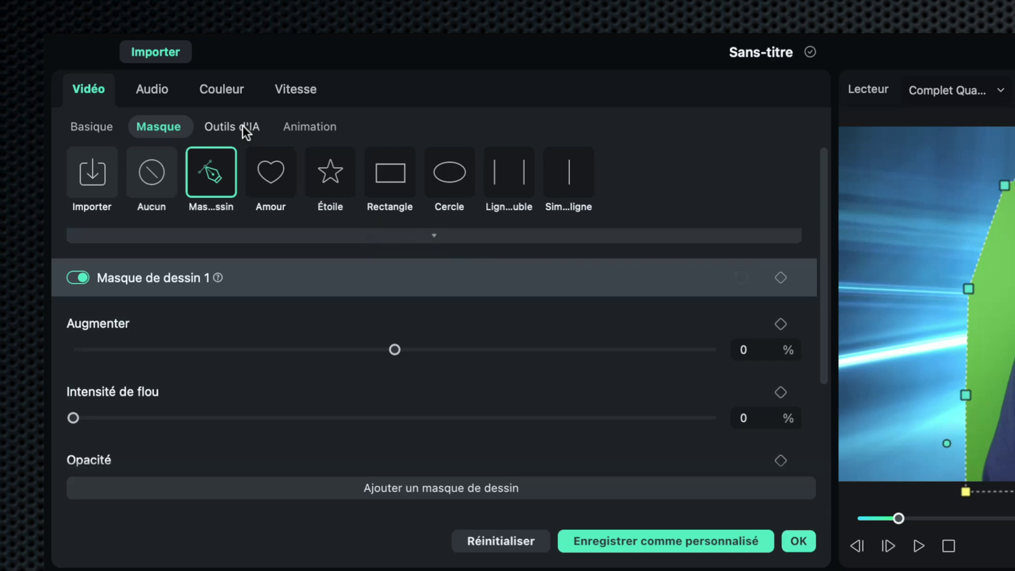
# Enable green-screen keying on C1271 with offset (Décalage) 23, tolerance (Tolérance) 54 and edge thickness (Épaisseur de contour) -1.2.
pyautogui.click(243, 126)
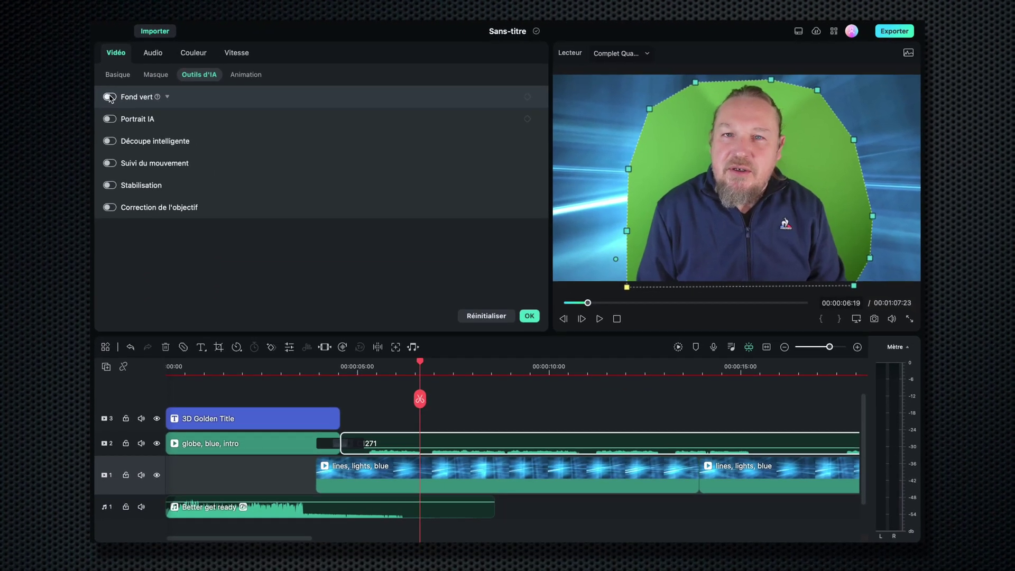
pyautogui.click(77, 164)
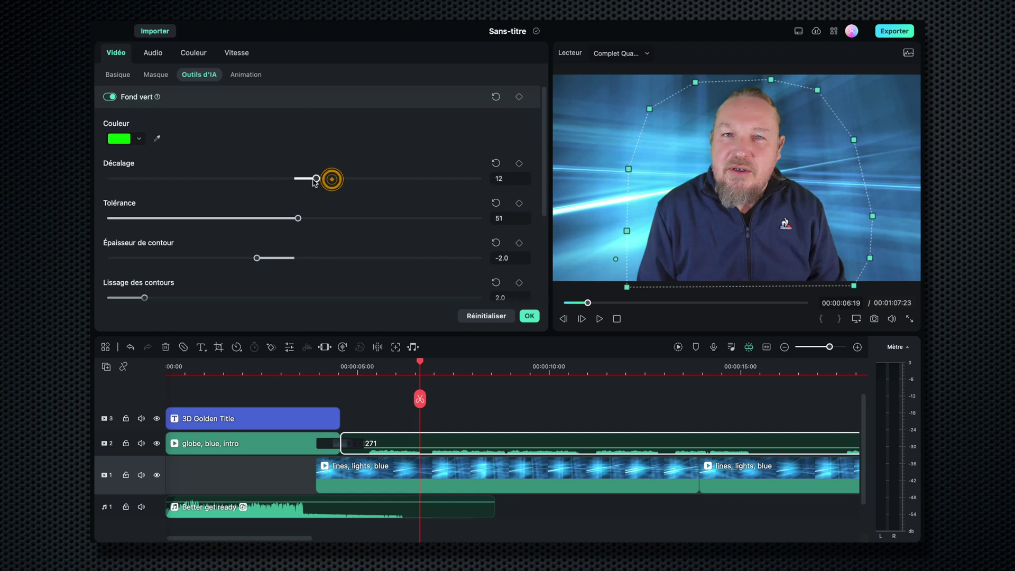
pyautogui.moveTo(315, 182)
pyautogui.mouseDown()
pyautogui.moveTo(329, 180)
pyautogui.moveTo(283, 180)
pyautogui.moveTo(324, 182)
pyautogui.mouseUp()
pyautogui.moveTo(412, 179); pyautogui.dragTo(344, 179)
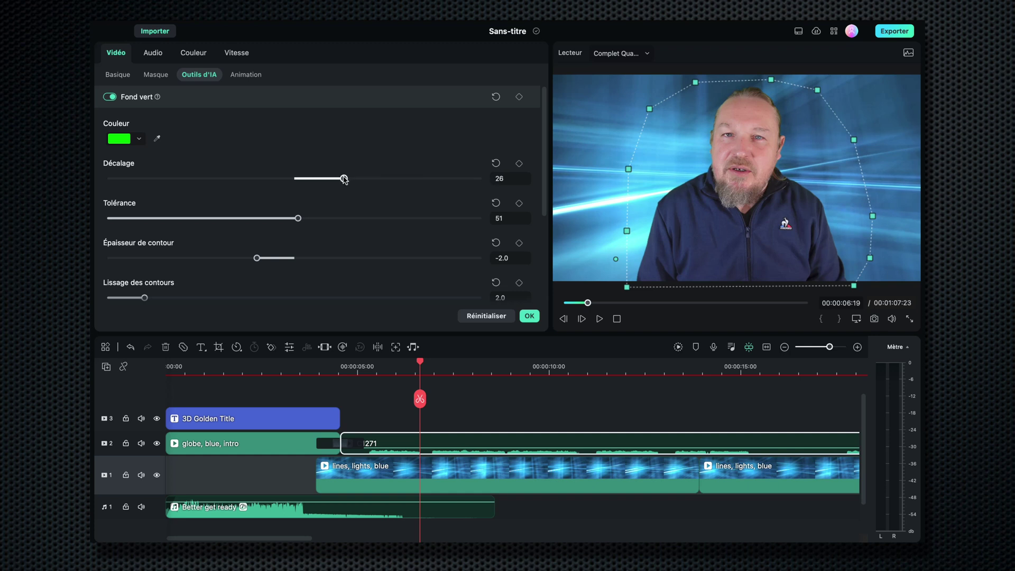
pyautogui.moveTo(299, 221)
pyautogui.mouseDown()
pyautogui.moveTo(325, 220)
pyautogui.moveTo(310, 218)
pyautogui.mouseUp()
pyautogui.moveTo(257, 260); pyautogui.dragTo(196, 258)
pyautogui.moveTo(342, 255); pyautogui.dragTo(271, 259)
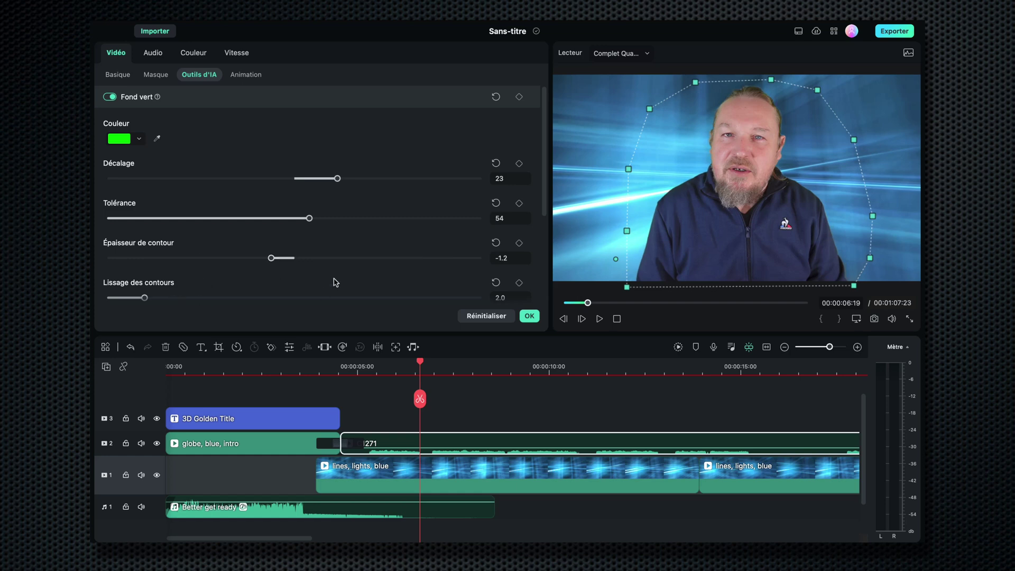
pyautogui.scroll(-5, 338, 275)
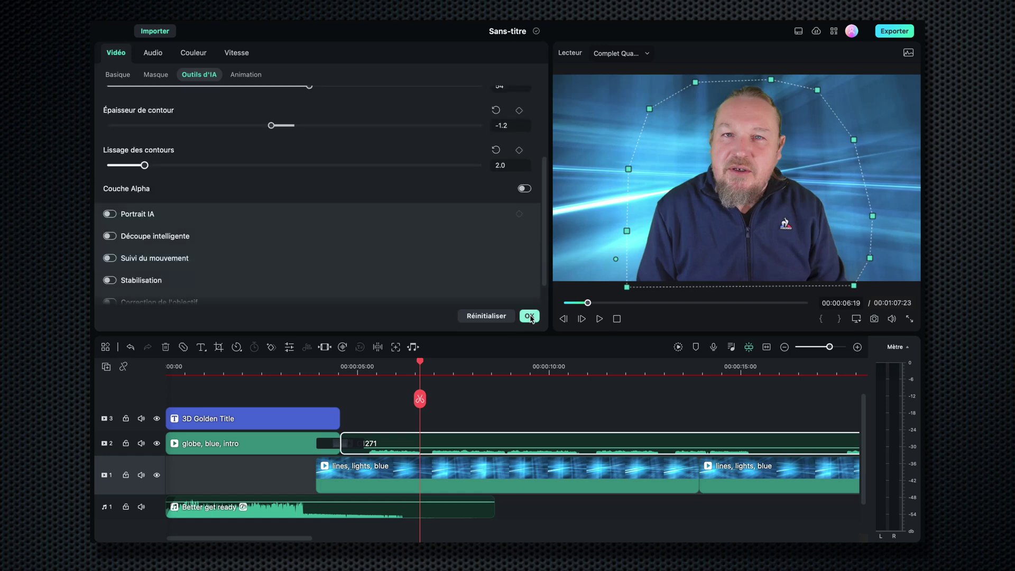
pyautogui.click(530, 316)
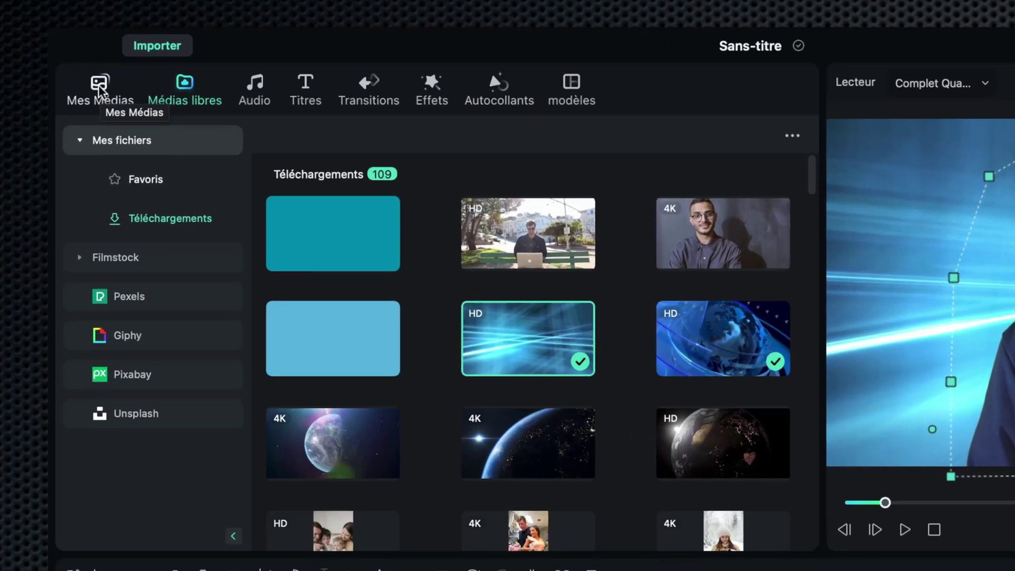
# Place the teal and white banner snapshot on track 3 right after the 3D Golden Title and lengthen it over the presenter footage.
pyautogui.click(121, 54)
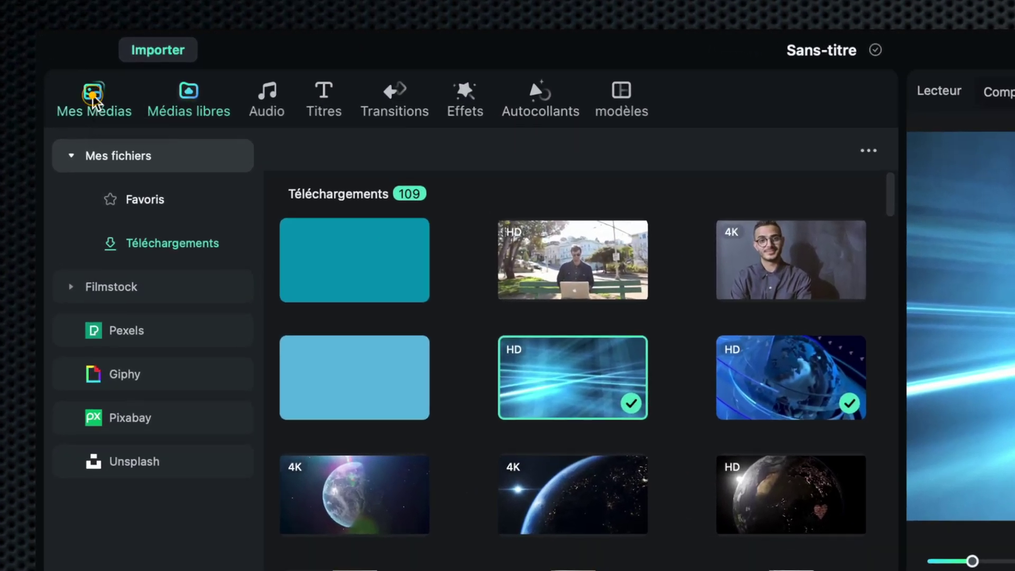
pyautogui.click(647, 228)
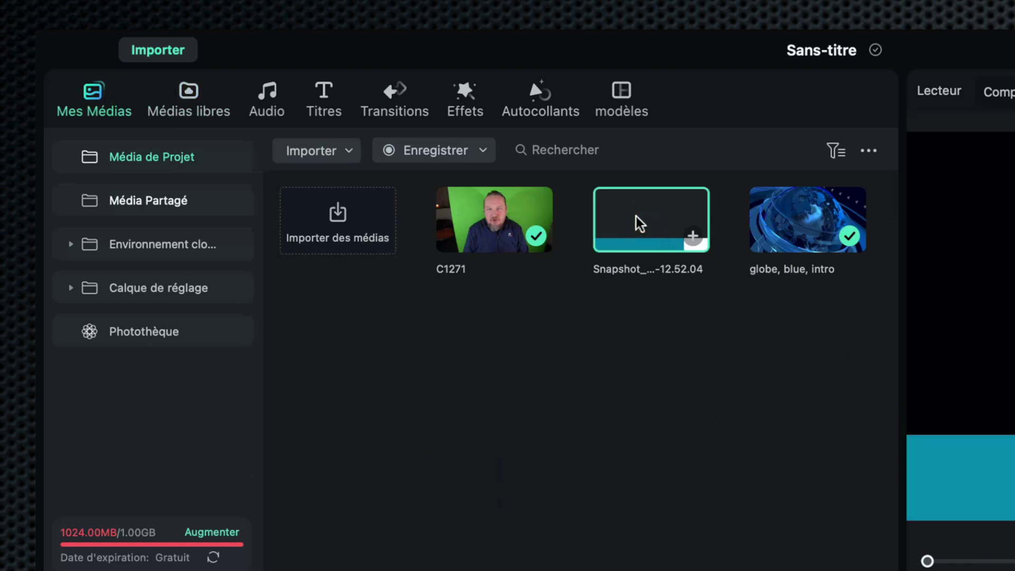
pyautogui.moveTo(606, 213); pyautogui.dragTo(347, 411)
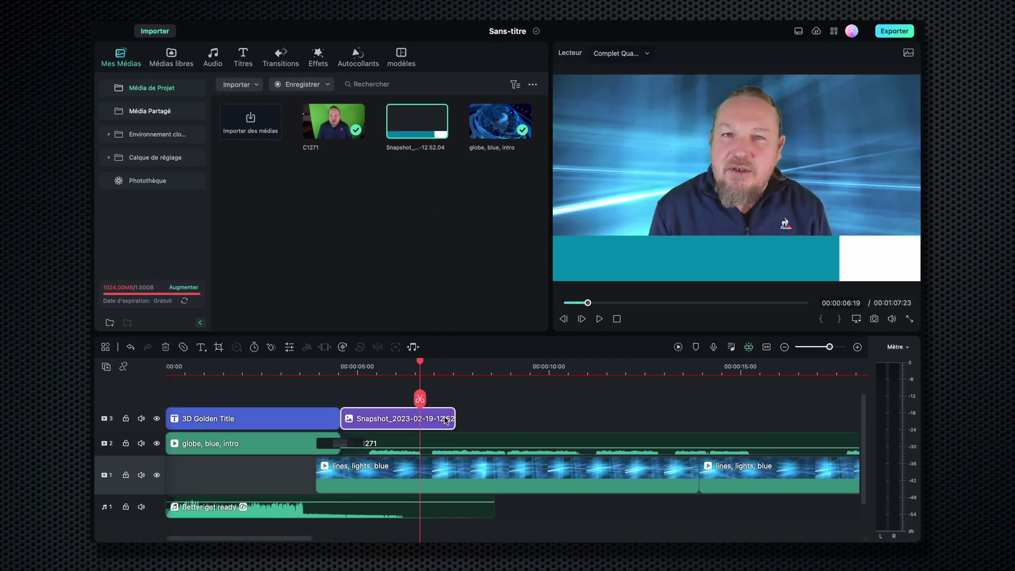
pyautogui.moveTo(453, 418); pyautogui.dragTo(722, 420)
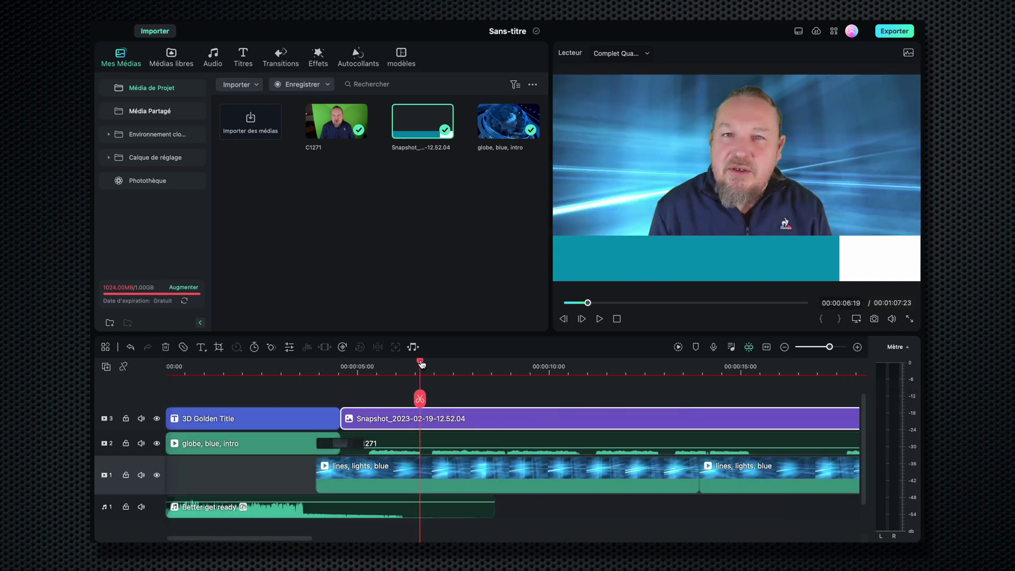
# Draw a closed four-point mask around the teal and white banner on the snapshot clip, with the preview zoom at 25%.
pyautogui.doubleClick(388, 419)
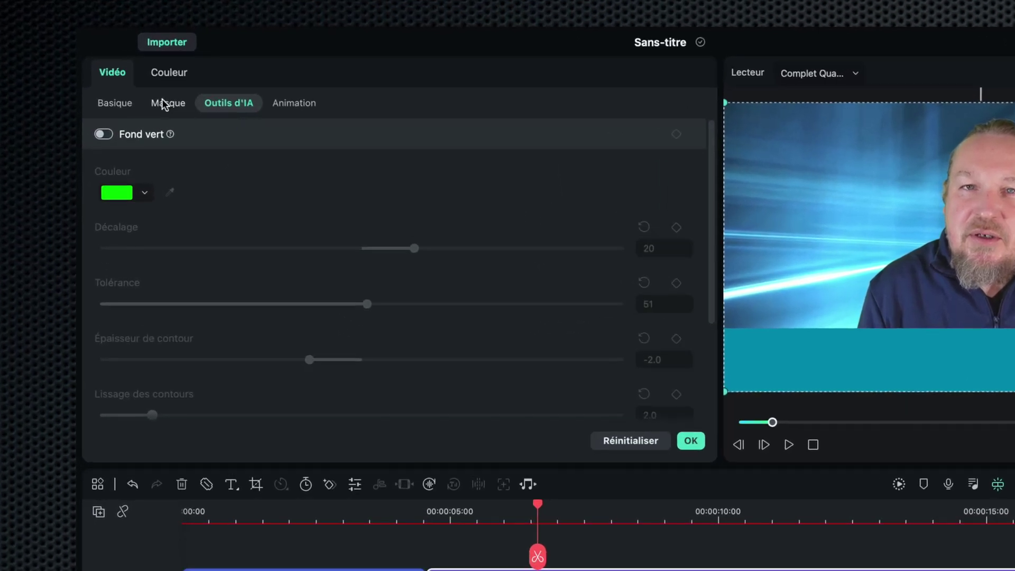
pyautogui.click(155, 75)
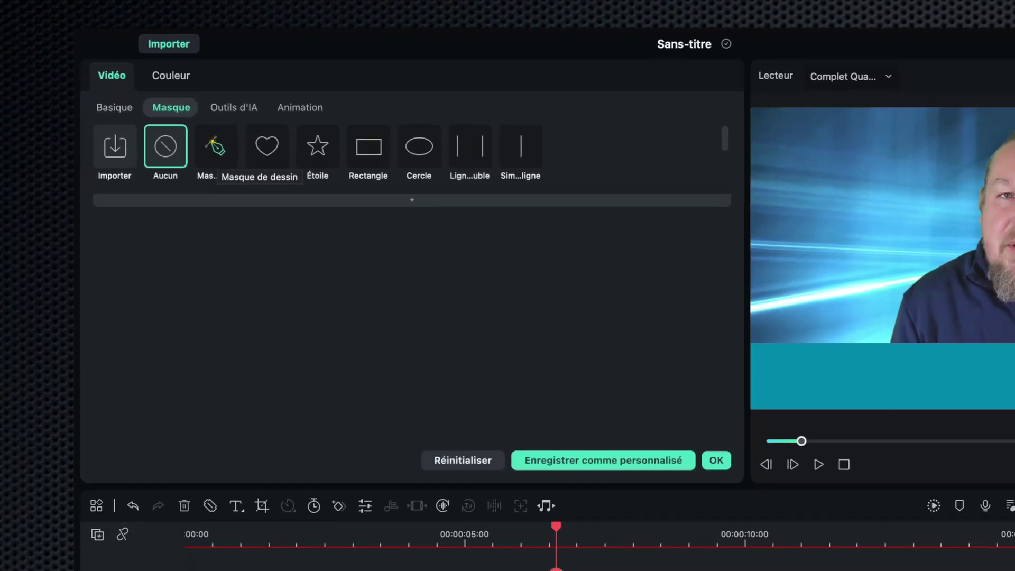
pyautogui.click(229, 168)
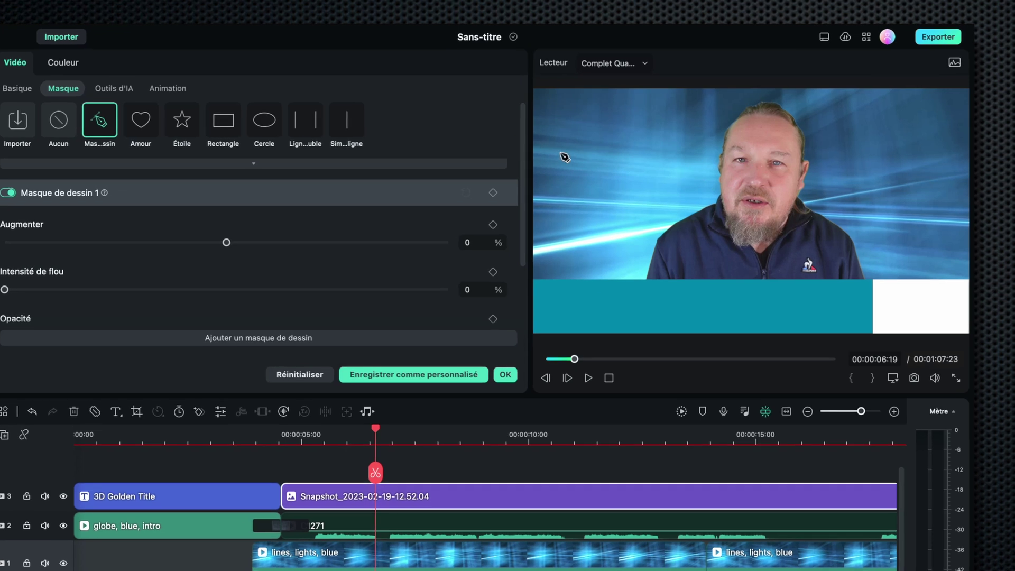
pyautogui.click(894, 379)
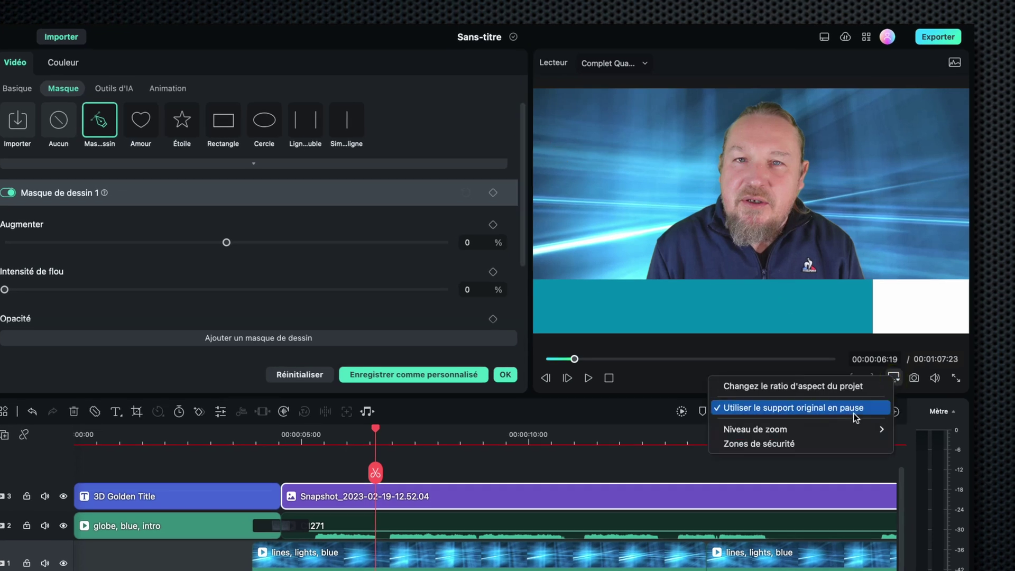
pyautogui.moveTo(824, 428)
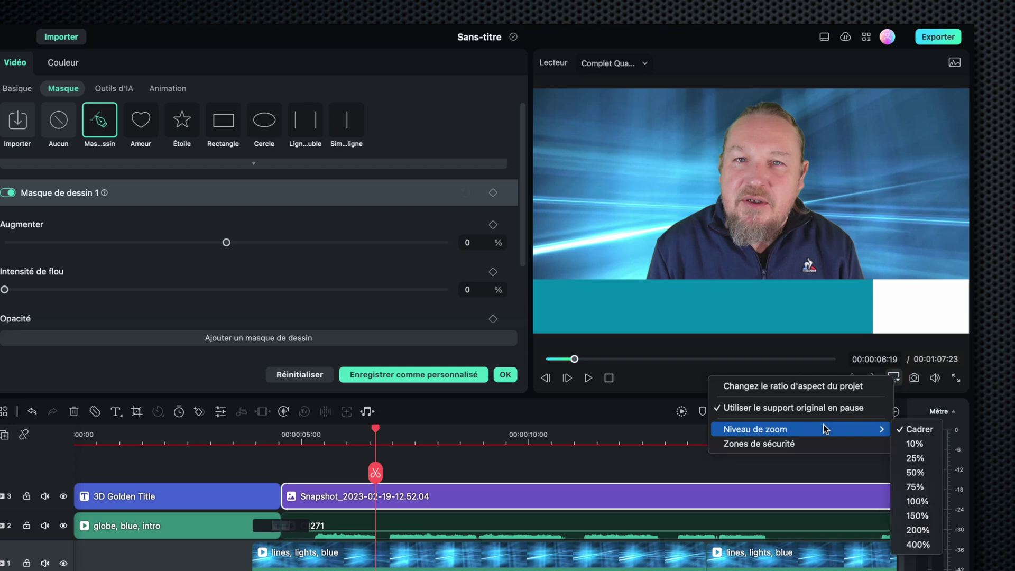
pyautogui.click(915, 458)
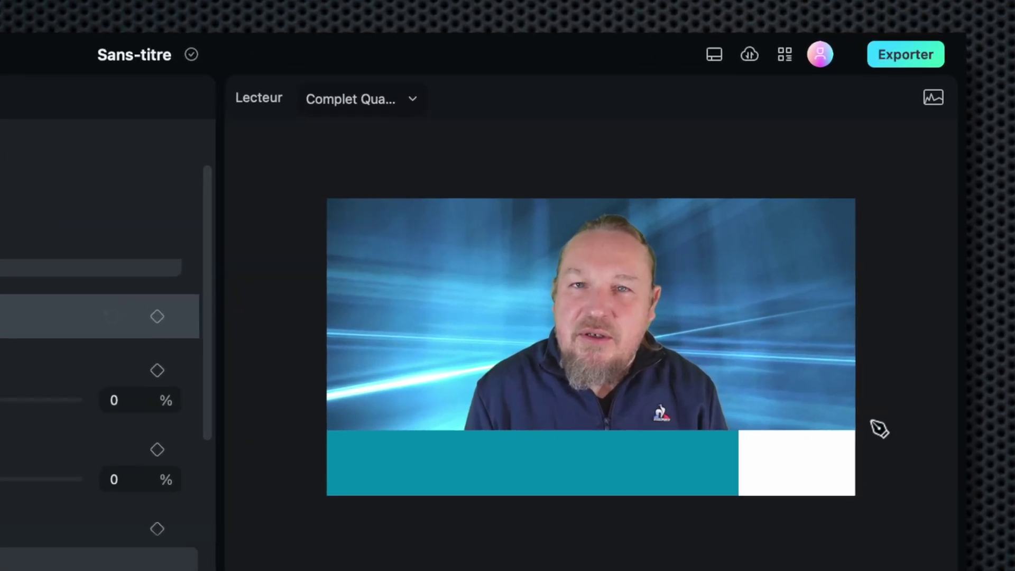
pyautogui.click(873, 422)
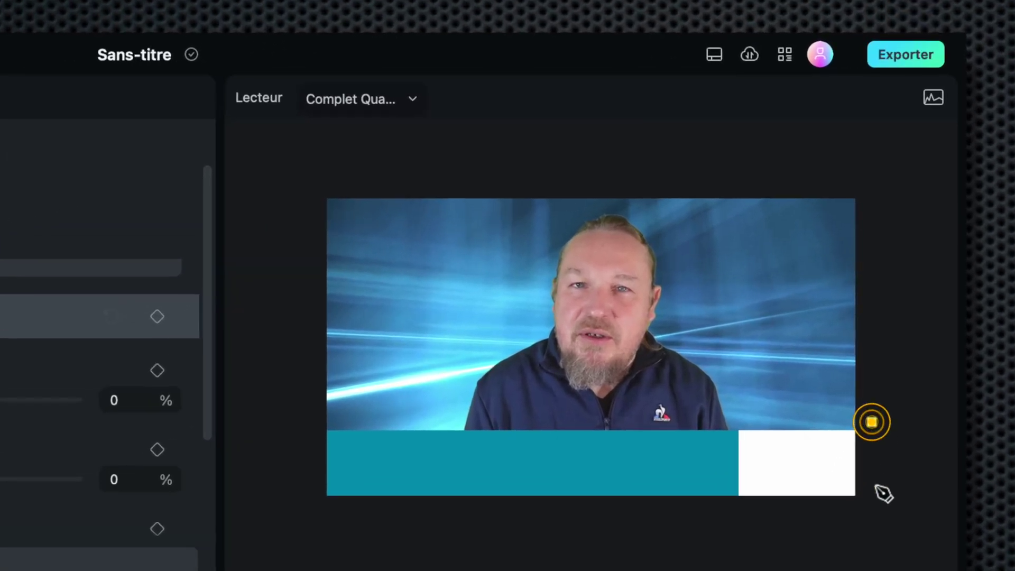
pyautogui.click(873, 512)
pyautogui.click(305, 511)
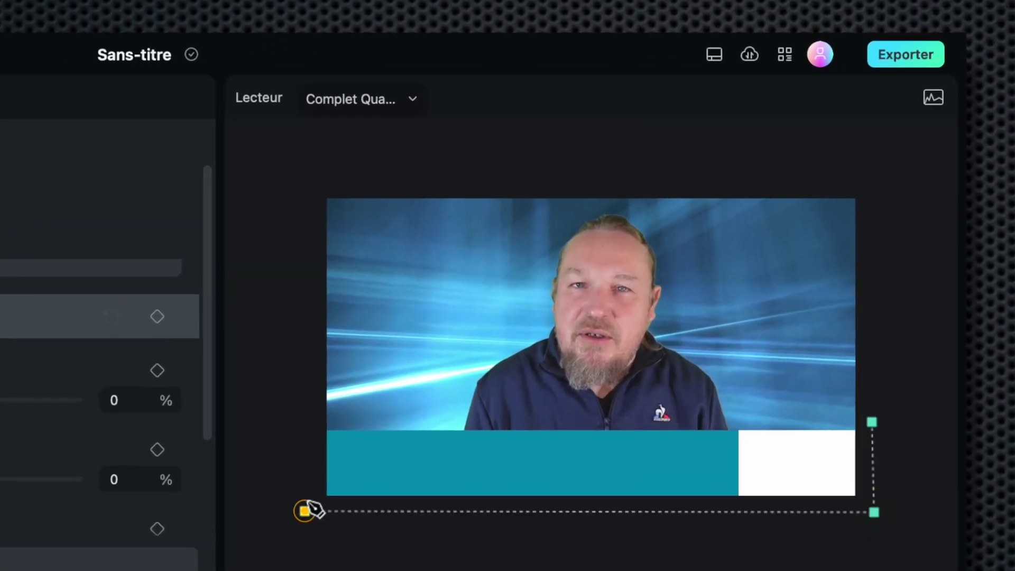
pyautogui.click(301, 424)
pyautogui.click(872, 423)
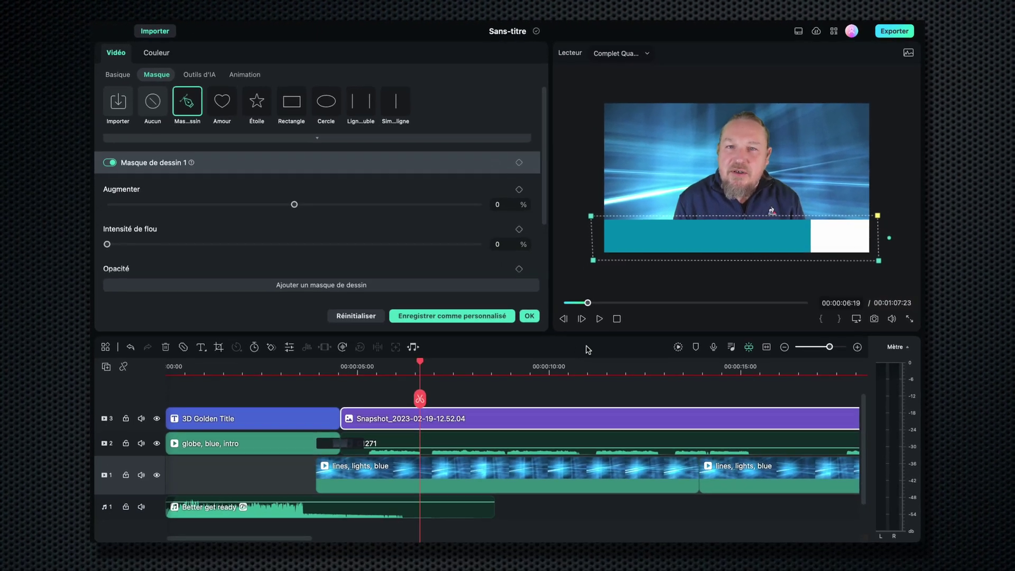
# Keyframe the banner mask to grow from a thin sliver beyond the white block's outer edge at 00:00:04:20 to its full shape at 00:00:05:28.
pyautogui.moveTo(420, 364); pyautogui.dragTo(393, 363)
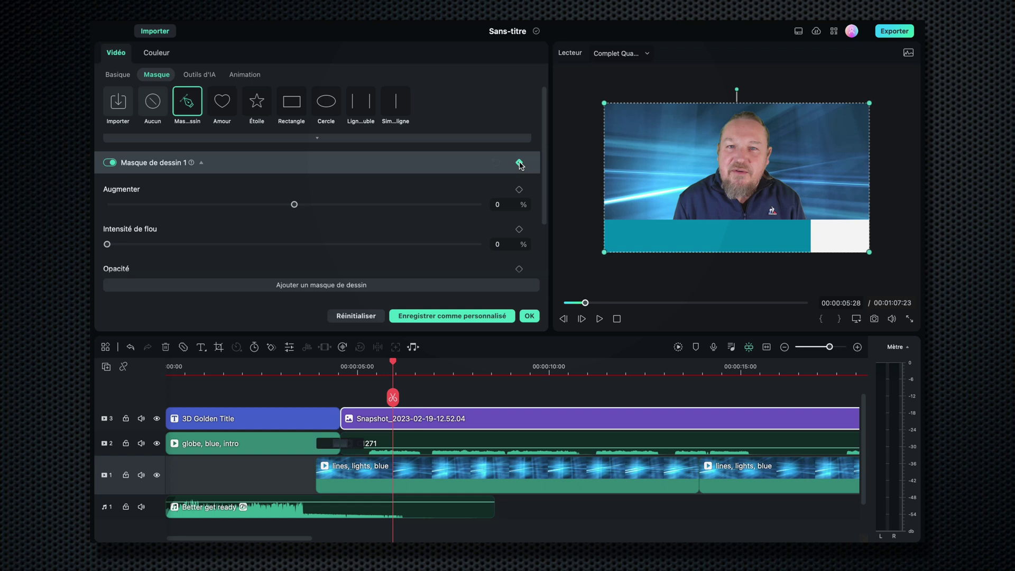
pyautogui.click(520, 163)
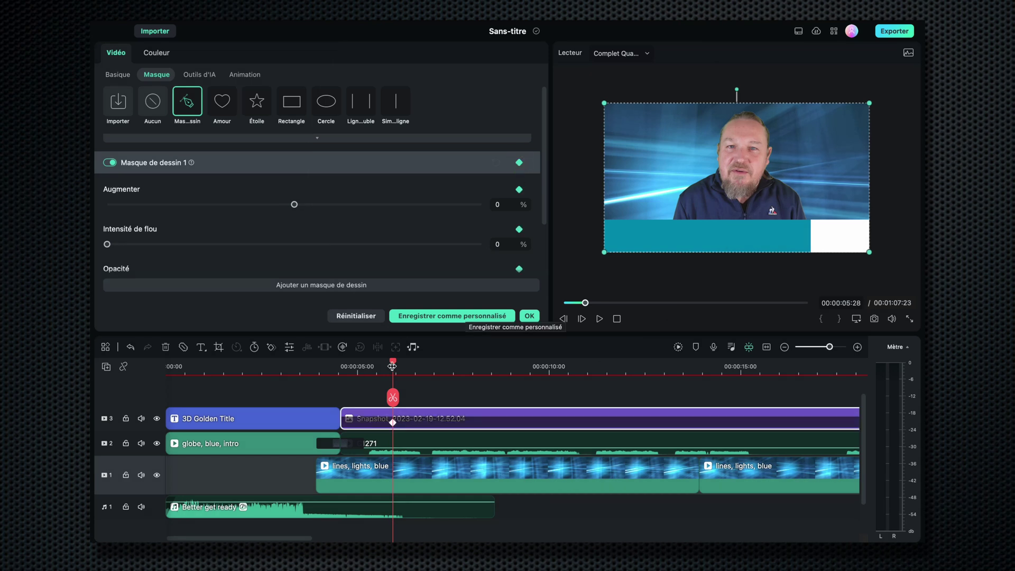
pyautogui.click(347, 364)
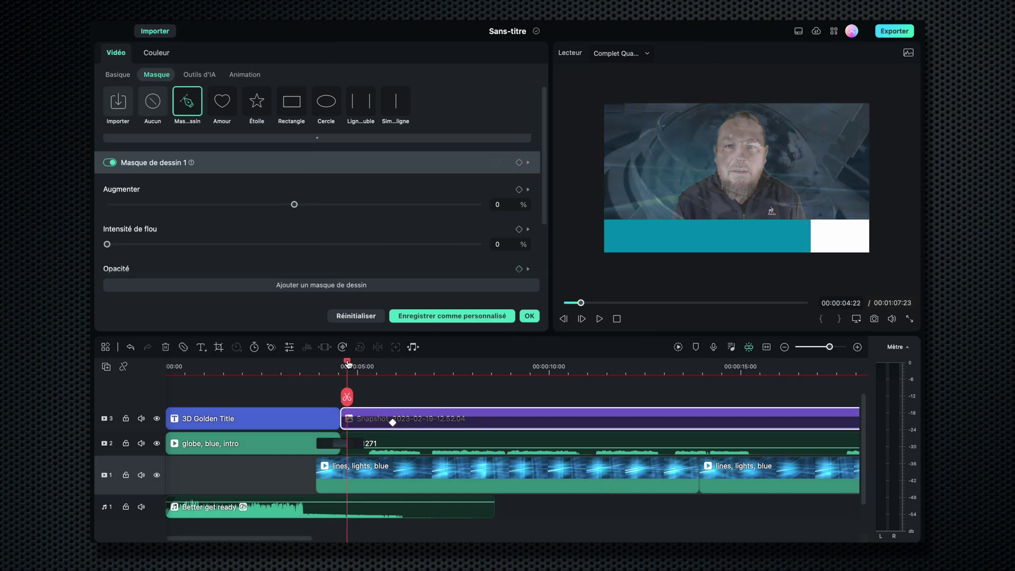
pyautogui.moveTo(348, 364); pyautogui.dragTo(345, 364)
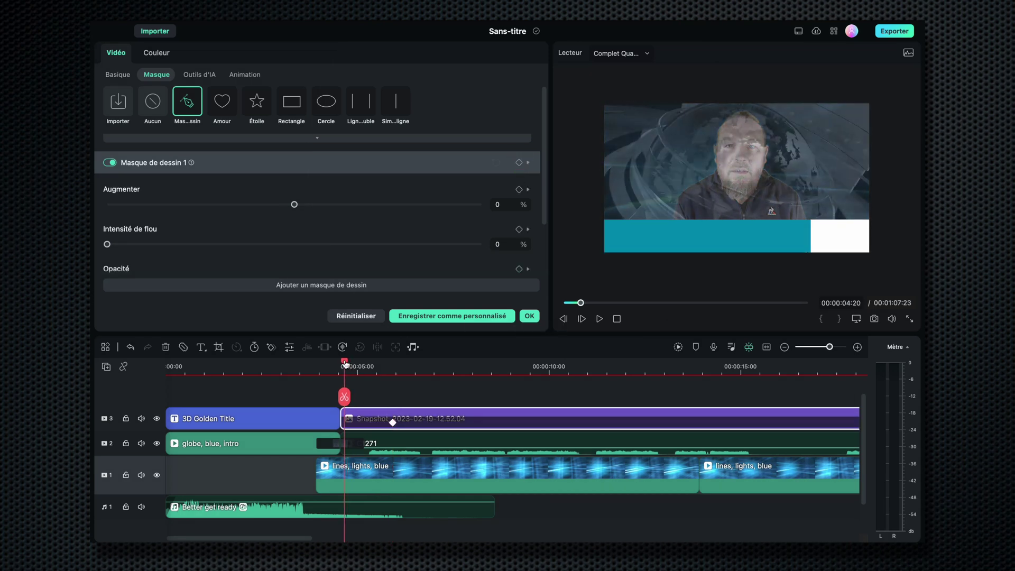
pyautogui.click(418, 418)
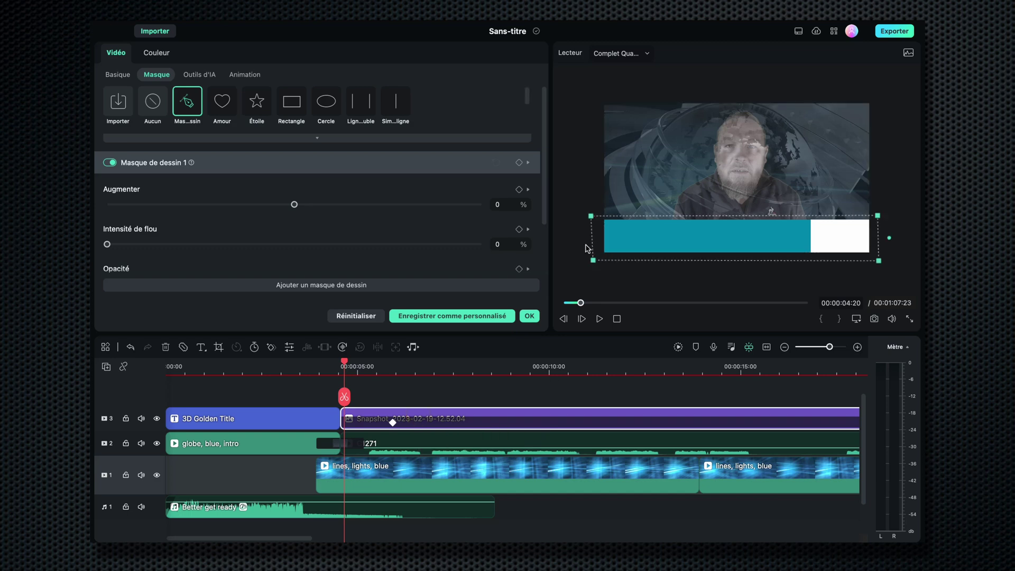
pyautogui.moveTo(591, 216); pyautogui.dragTo(593, 259)
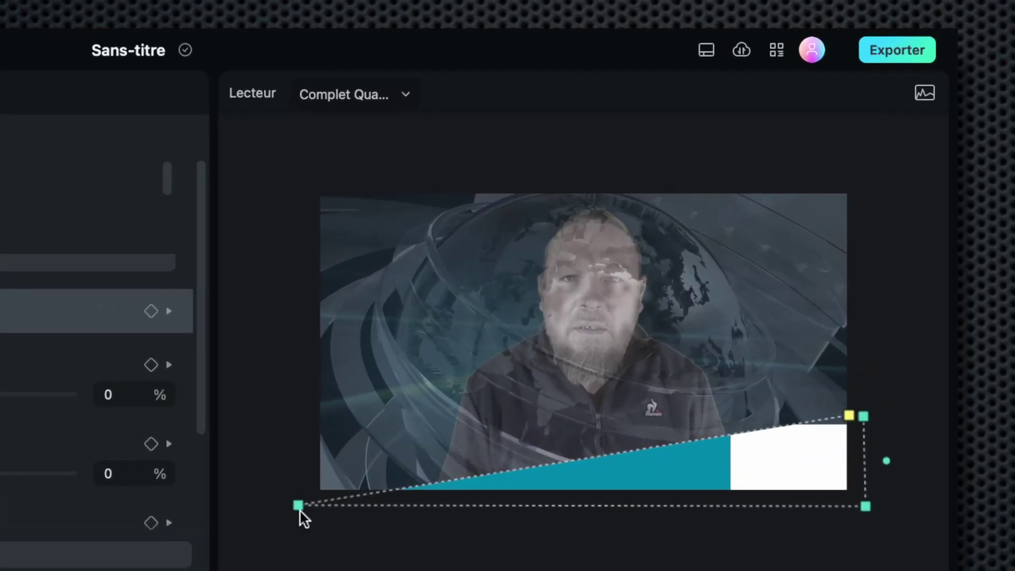
pyautogui.moveTo(298, 506); pyautogui.dragTo(845, 512)
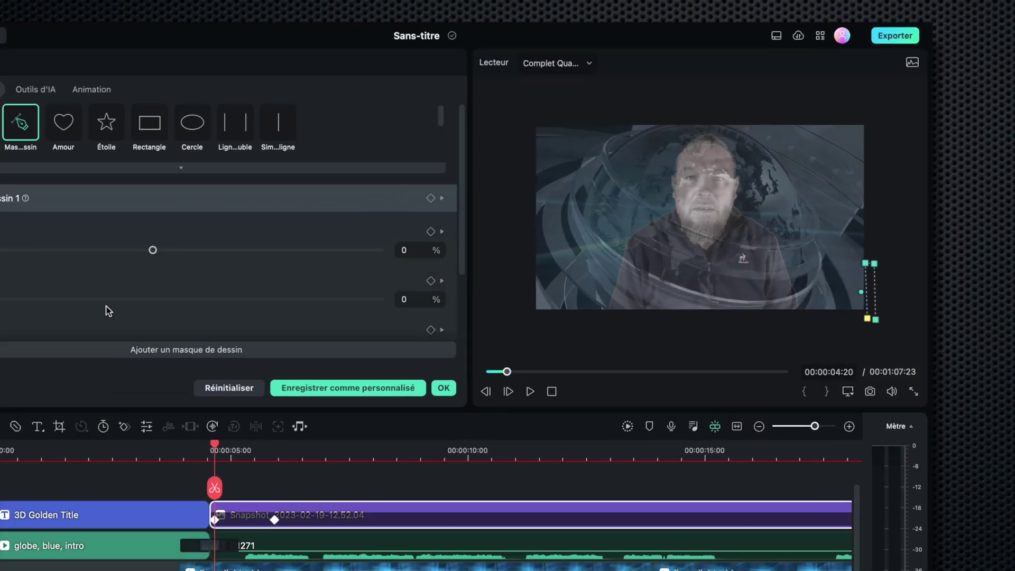
# Set the mask's blur intensity (Intensité de flou) to 12% at both keyframes and play back the banner reveal.
pyautogui.click(111, 245)
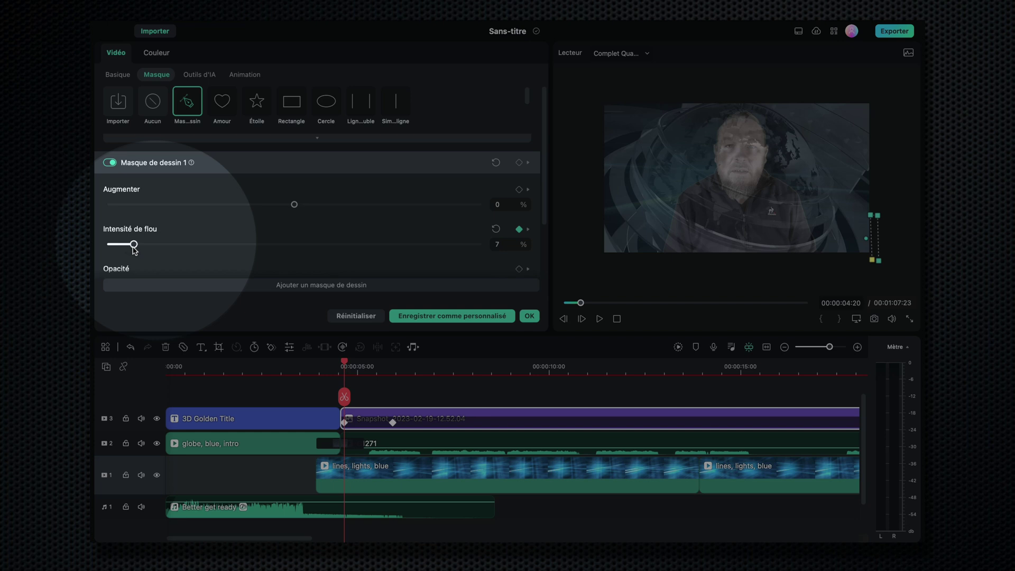
pyautogui.moveTo(140, 251); pyautogui.dragTo(144, 251)
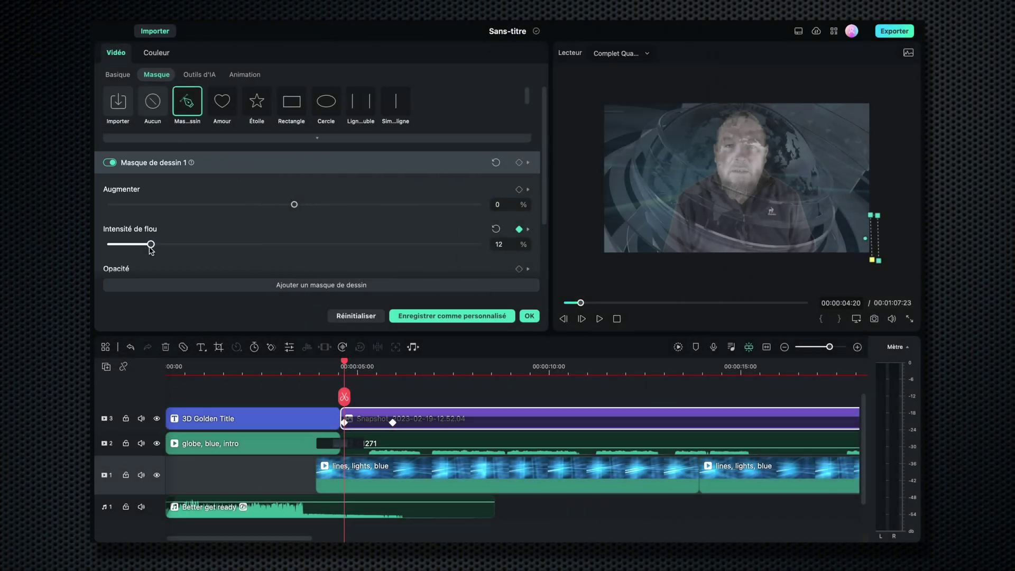
pyautogui.click(393, 423)
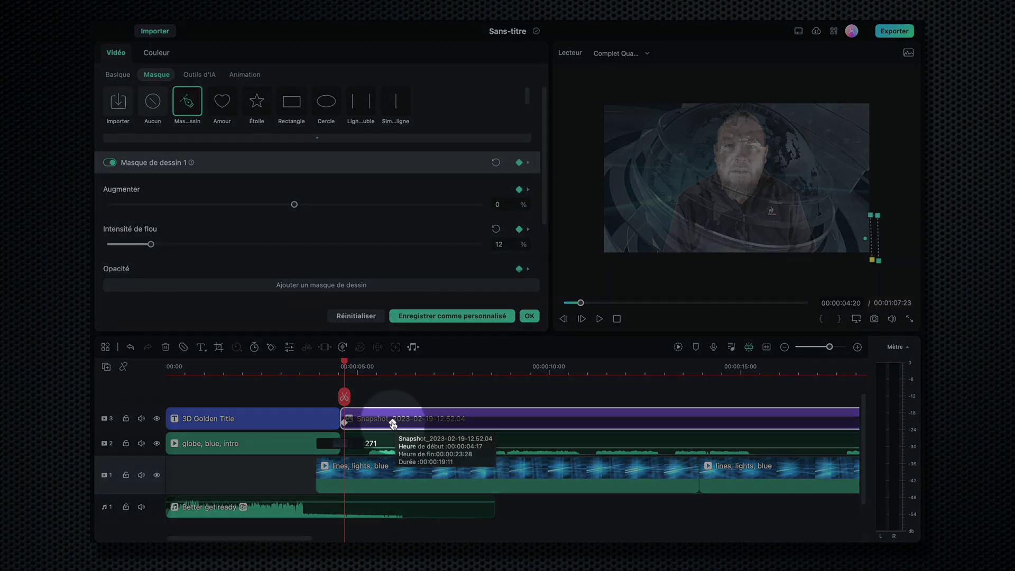
pyautogui.click(393, 423)
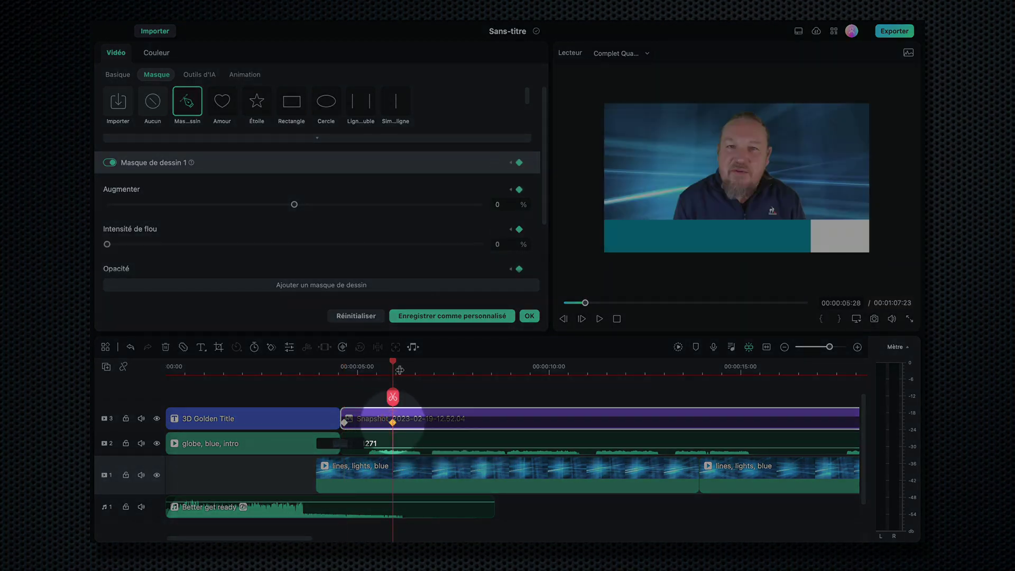
pyautogui.moveTo(107, 244); pyautogui.dragTo(153, 245)
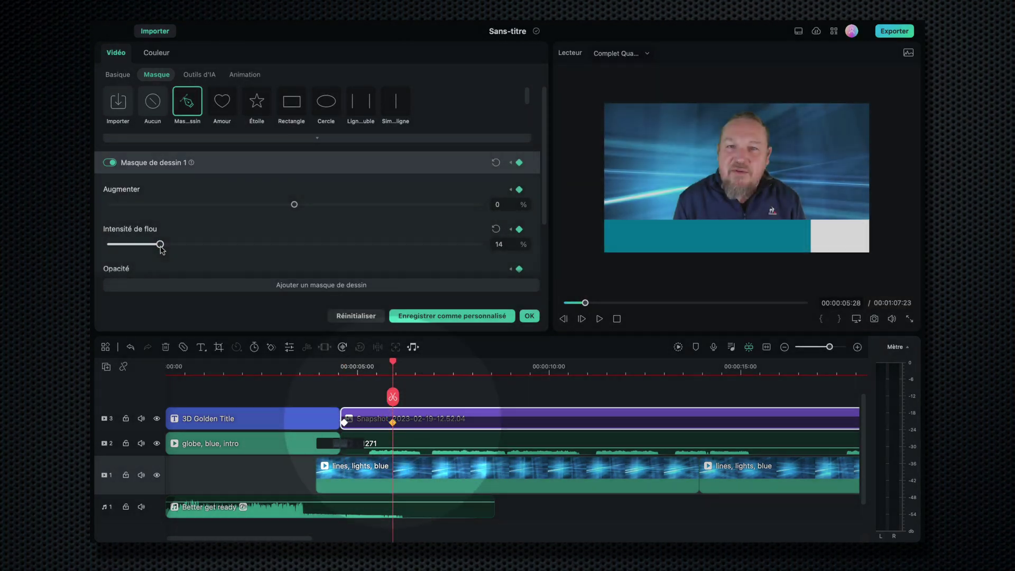
pyautogui.click(392, 363)
pyautogui.press('space')
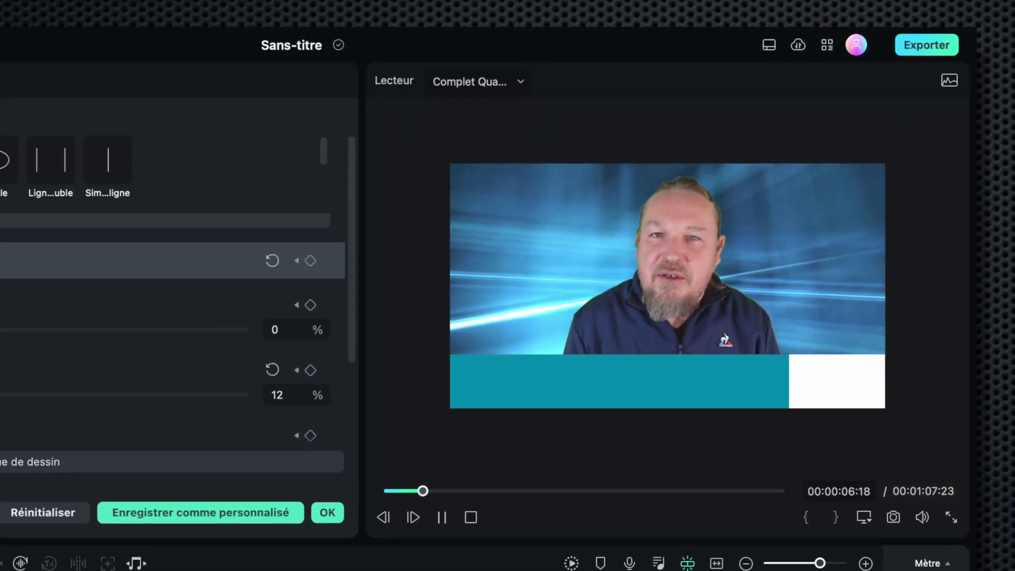
pyautogui.press('space')
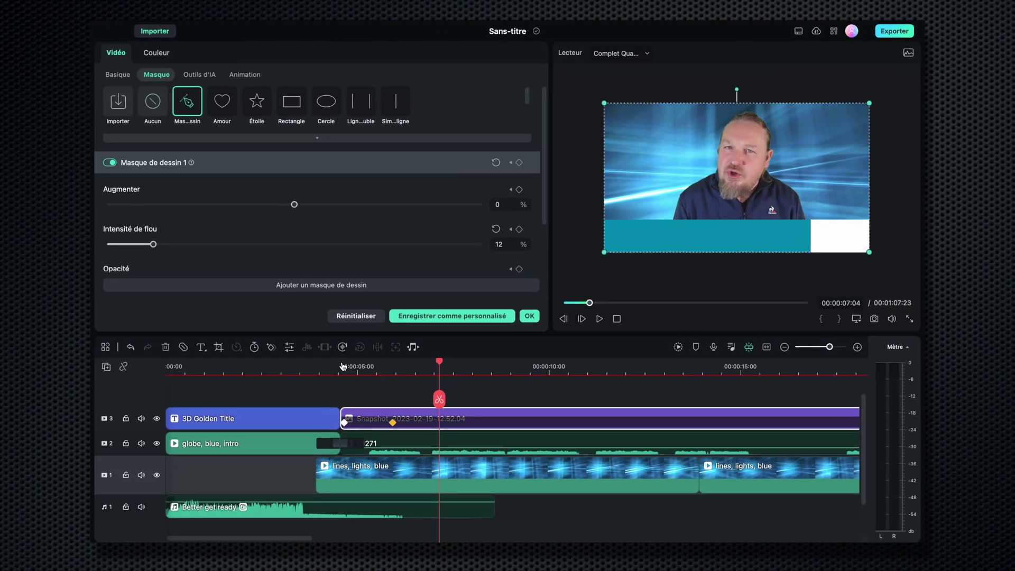
# Move the mask's end keyframe earlier, to shortly after the five-second mark, preview the faster reveal and confirm the mask settings.
pyautogui.click(393, 423)
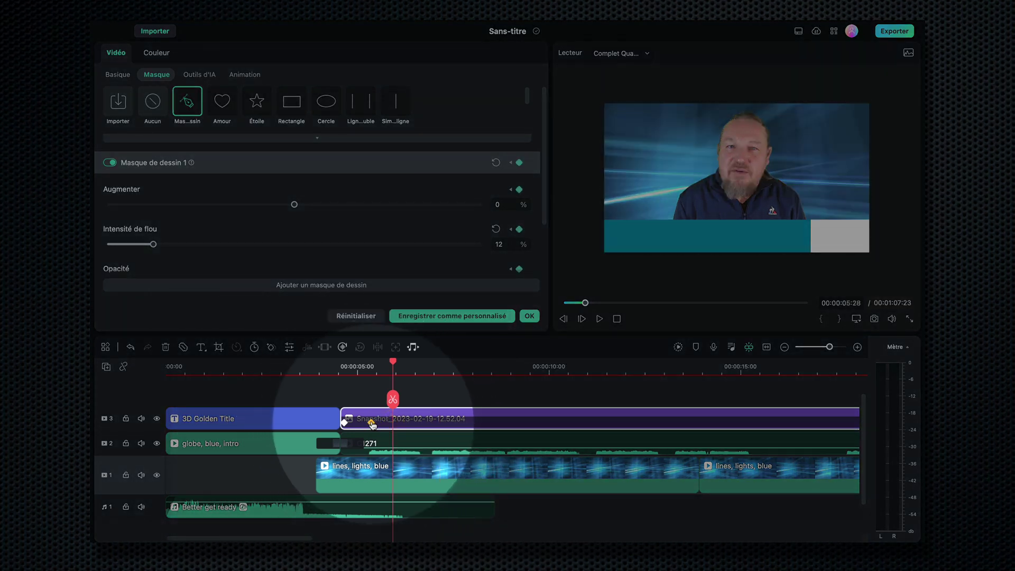
pyautogui.click(370, 370)
pyautogui.click(340, 369)
pyautogui.press('space')
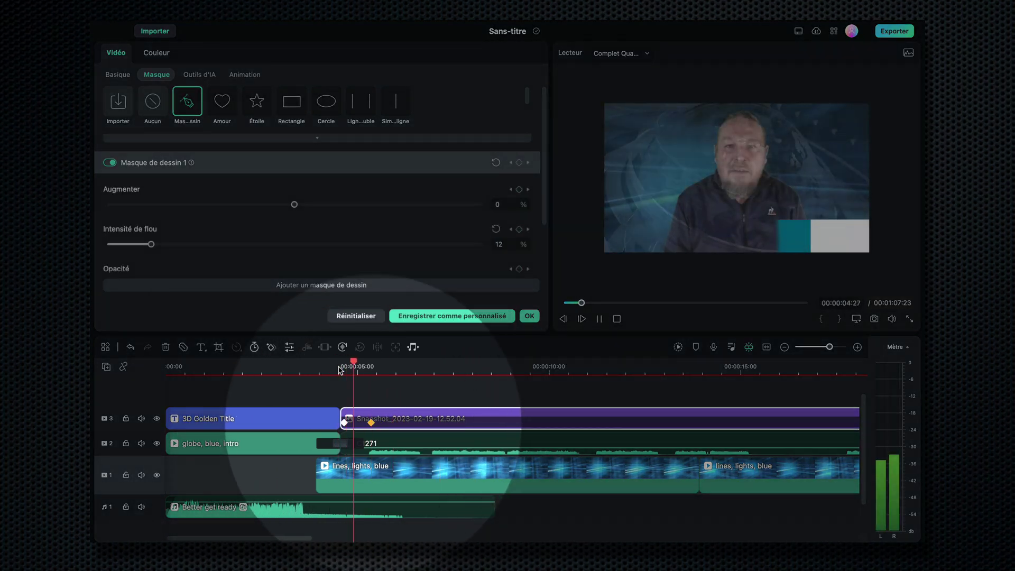
pyautogui.press('space')
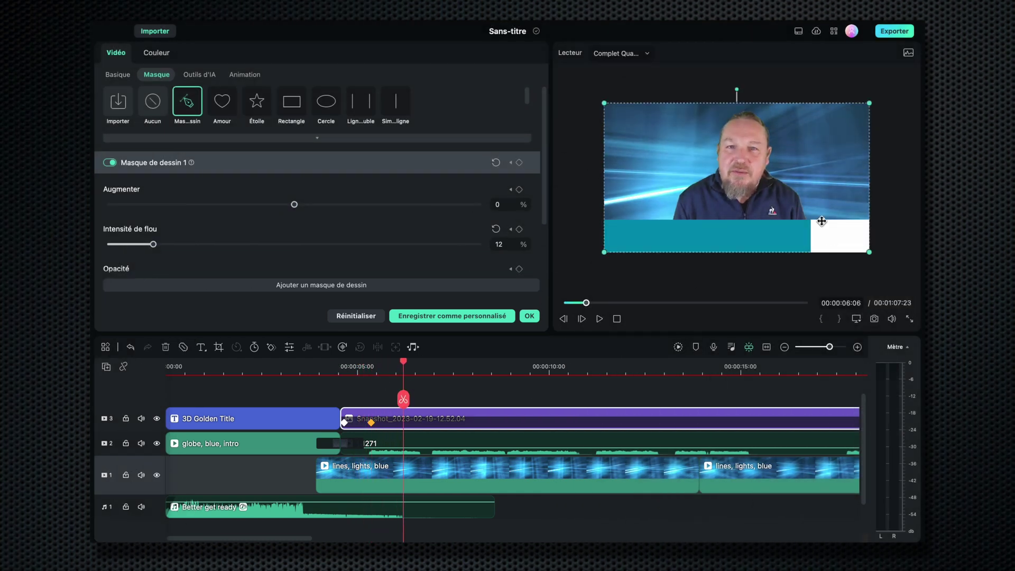
pyautogui.scroll(1, 441, 394)
pyautogui.click(530, 316)
# Add three empty video tracks (4, 5 and 6) above the track holding the banner snapshot.
pyautogui.click(352, 368)
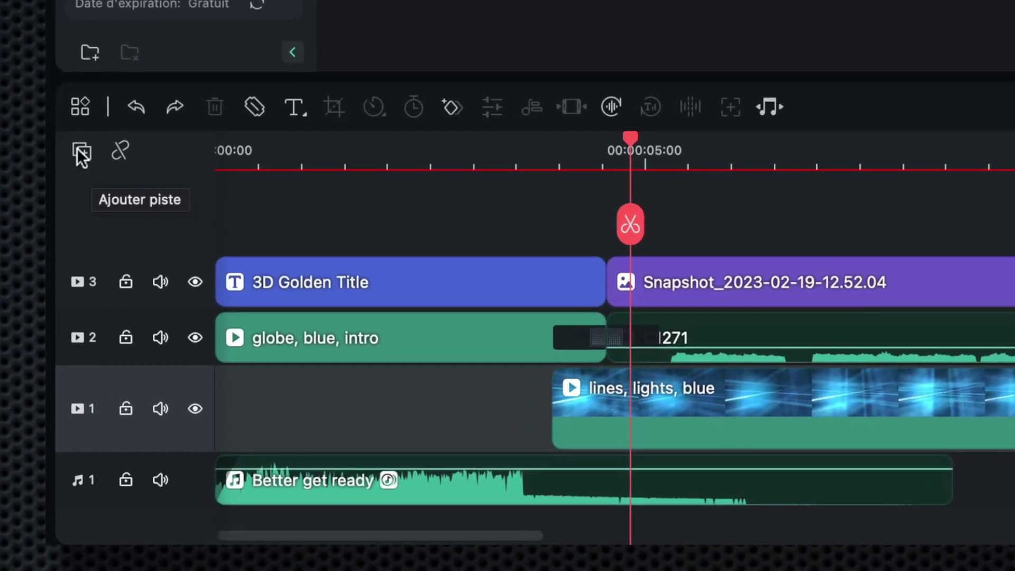
pyautogui.click(106, 367)
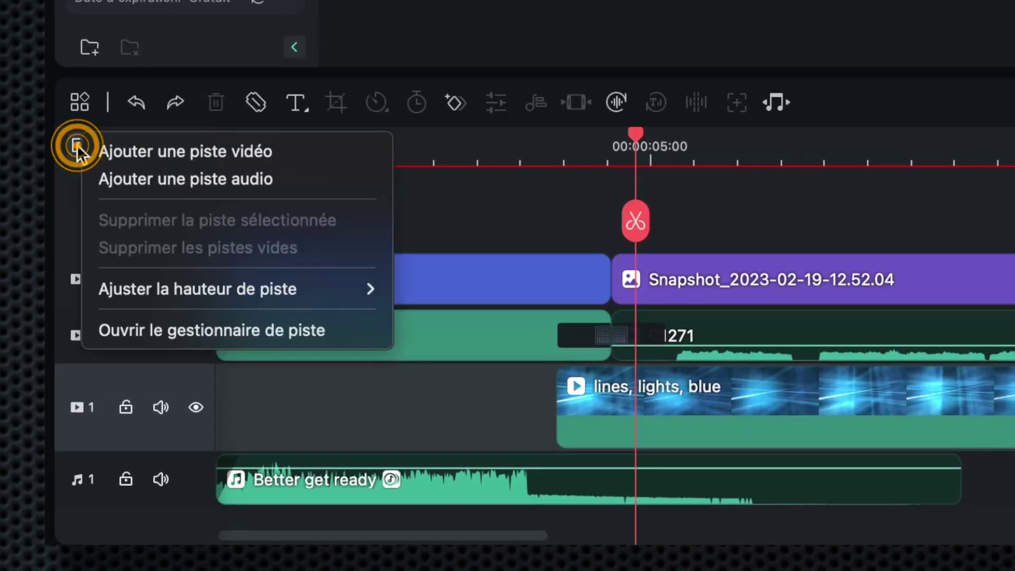
pyautogui.click(167, 158)
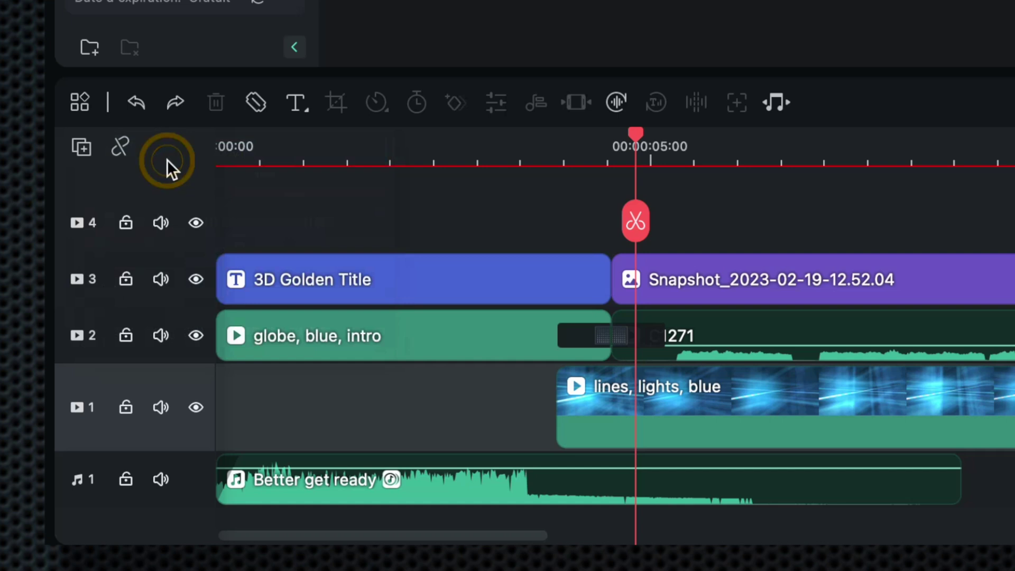
pyautogui.click(80, 148)
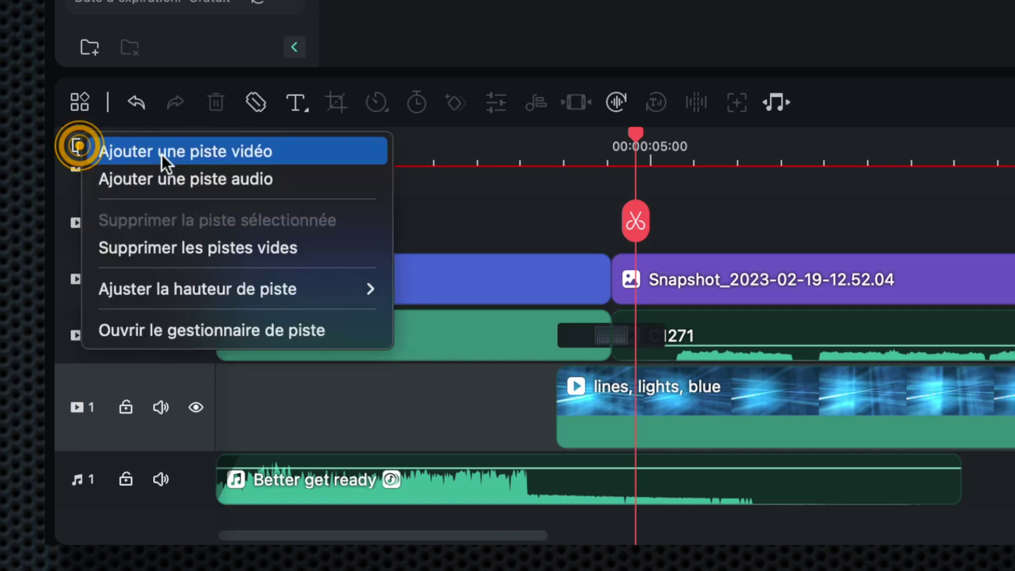
pyautogui.click(161, 153)
pyautogui.scroll(-2, 371, 264)
# Insert a Sous-titres text clip on track 4 at 00:00:05:20 and set its text to "ÉDITION SPÉCIALE" on two lines.
pyautogui.click(201, 289)
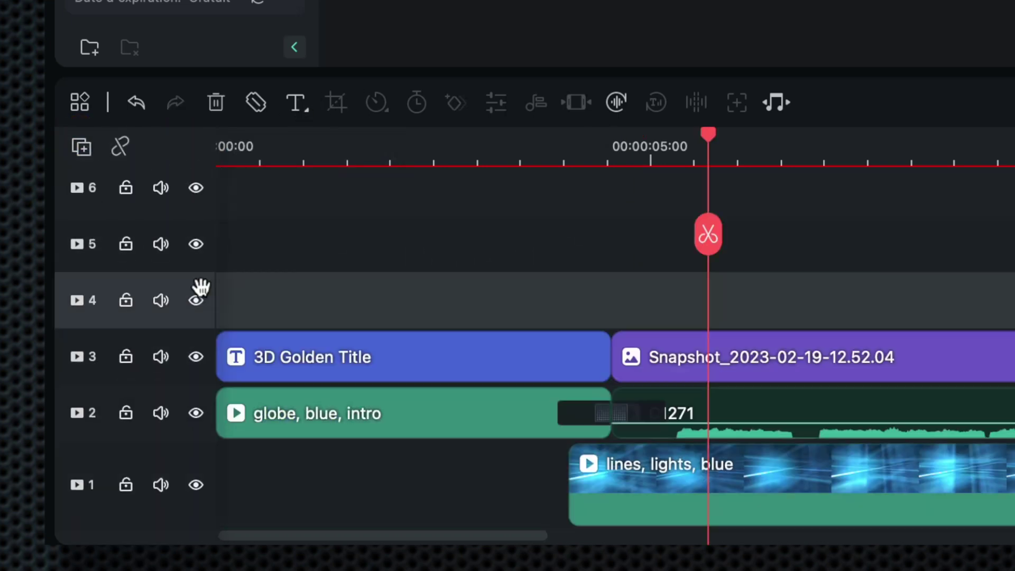
pyautogui.click(308, 107)
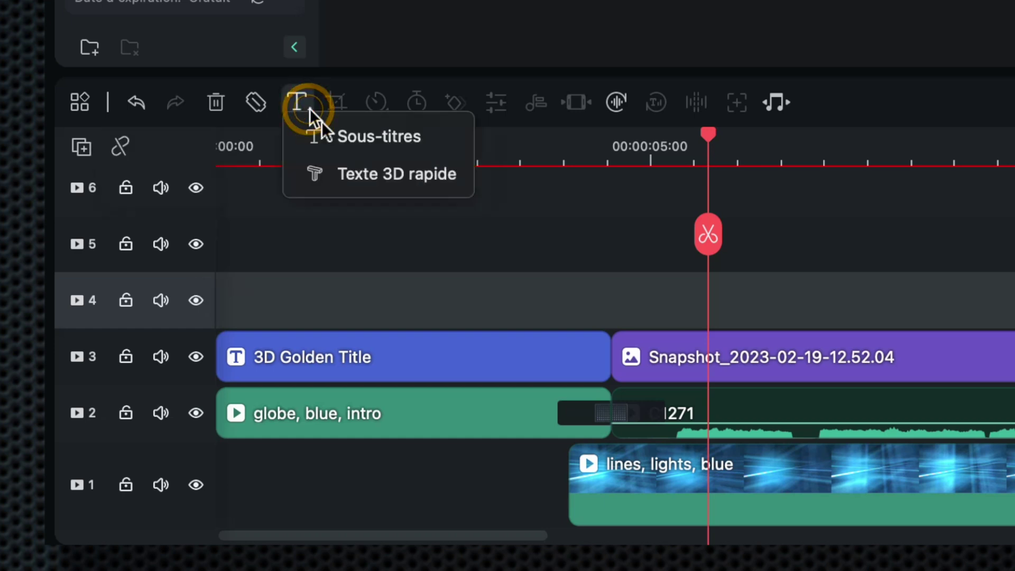
pyautogui.click(376, 137)
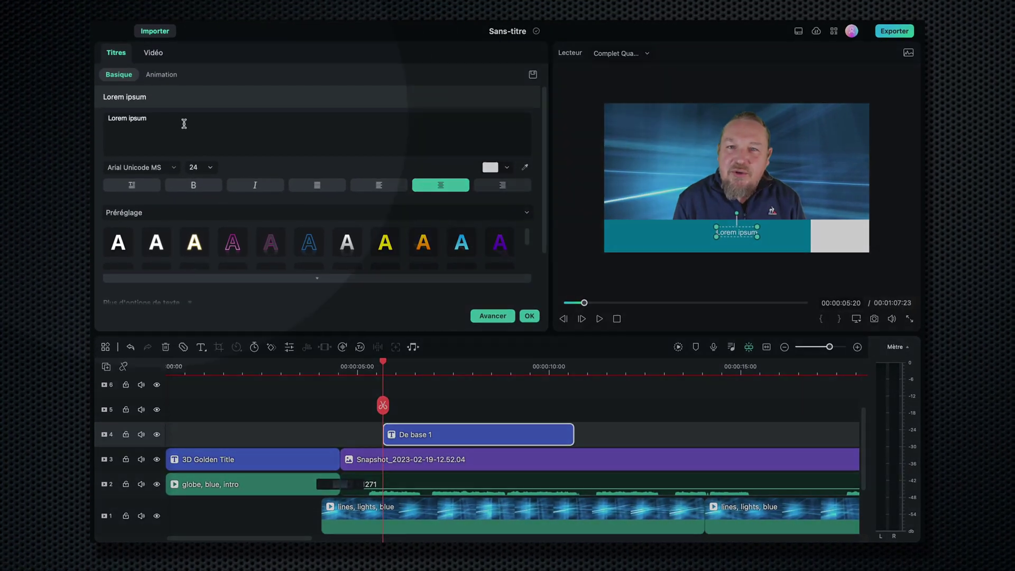
pyautogui.tripleClick(184, 124)
pyautogui.write('ÉDITION')
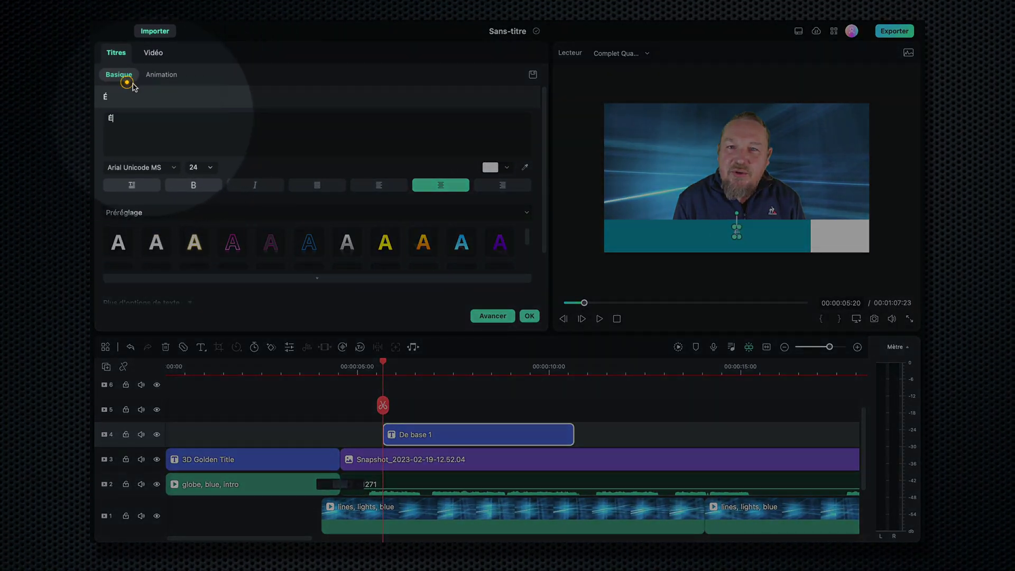
pyautogui.write('SPECIALE')
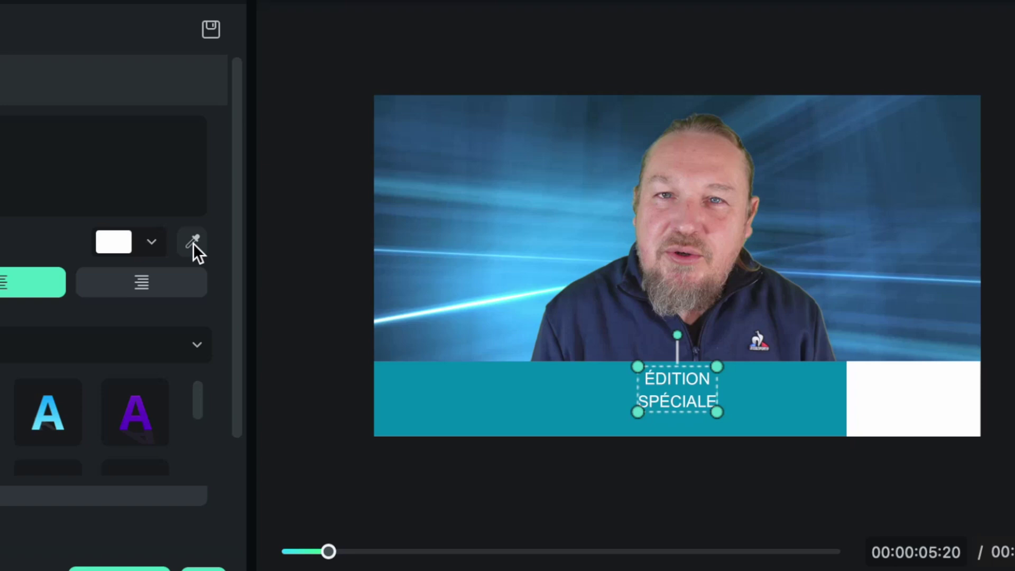
# Colour the "ÉDITION SPÉCIALE" text with the teal sampled from the banner and place it over the banner's white block.
pyautogui.click(194, 243)
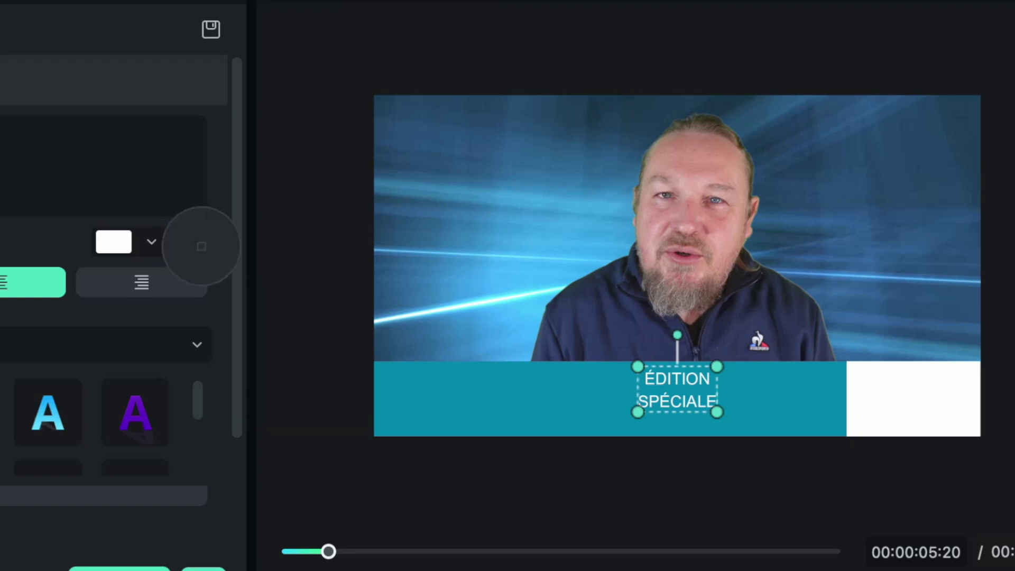
pyautogui.click(468, 392)
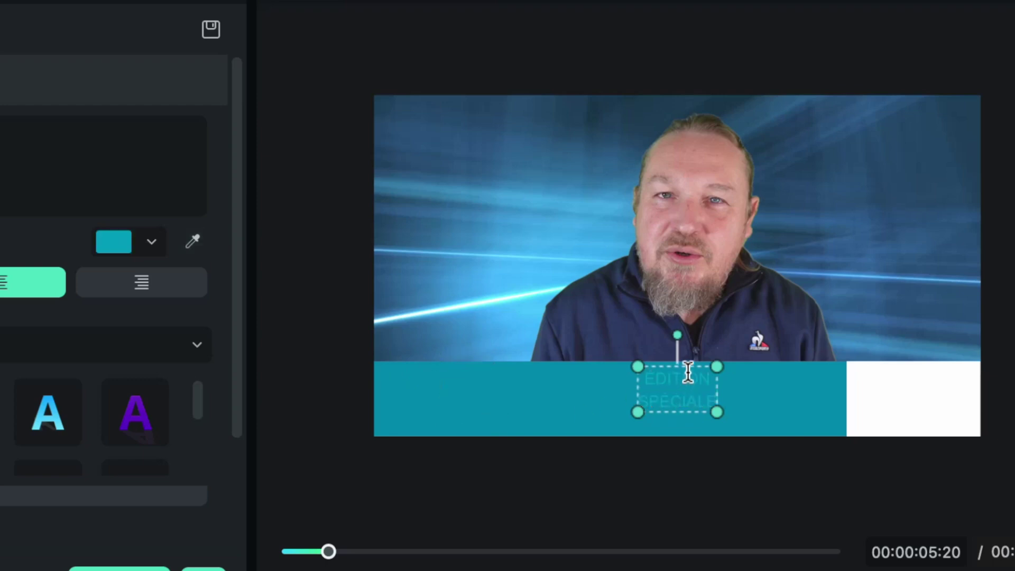
pyautogui.moveTo(690, 369); pyautogui.dragTo(930, 381)
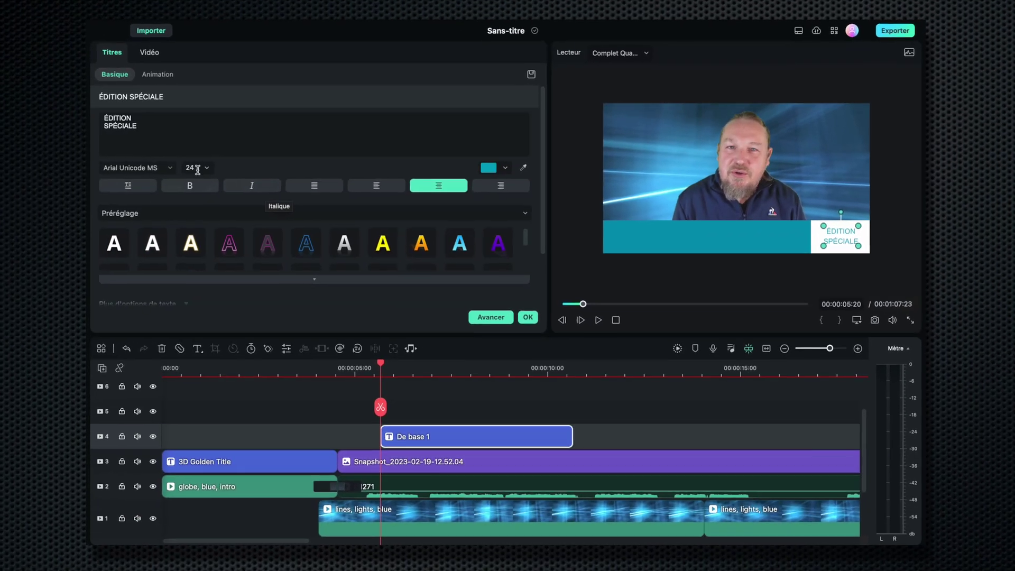
# Change the font of the "ÉDITION SPÉCIALE" title to Russo One.
pyautogui.click(173, 168)
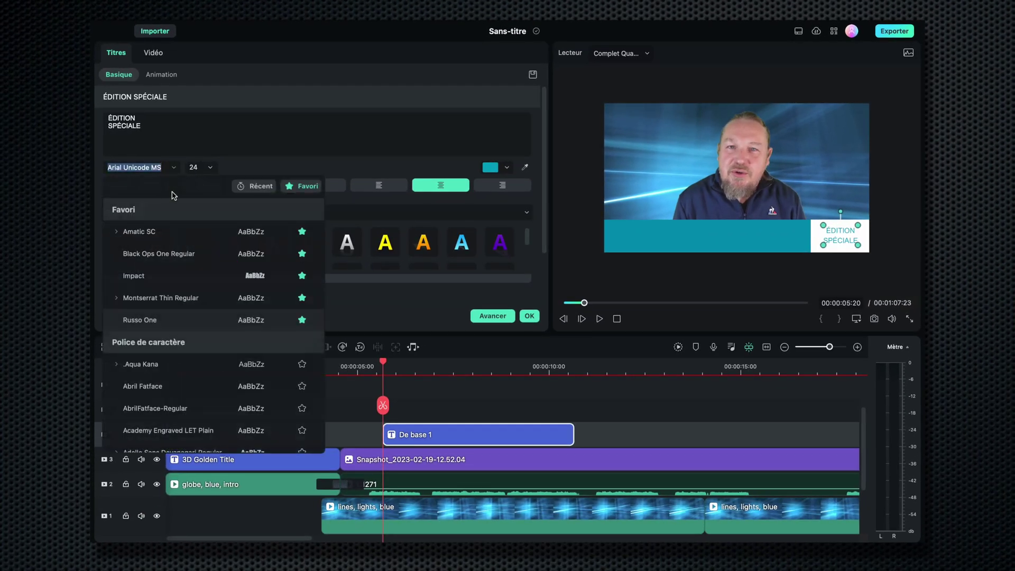
pyautogui.click(142, 321)
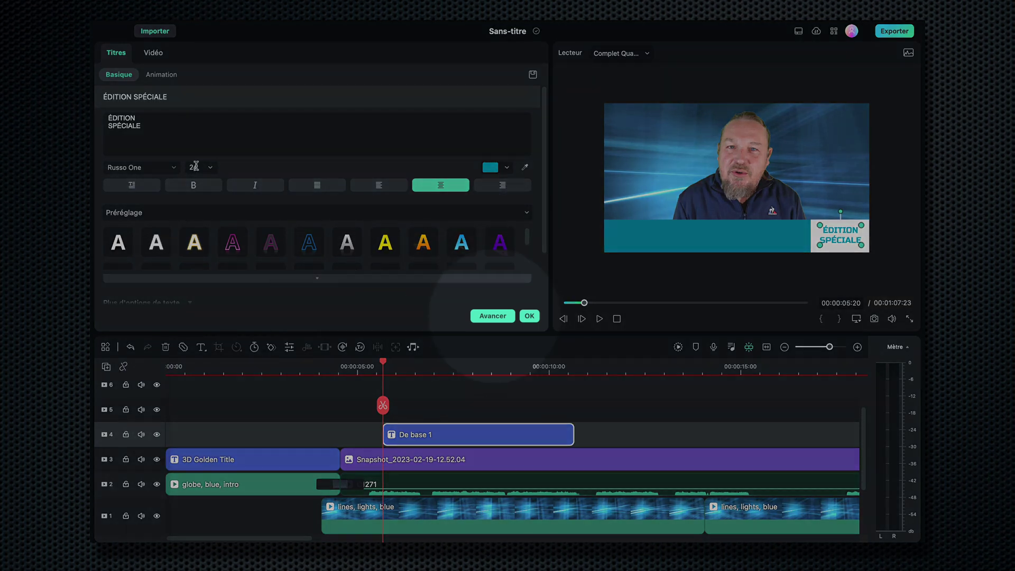
# Enable the outline (Contour) on the "ÉDITION SPÉCIALE" text in the advanced title settings and make it red.
pyautogui.click(492, 316)
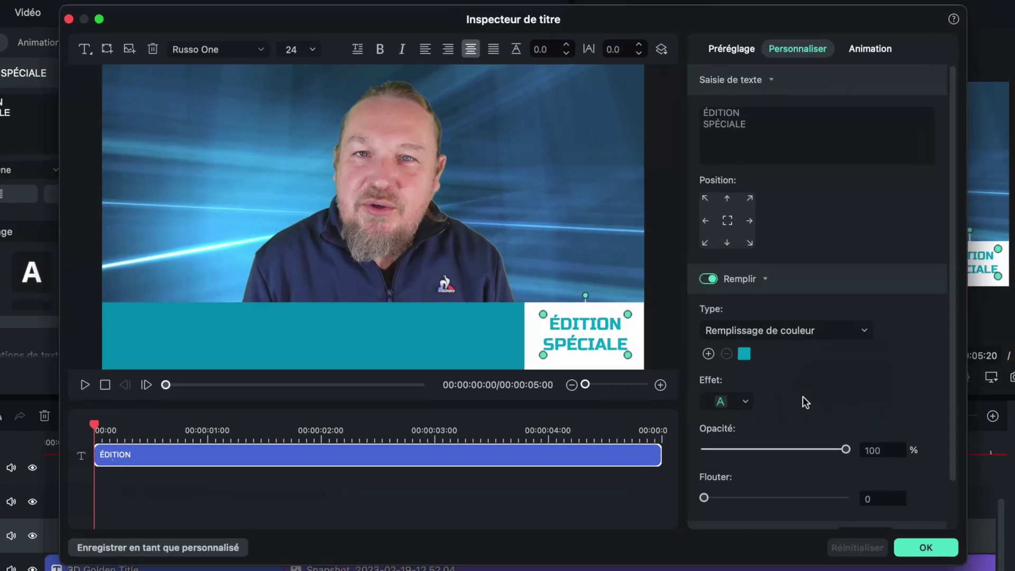
pyautogui.scroll(-3, 762, 367)
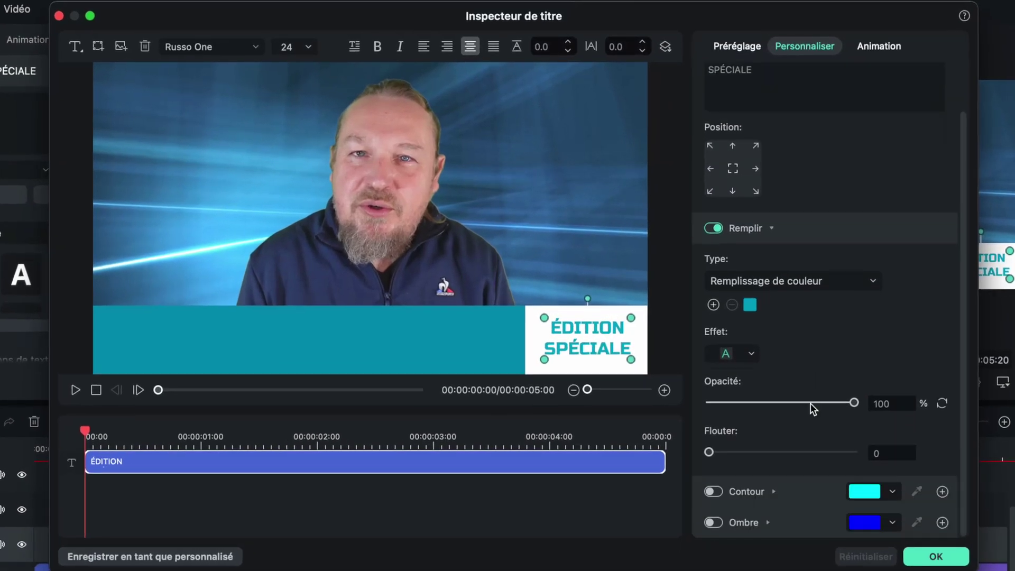
pyautogui.click(714, 491)
pyautogui.click(894, 492)
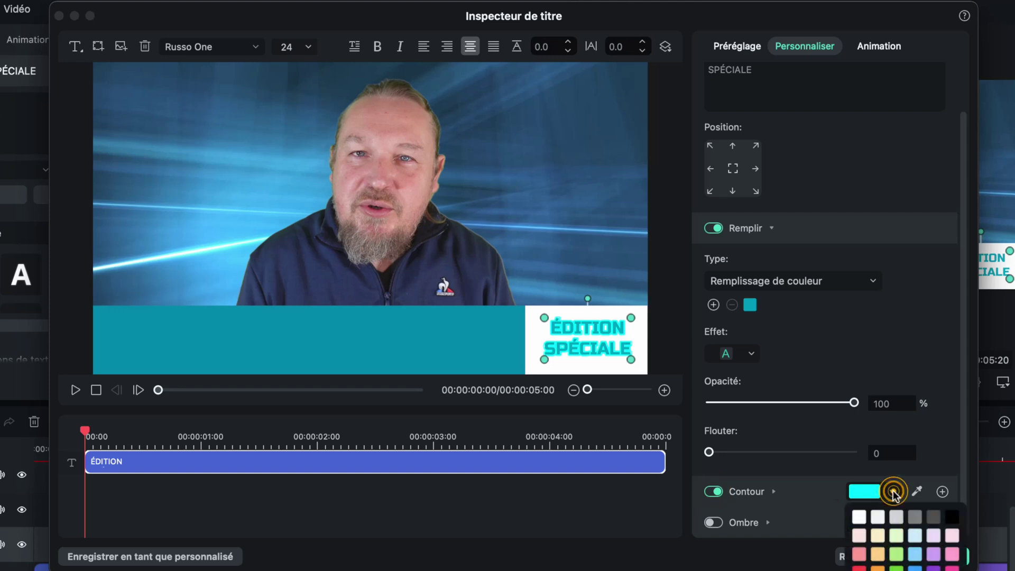
pyautogui.click(859, 568)
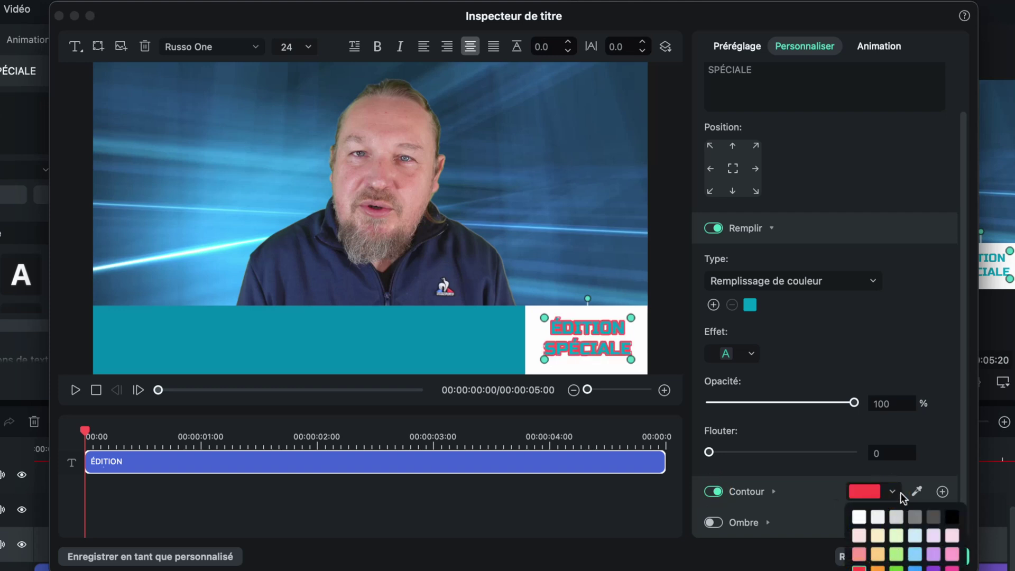
# Set the red outline of the "ÉDITION SPÉCIALE" text to 49% opacity, blur 8 and thickness 6, and apply the title settings.
pyautogui.click(936, 461)
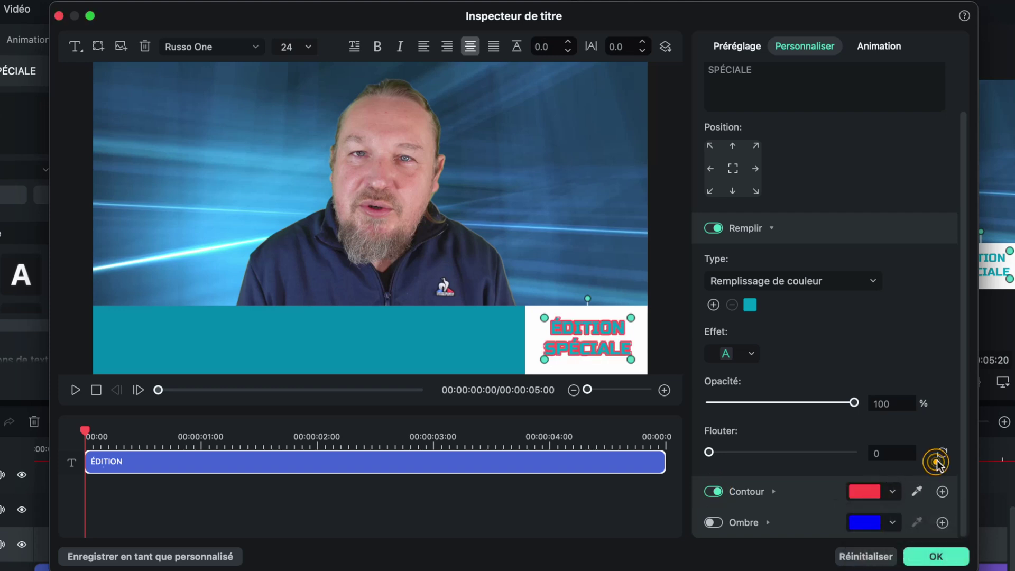
pyautogui.click(775, 492)
pyautogui.scroll(-3, 815, 491)
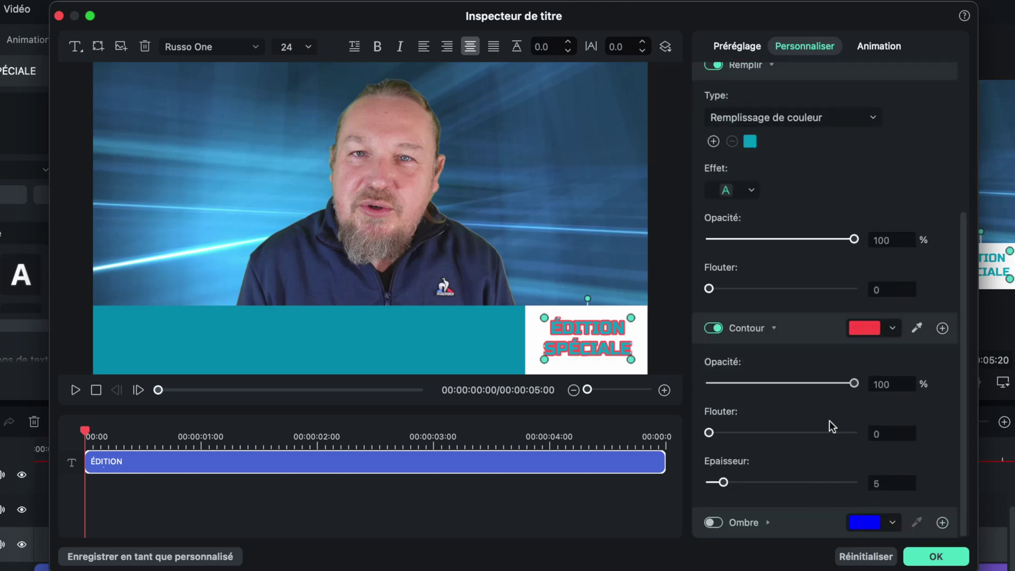
pyautogui.moveTo(723, 482)
pyautogui.mouseDown()
pyautogui.moveTo(762, 483)
pyautogui.moveTo(727, 482)
pyautogui.mouseUp()
pyautogui.moveTo(710, 432); pyautogui.dragTo(770, 433)
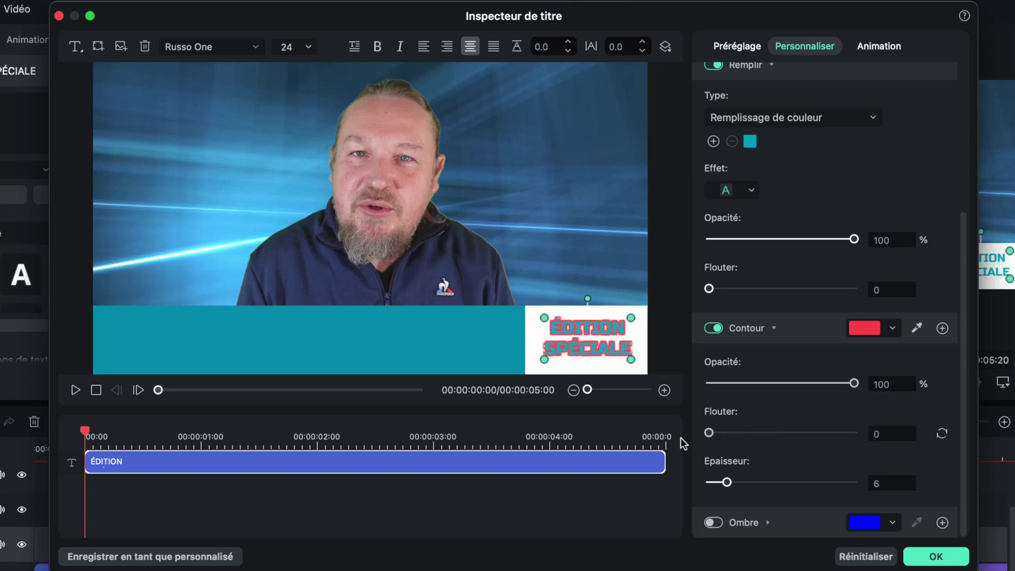
pyautogui.moveTo(854, 383); pyautogui.dragTo(781, 383)
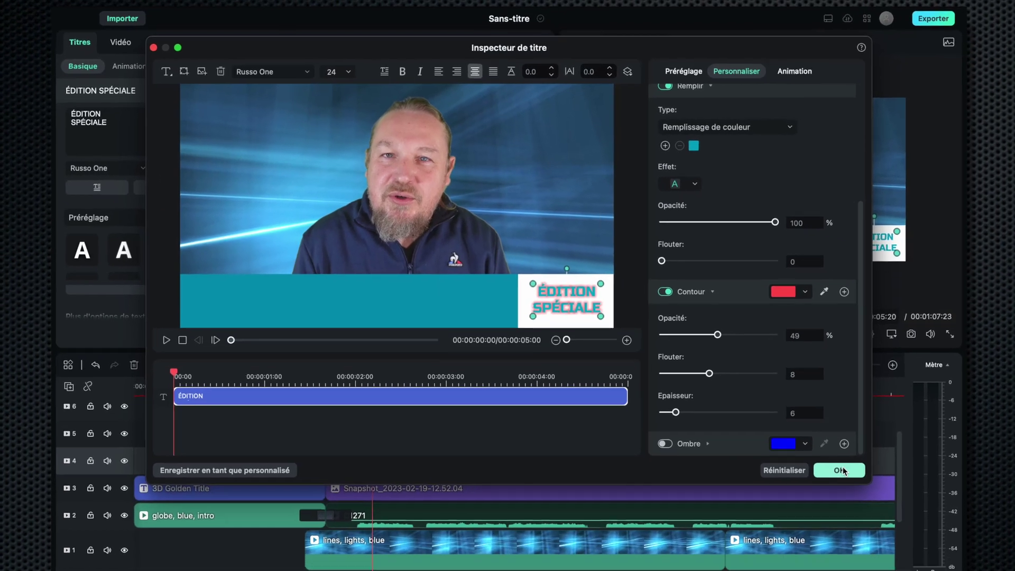
pyautogui.click(936, 556)
# Extend the "ÉDITION SPÉCIALE" title clip on track 4 to end at about 00:00:17:02.
pyautogui.click(558, 430)
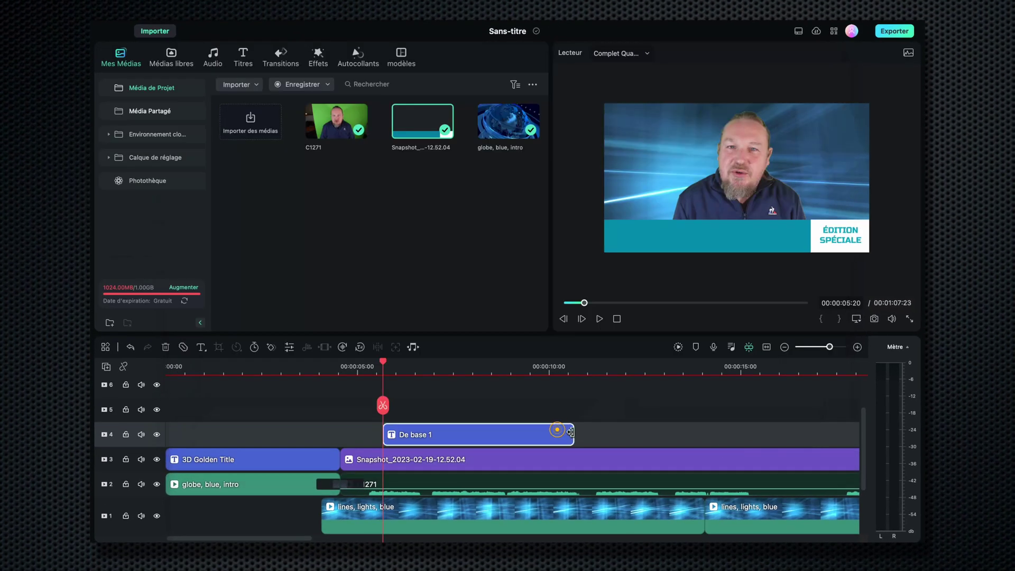
pyautogui.moveTo(572, 433); pyautogui.dragTo(819, 431)
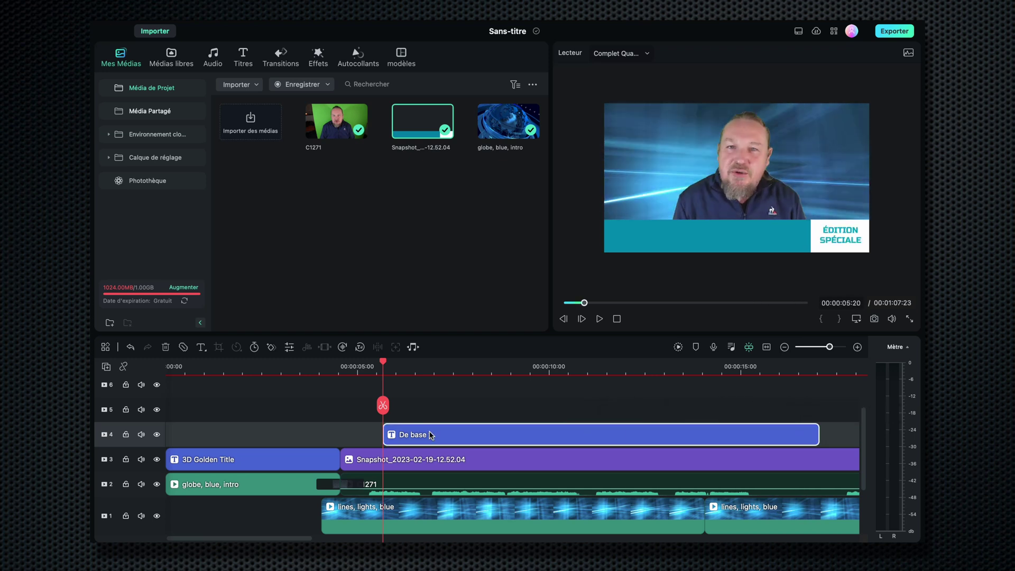
# Insert a De base 1 title on track 5 reading "DANS CE TUTORIEL, NOUS ALLONS VOIR COMMENT CRÉER UN JOURNAL TÉLÉVISÉ avec FILMORA 12 en 2023.".
pyautogui.press('super+v')
pyautogui.press('super+z')
pyautogui.press('super+v')
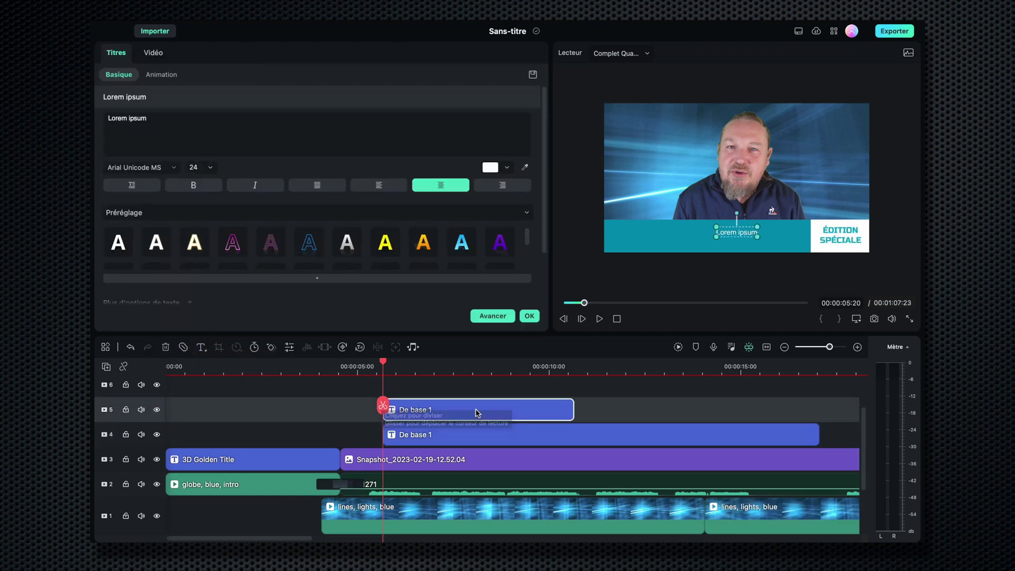
pyautogui.click(105, 113)
pyautogui.write('DANS CE TUTORIEL, NOUS ALLONS VOIR COMMENT CRÉER UN JOU')
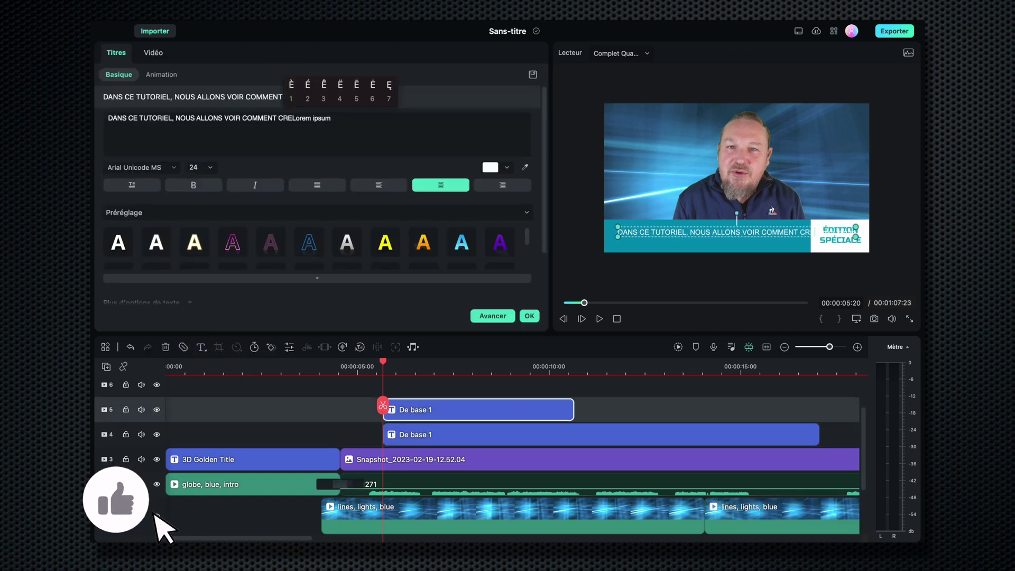
pyautogui.write('RNAL TÉLÉVISÉ avec FILMORA')
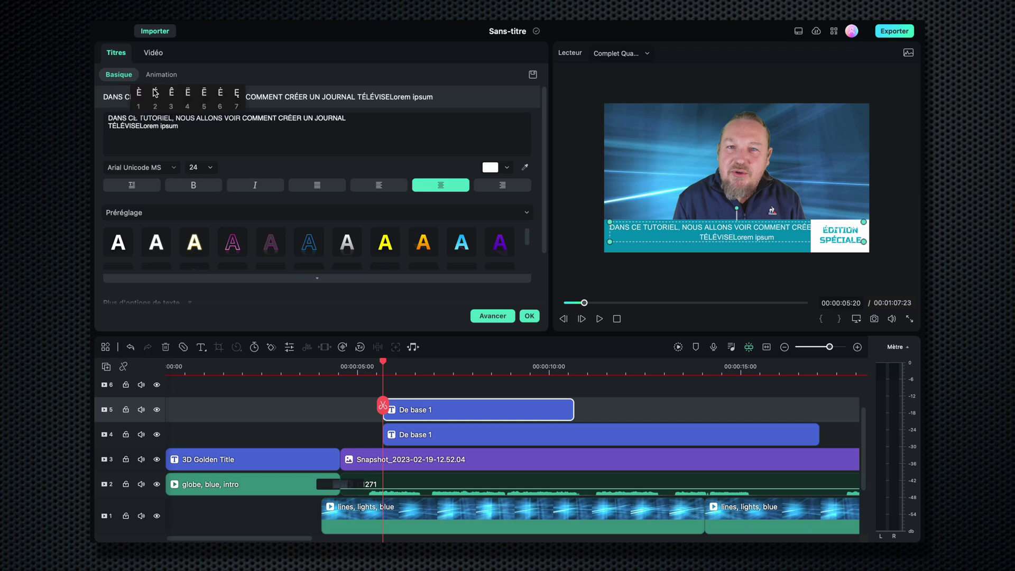
pyautogui.write(' 12 en 2023')
pyautogui.hotkey('shift', 'End')
pyautogui.write('.')
# Set the headline title's font to Russo One and its size to 18.
pyautogui.click(142, 167)
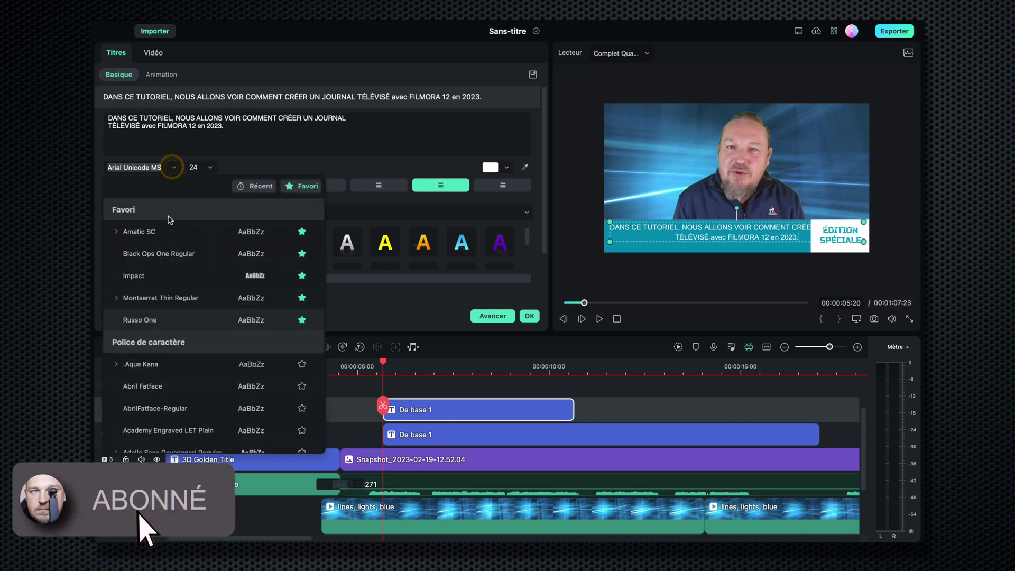
pyautogui.click(142, 301)
pyautogui.click(200, 167)
pyautogui.click(201, 243)
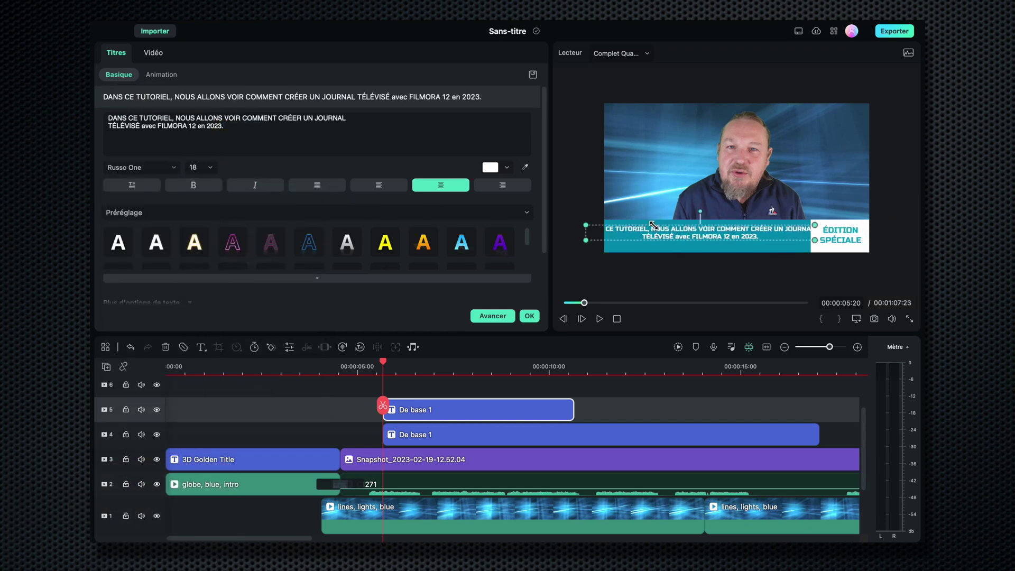
# Break the headline into two lines after "COMMENT" and fit it left-aligned over the teal part of the banner.
pyautogui.click(278, 118)
pyautogui.press('Return')
pyautogui.click(109, 134)
pyautogui.press('BackSpace')
pyautogui.click(379, 184)
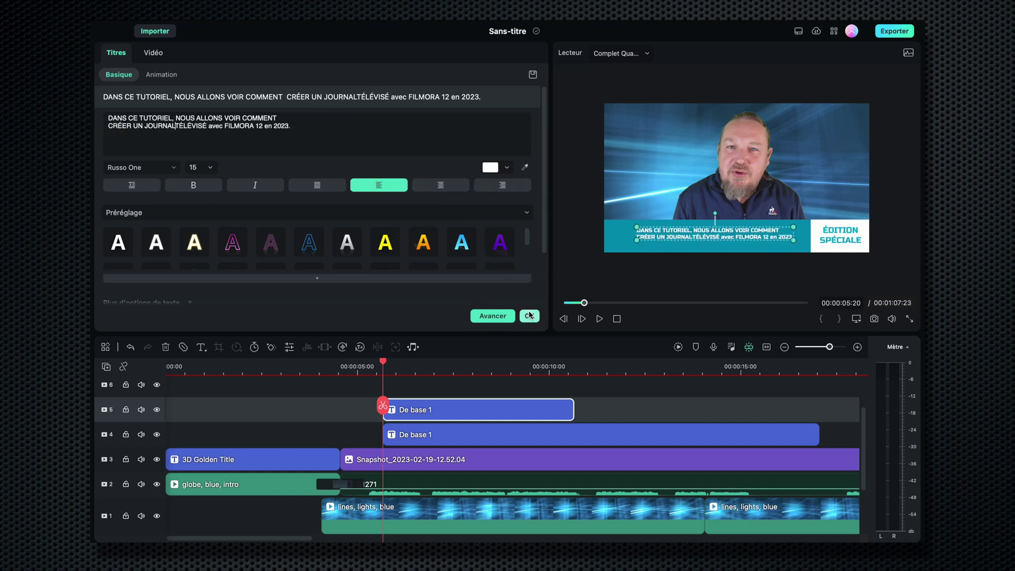
pyautogui.moveTo(767, 241)
pyautogui.mouseDown()
pyautogui.moveTo(797, 243)
pyautogui.moveTo(766, 237)
pyautogui.mouseUp()
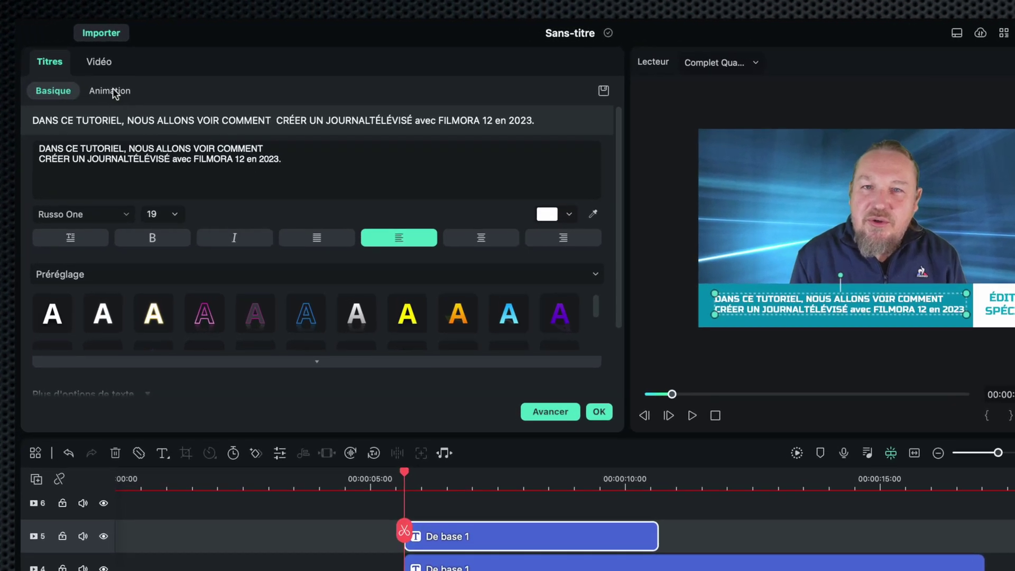
# Apply the "Insérer vers la droite" text animation to the headline title.
pyautogui.click(164, 75)
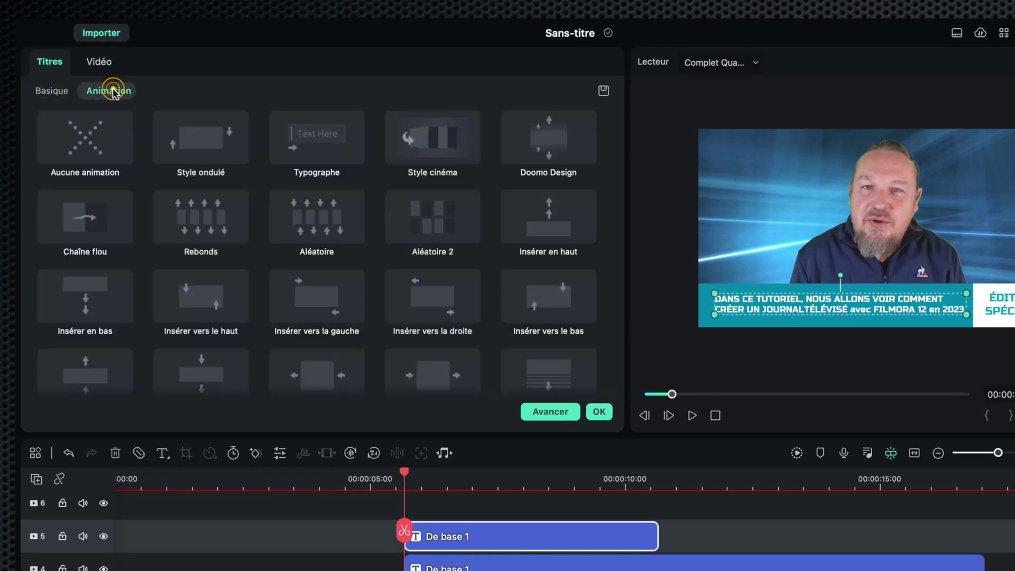
pyautogui.click(448, 301)
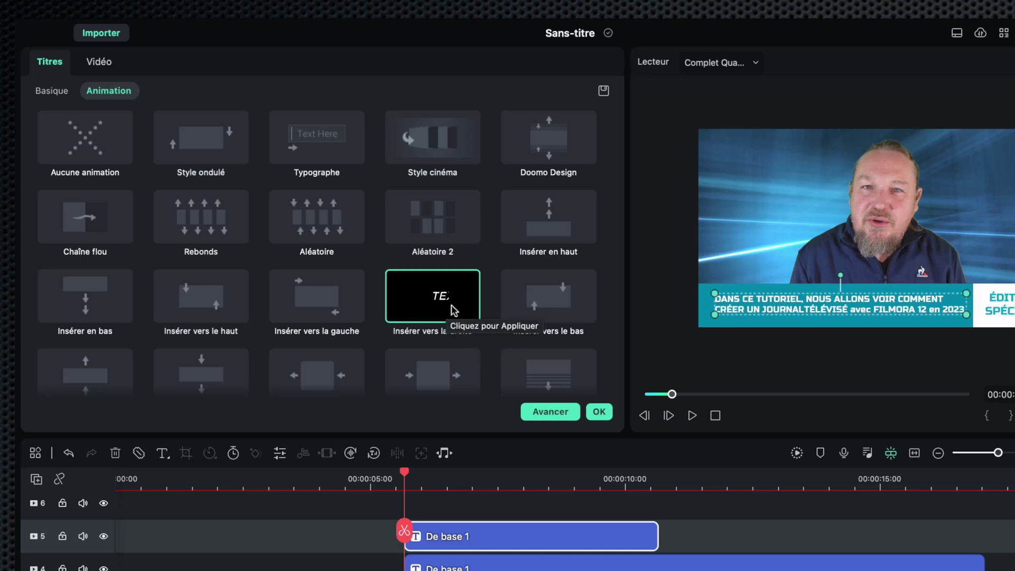
pyautogui.click(309, 376)
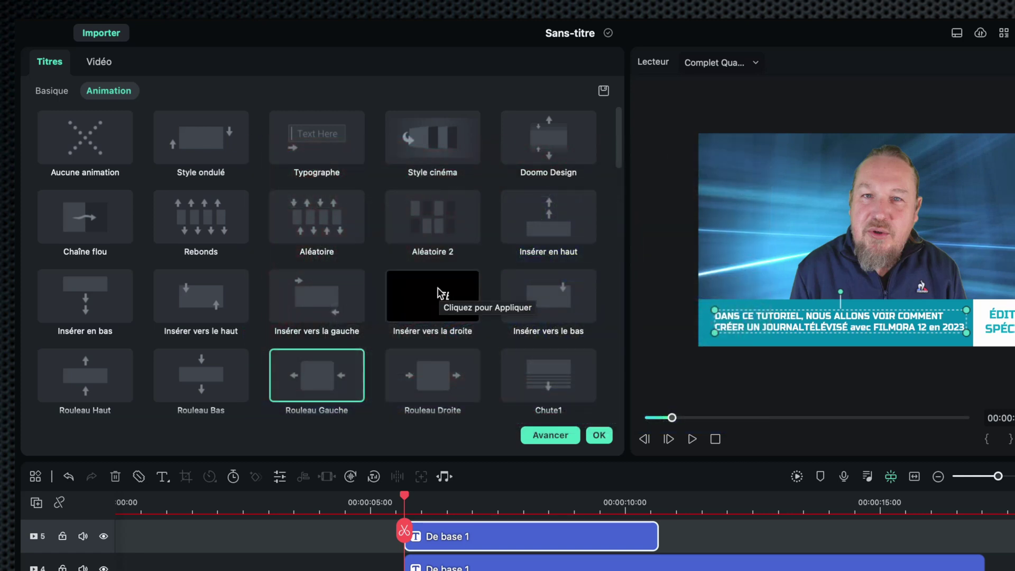
pyautogui.click(437, 288)
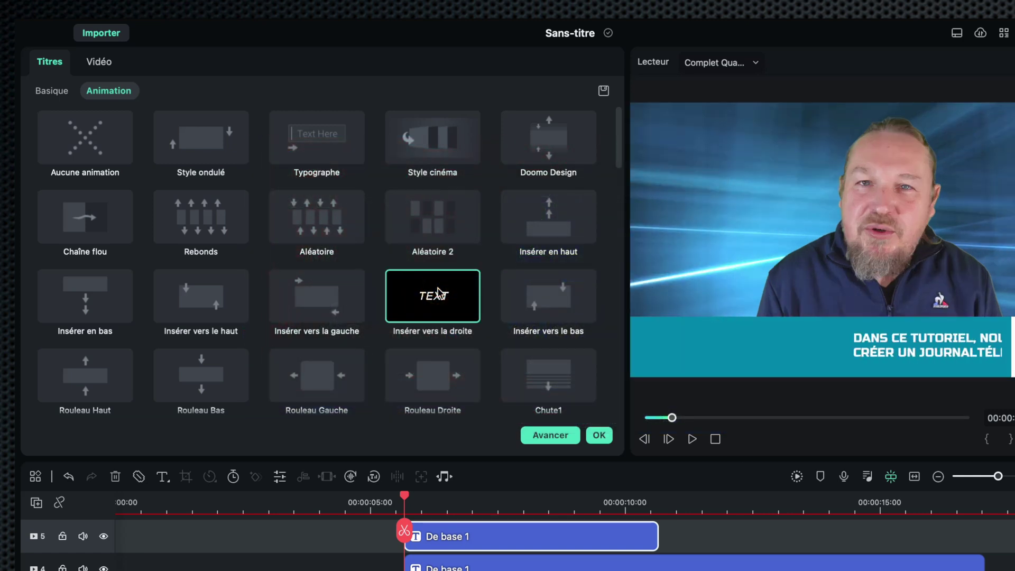
pyautogui.click(599, 436)
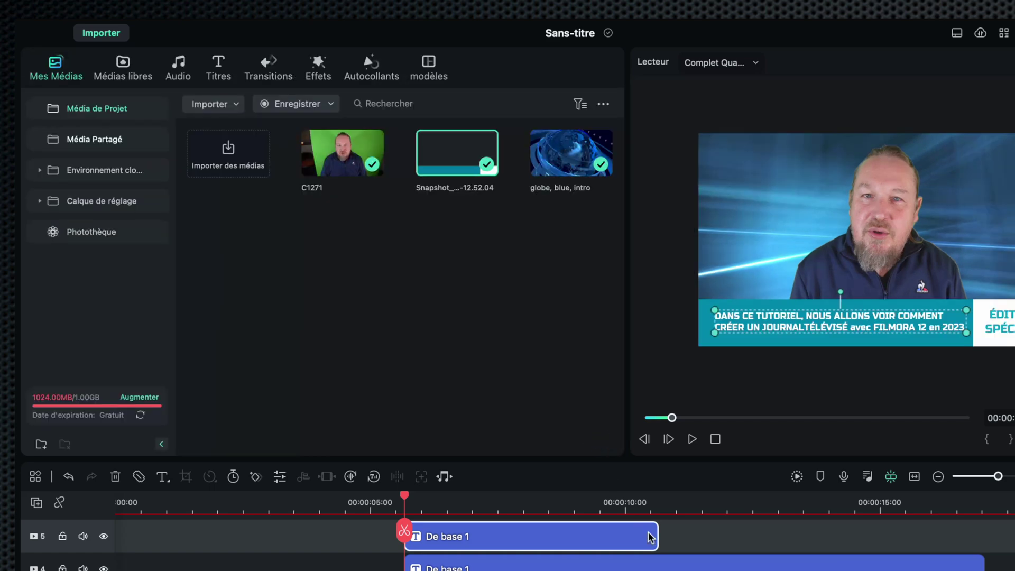
# Extend the headline clip on track 5 to end at 00:00:17:02 and move the playhead to 00:00:07:20.
pyautogui.moveTo(650, 538); pyautogui.dragTo(984, 542)
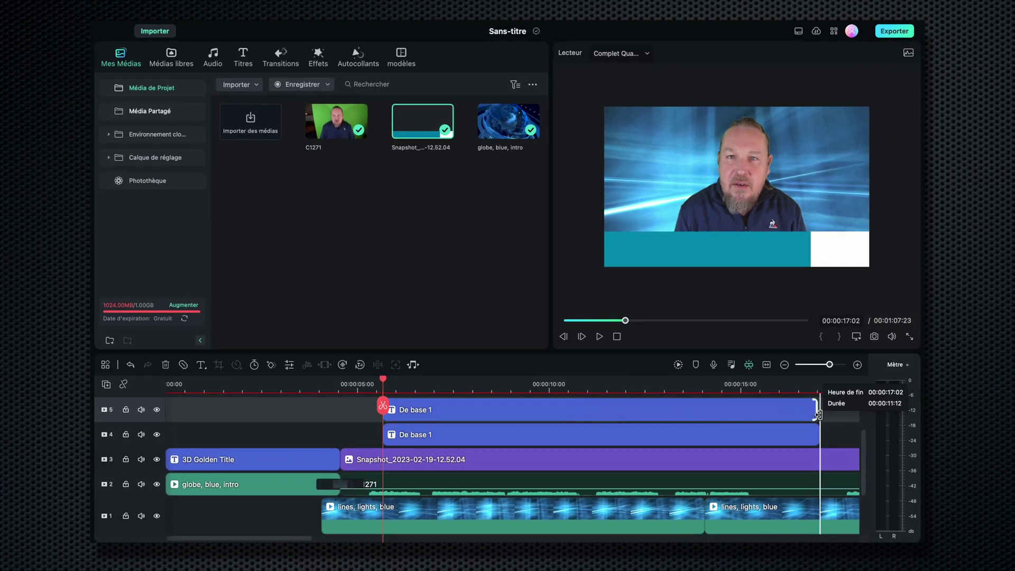
pyautogui.moveTo(818, 414); pyautogui.dragTo(819, 415)
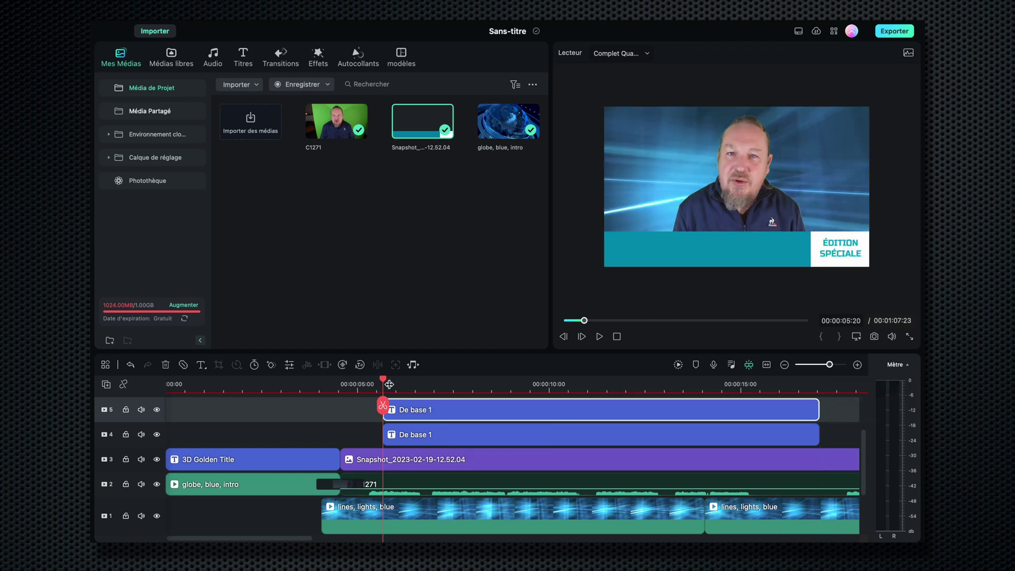
pyautogui.moveTo(389, 385); pyautogui.dragTo(422, 402)
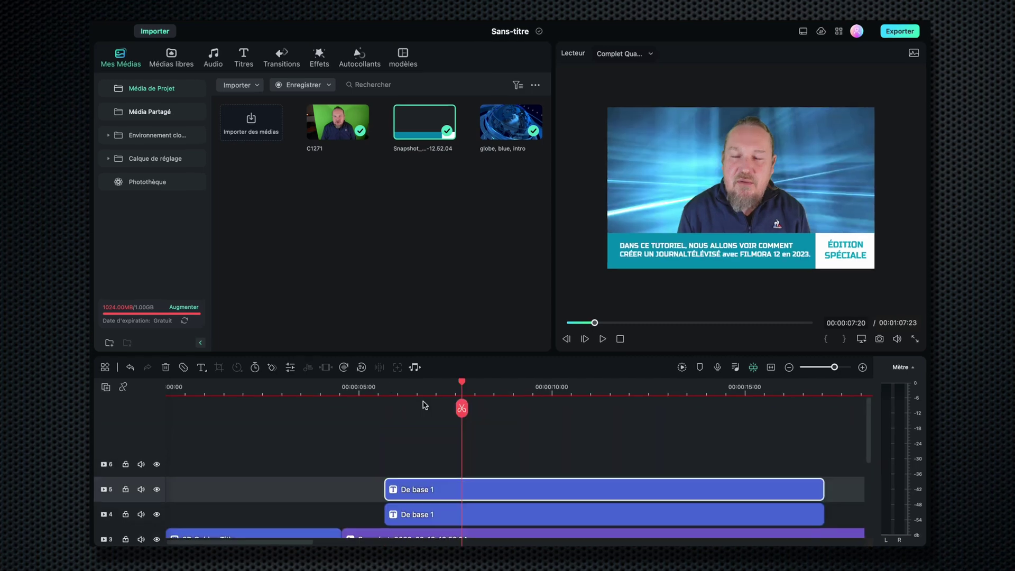
# Add the downloaded 3D Golden Title to track 6, starting level with the two title clips below it.
pyautogui.click(244, 58)
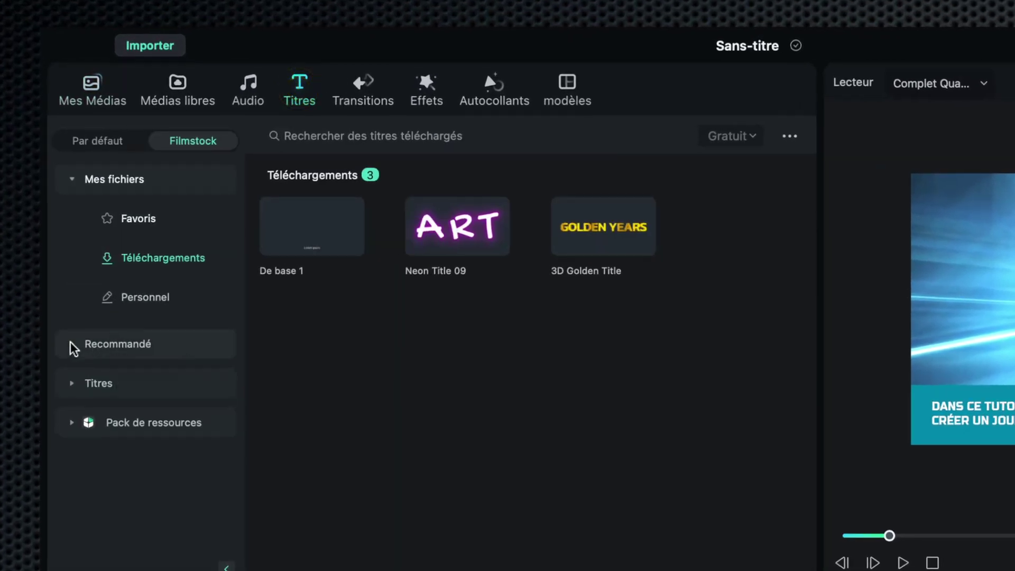
pyautogui.click(583, 224)
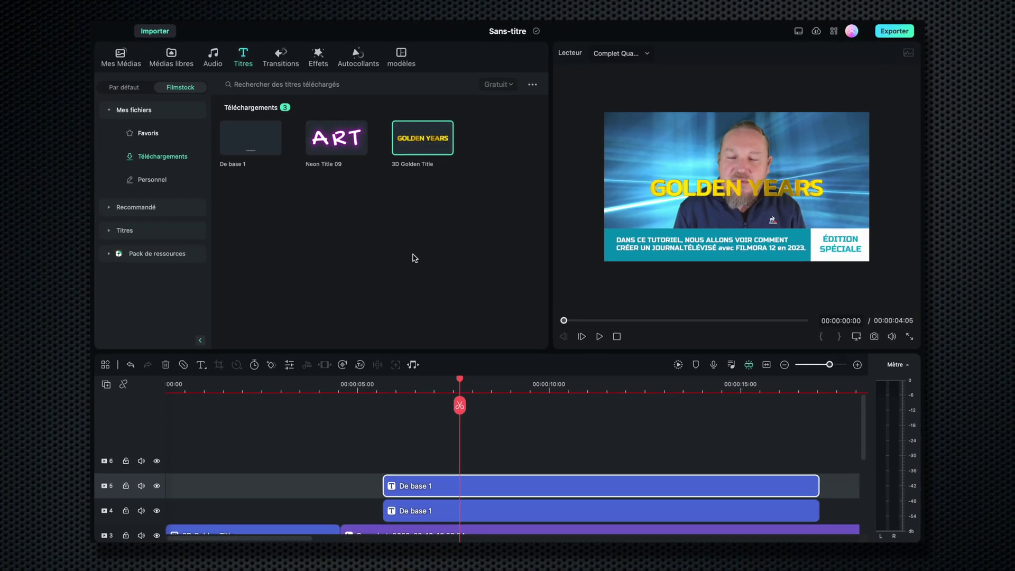
pyautogui.moveTo(414, 139); pyautogui.dragTo(402, 460)
# Change the 3D Golden Title's text to "FILMORA" and "NEWS" on two lines, in the Russo One font.
pyautogui.doubleClick(417, 461)
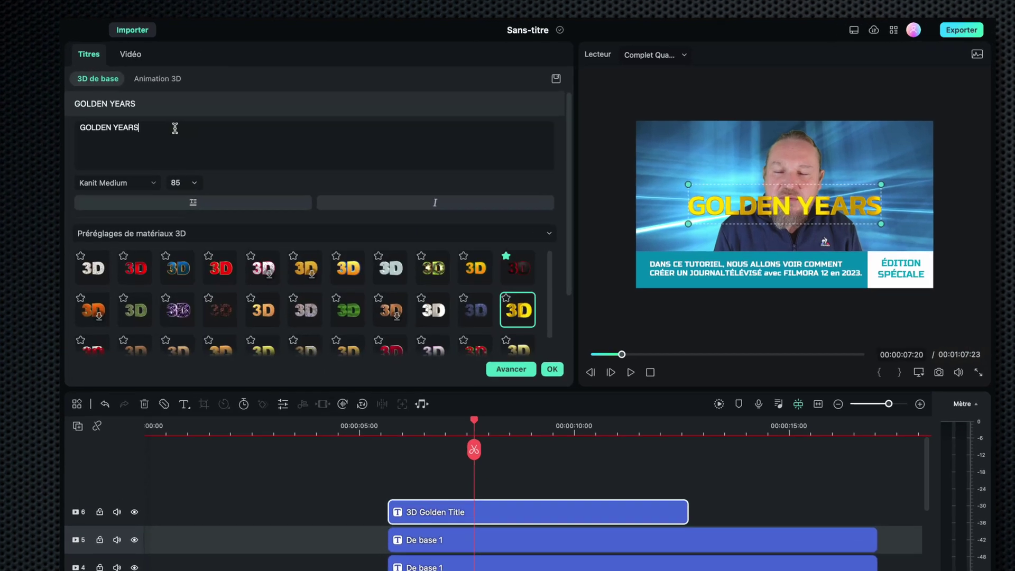
pyautogui.moveTo(138, 118); pyautogui.dragTo(194, 118)
pyautogui.hotkey('ctrl', 'a')
pyautogui.write('FILMORA')
pyautogui.press('Return')
pyautogui.write('NEWS')
pyautogui.click(87, 200)
pyautogui.click(91, 351)
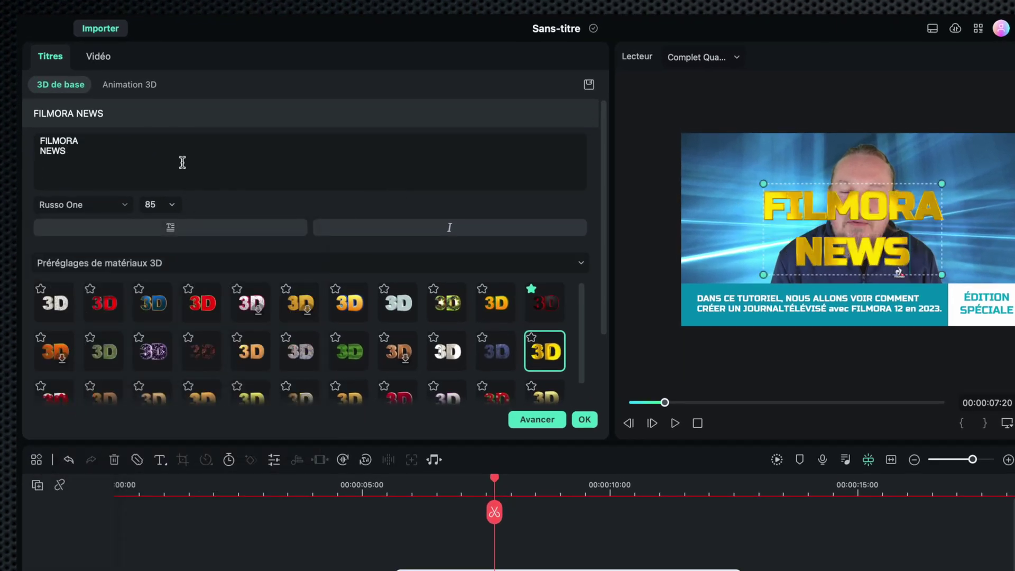
# Set the font size of the word "NEWS" to 135 so its width matches "FILMORA".
pyautogui.doubleClick(58, 151)
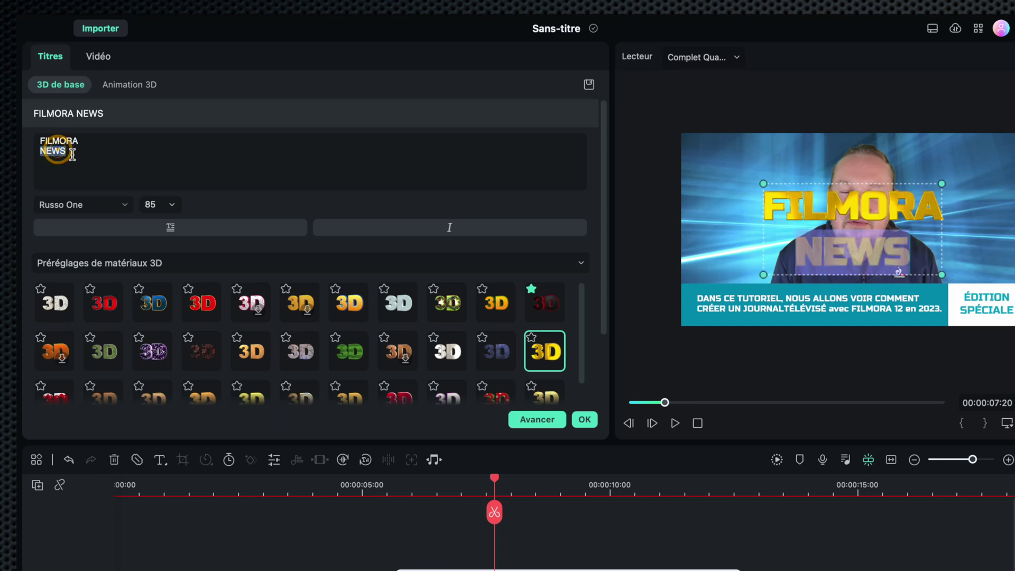
pyautogui.click(172, 209)
pyautogui.click(159, 471)
pyautogui.click(173, 206)
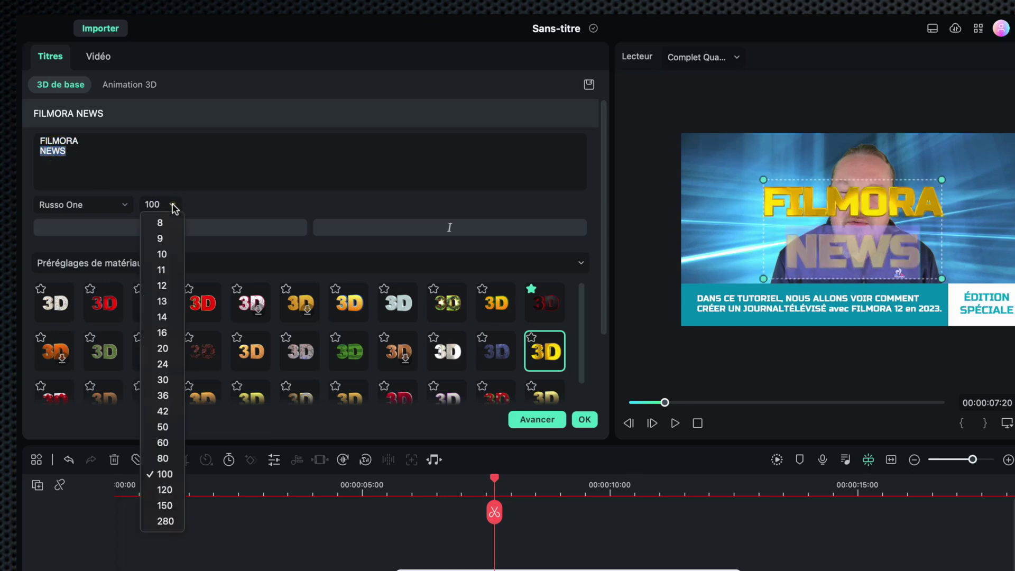
pyautogui.click(167, 497)
pyautogui.click(173, 205)
pyautogui.click(158, 504)
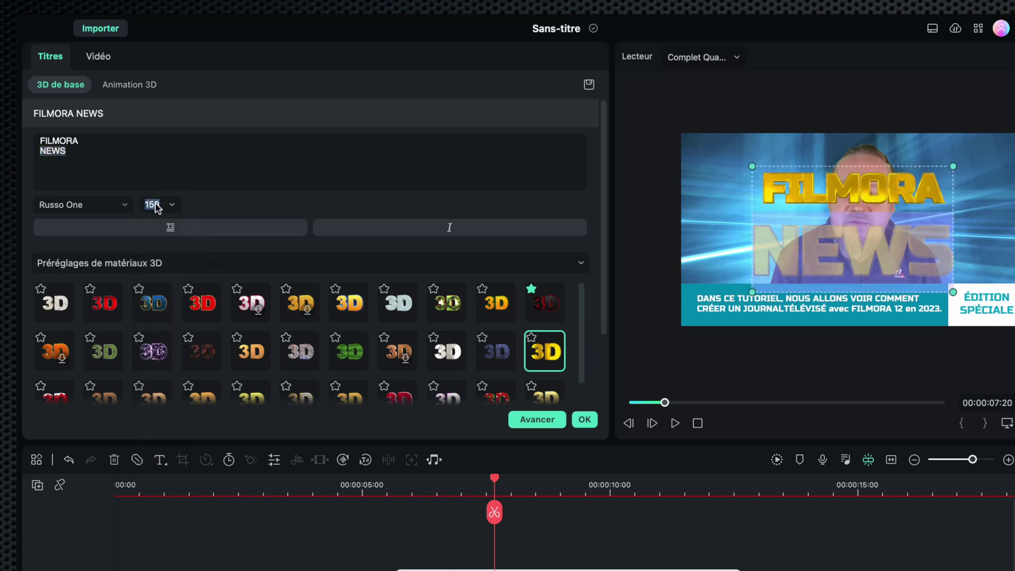
pyautogui.press('Return')
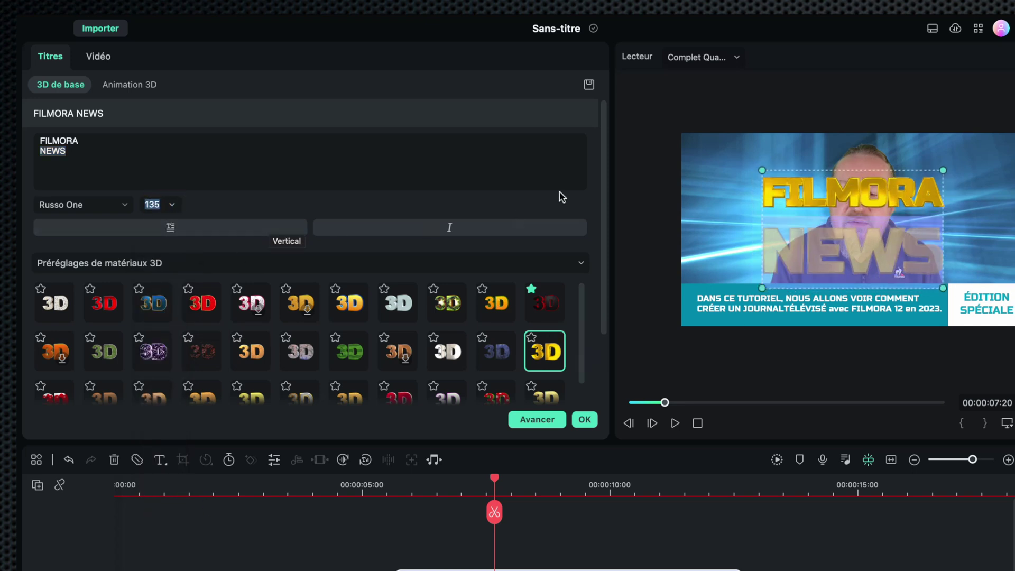
pyautogui.click(185, 193)
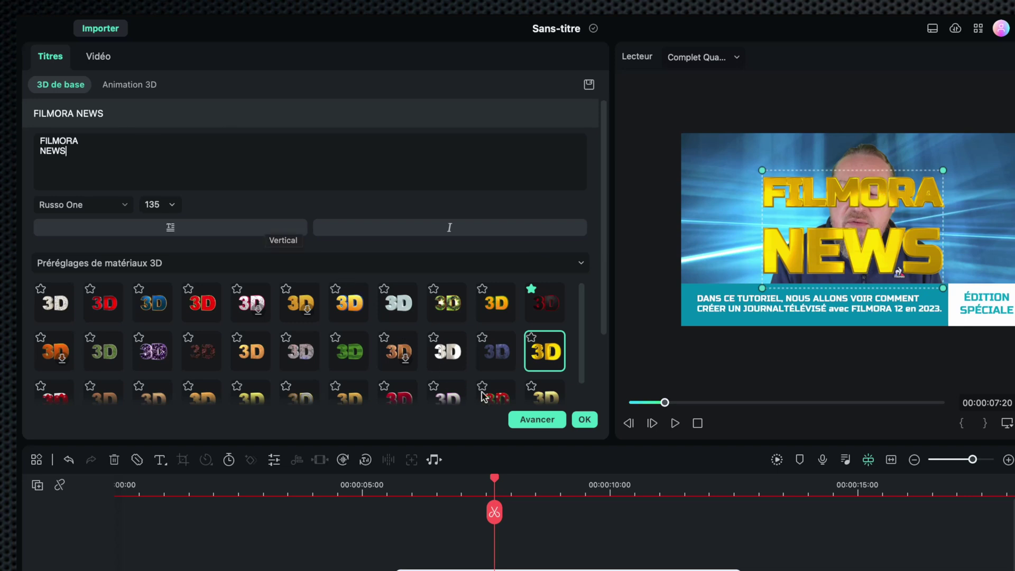
# Reduce the line spacing between "FILMORA" and "NEWS" in the advanced title settings and apply it.
pyautogui.click(531, 420)
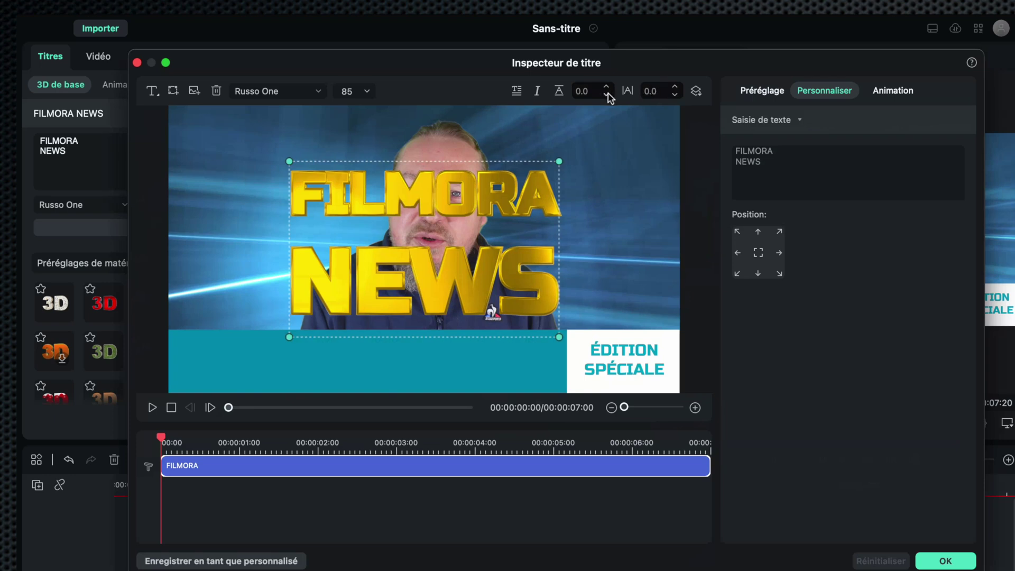
pyautogui.click(608, 96)
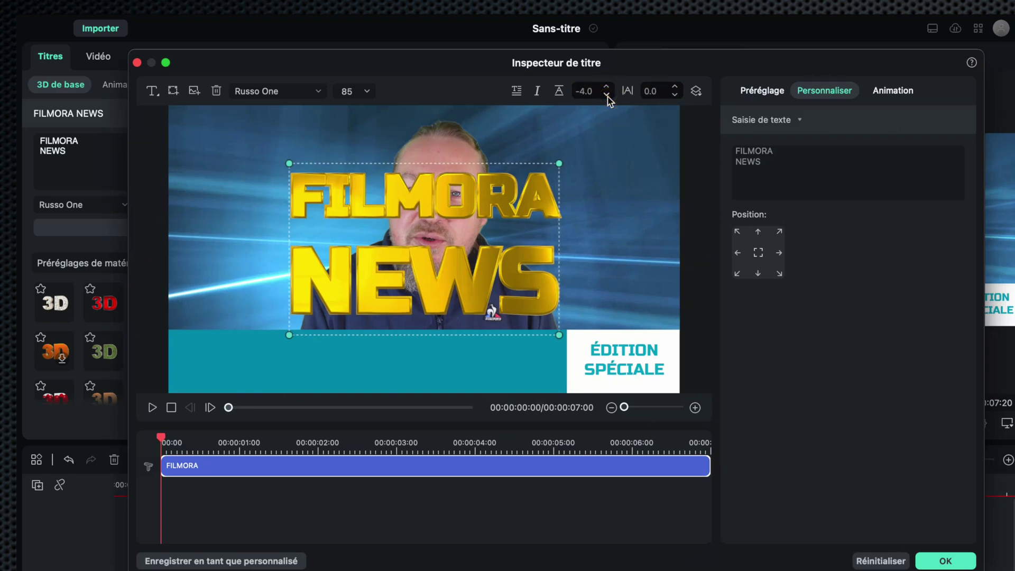
pyautogui.click(945, 557)
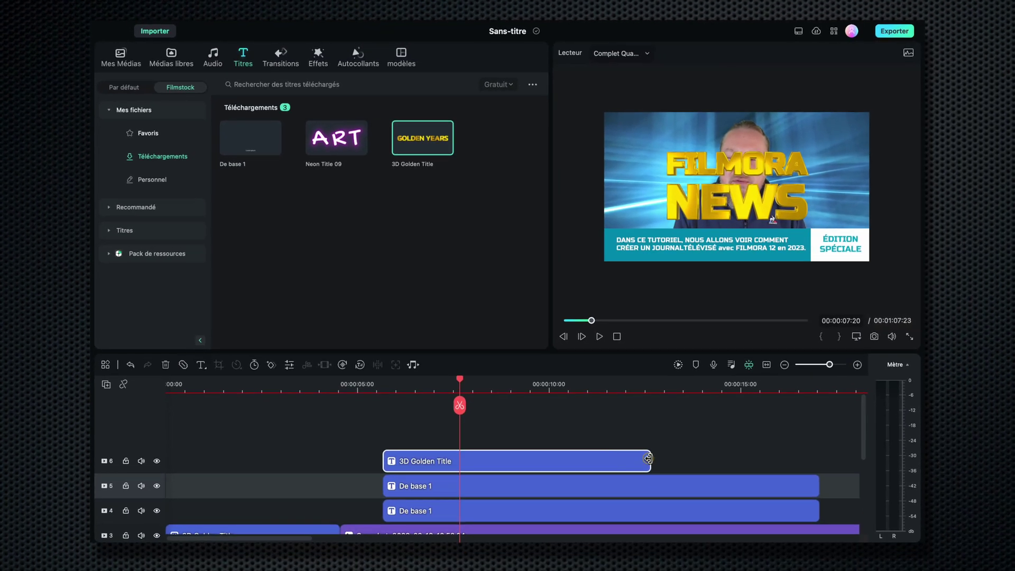
# Extend the "FILMORA NEWS" clip on track 6 to end level with the two title clips below it.
pyautogui.moveTo(687, 509); pyautogui.dragTo(873, 498)
pyautogui.moveTo(816, 450); pyautogui.dragTo(819, 451)
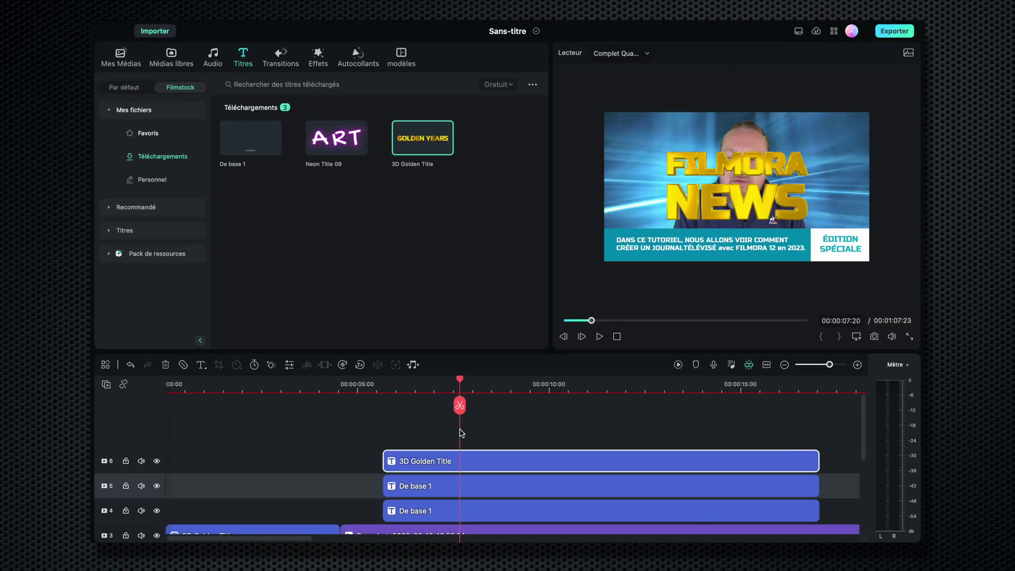
# Shrink the gold "FILMORA NEWS" title to a small logo and place it in the upper-left corner of the video frame.
pyautogui.doubleClick(504, 458)
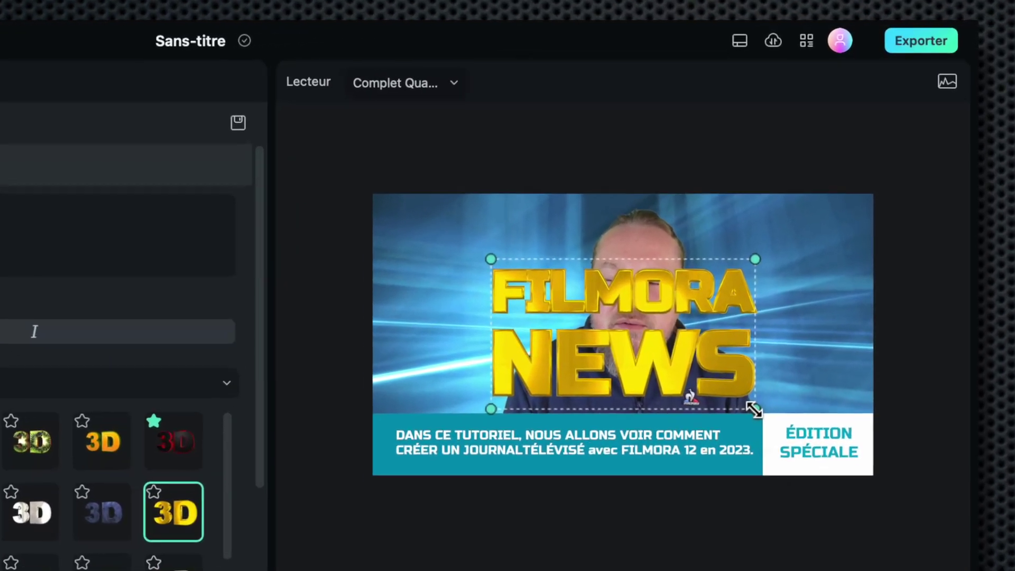
pyautogui.moveTo(755, 410); pyautogui.dragTo(586, 325)
pyautogui.moveTo(547, 288); pyautogui.dragTo(444, 237)
pyautogui.moveTo(493, 271); pyautogui.dragTo(467, 254)
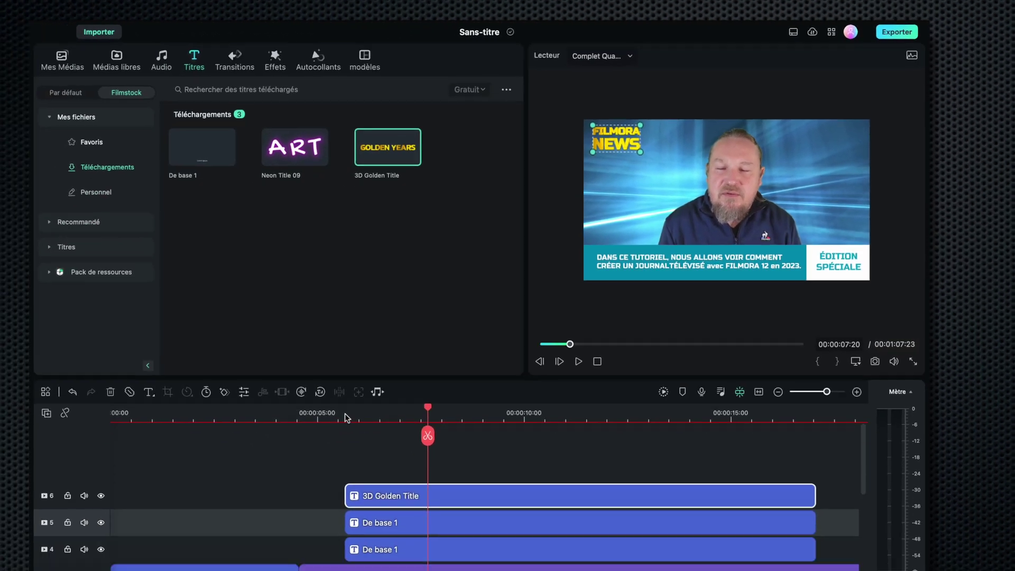
# Add the downloaded sticker "Special Eff...lement 39" on track 7, starting level with the title clips below it.
pyautogui.click(384, 389)
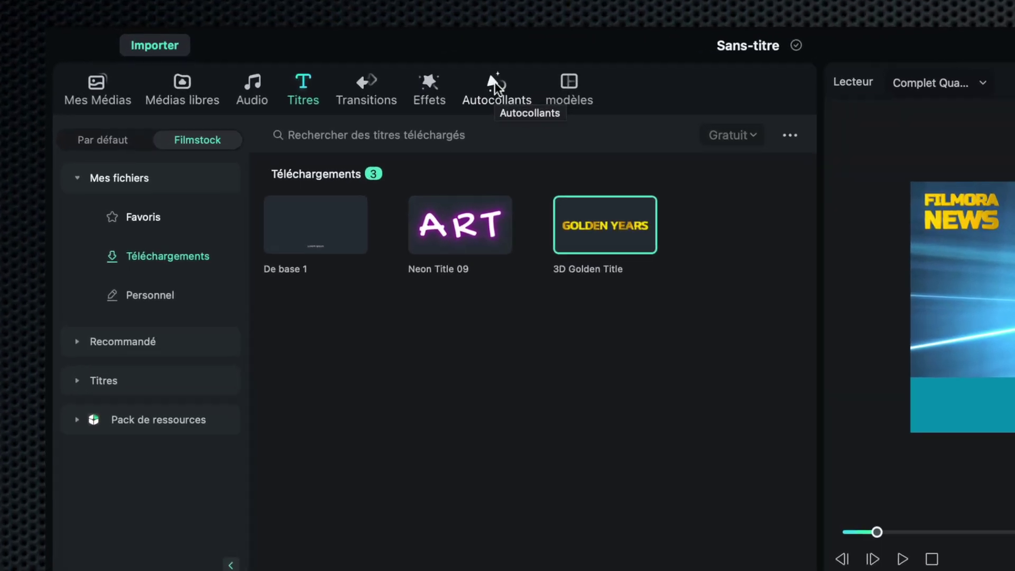
pyautogui.click(403, 67)
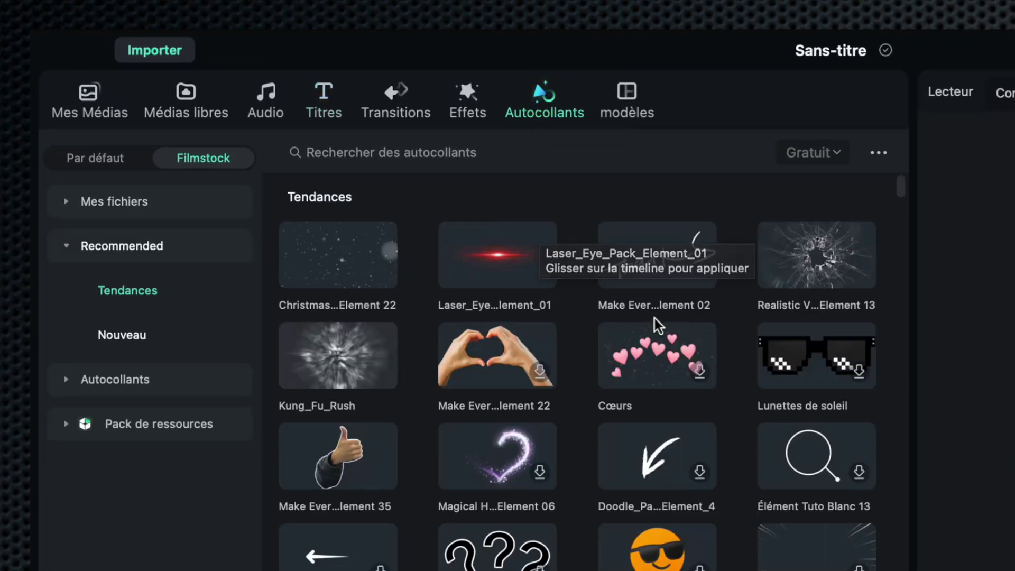
pyautogui.click(115, 379)
pyautogui.click(114, 201)
pyautogui.click(153, 290)
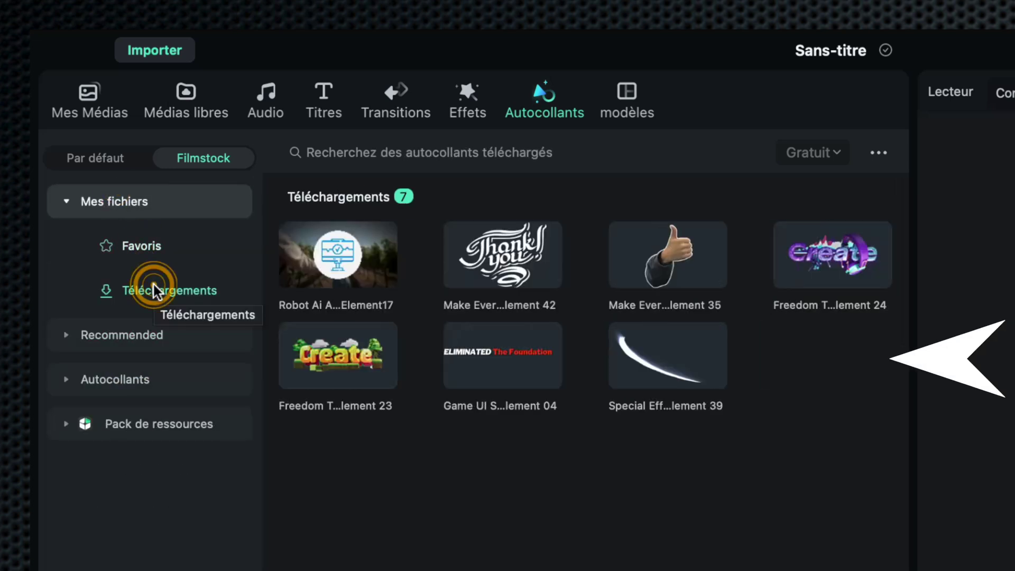
pyautogui.click(634, 356)
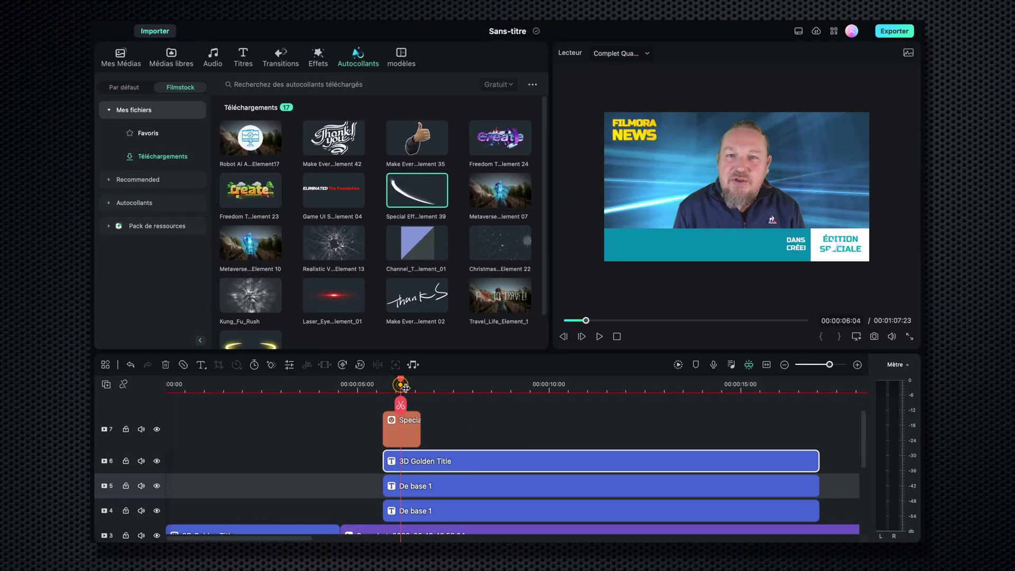
# Resize the "Special Eff...lement 39" sticker in the preview frame.
pyautogui.doubleClick(413, 435)
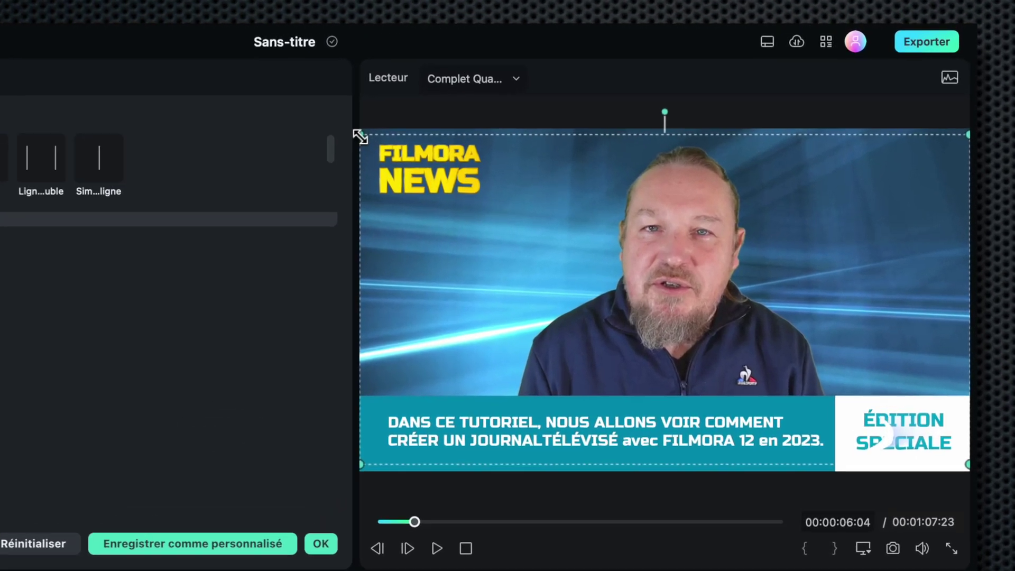
pyautogui.moveTo(556, 87); pyautogui.dragTo(581, 93)
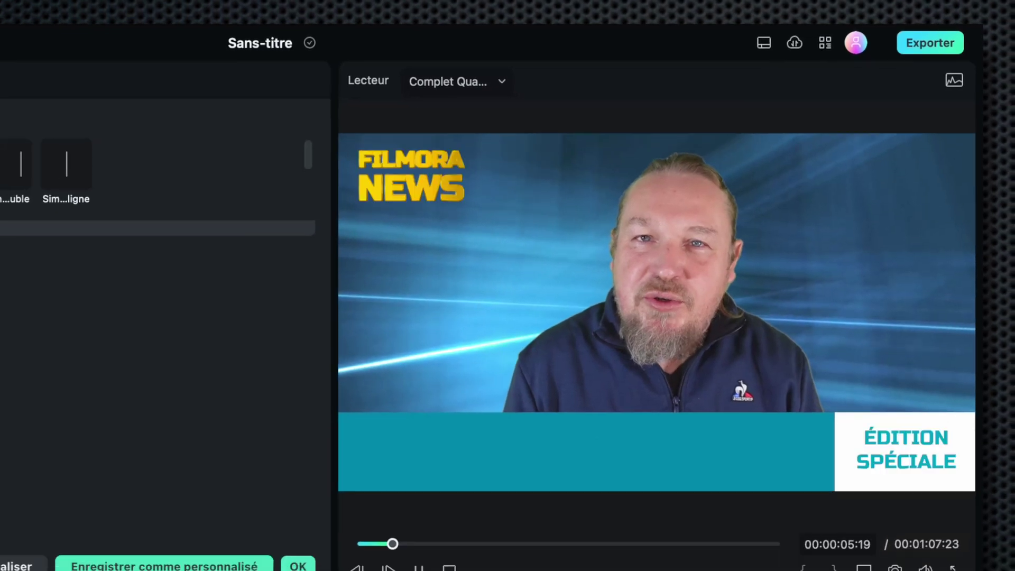